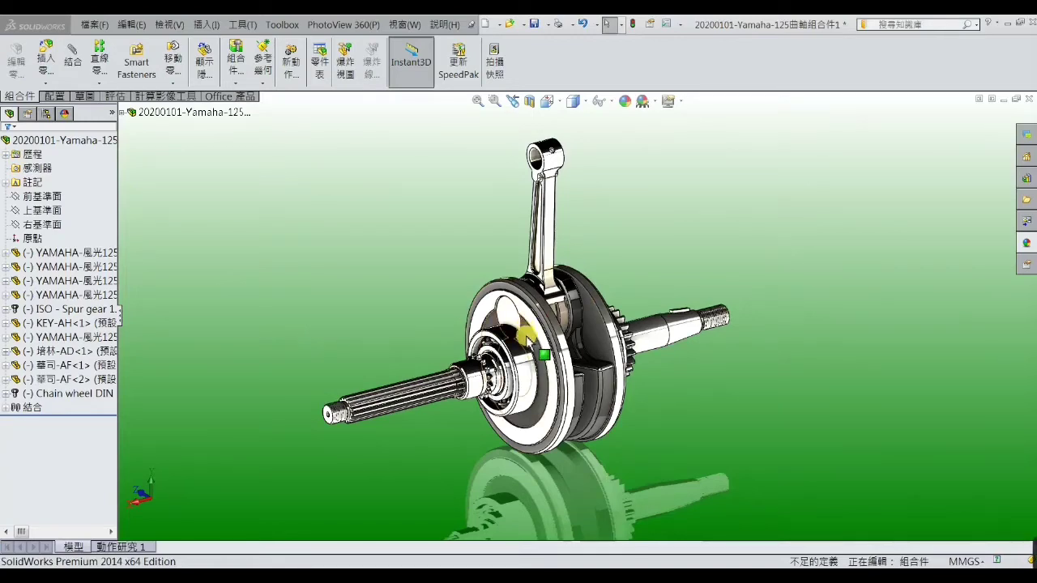
# Step: Drag the flywheel in three moves to turn the crank, with the connecting rod following
pyautogui.moveTo(525, 330)
pyautogui.mouseDown()
pyautogui.moveTo(545, 415)
pyautogui.moveTo(505, 426)
pyautogui.moveTo(463, 394)
pyautogui.moveTo(470, 338)
pyautogui.moveTo(528, 328)
pyautogui.moveTo(519, 365)
pyautogui.moveTo(502, 378)
pyautogui.moveTo(479, 347)
pyautogui.moveTo(532, 314)
pyautogui.moveTo(548, 342)
pyautogui.moveTo(535, 413)
pyautogui.moveTo(465, 348)
pyautogui.moveTo(504, 314)
pyautogui.moveTo(532, 327)
pyautogui.moveTo(503, 394)
pyautogui.moveTo(479, 297)
pyautogui.moveTo(543, 337)
pyautogui.moveTo(549, 326)
pyautogui.moveTo(527, 413)
pyautogui.moveTo(502, 421)
pyautogui.moveTo(500, 311)
pyautogui.moveTo(534, 320)
pyautogui.moveTo(539, 339)
pyautogui.mouseUp()
pyautogui.press('Escape')
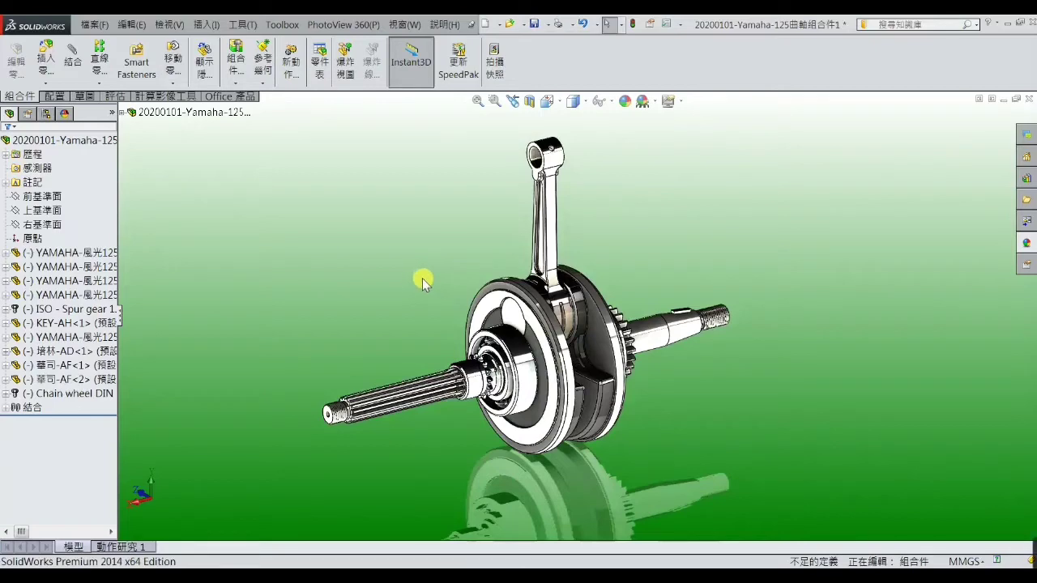
pyautogui.moveTo(523, 320)
pyautogui.mouseDown()
pyautogui.moveTo(537, 347)
pyautogui.moveTo(540, 423)
pyautogui.moveTo(479, 393)
pyautogui.moveTo(474, 317)
pyautogui.moveTo(517, 314)
pyautogui.moveTo(527, 343)
pyautogui.moveTo(533, 405)
pyautogui.moveTo(493, 425)
pyautogui.moveTo(478, 362)
pyautogui.moveTo(493, 357)
pyautogui.moveTo(513, 309)
pyautogui.moveTo(521, 321)
pyautogui.mouseUp()
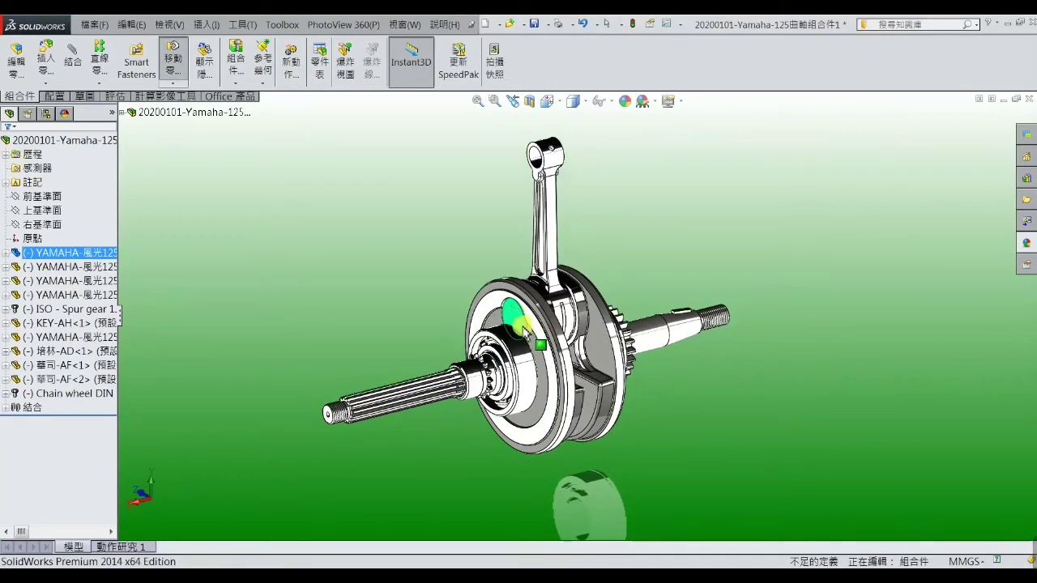
pyautogui.press('Escape')
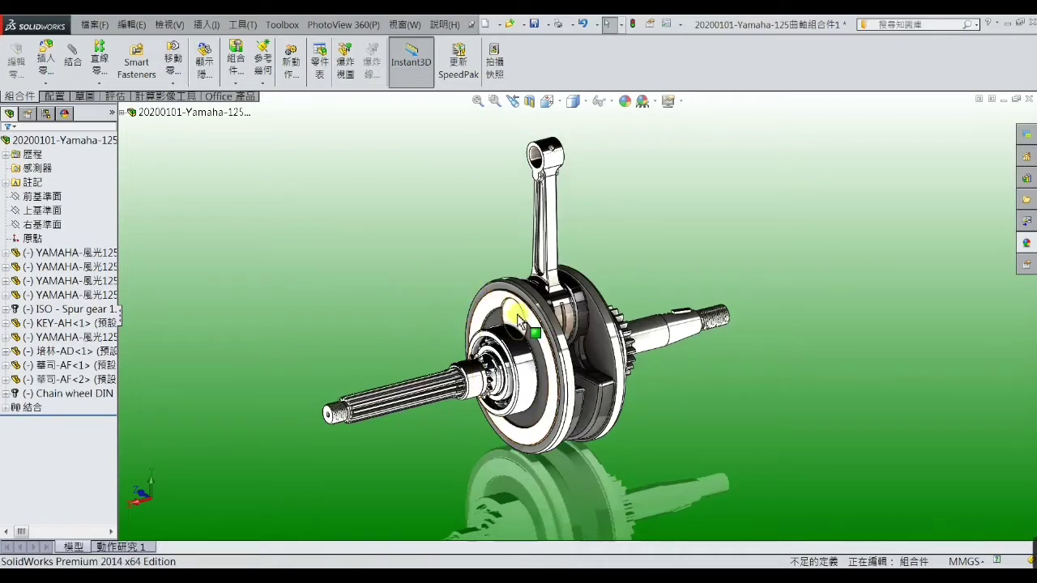
pyautogui.moveTo(515, 320)
pyautogui.mouseDown()
pyautogui.moveTo(466, 389)
pyautogui.moveTo(533, 423)
pyautogui.moveTo(537, 399)
pyautogui.moveTo(523, 405)
pyautogui.moveTo(514, 373)
pyautogui.moveTo(524, 324)
pyautogui.moveTo(533, 342)
pyautogui.moveTo(538, 382)
pyautogui.moveTo(505, 413)
pyautogui.moveTo(486, 314)
pyautogui.moveTo(514, 310)
pyautogui.moveTo(532, 412)
pyautogui.moveTo(497, 398)
pyautogui.moveTo(491, 317)
pyautogui.moveTo(518, 324)
pyautogui.moveTo(530, 347)
pyautogui.moveTo(527, 428)
pyautogui.moveTo(486, 330)
pyautogui.moveTo(531, 328)
pyautogui.mouseUp()
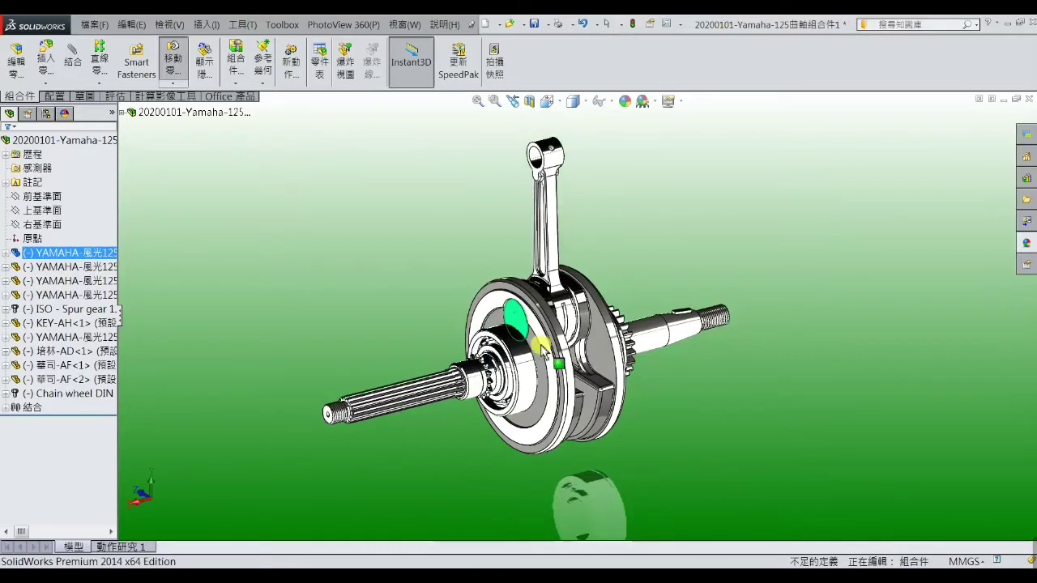
# Step: Orbit to the gear side, rotate the crankshaft about its shaft axis, then orbit back
pyautogui.click(683, 387)
pyautogui.press('Escape')
pyautogui.moveTo(683, 387)
pyautogui.mouseDown(button='middle')
pyautogui.moveTo(654, 397)
pyautogui.moveTo(688, 398)
pyautogui.moveTo(620, 427)
pyautogui.moveTo(607, 424)
pyautogui.moveTo(603, 381)
pyautogui.moveTo(625, 412)
pyautogui.moveTo(607, 424)
pyautogui.moveTo(632, 397)
pyautogui.moveTo(634, 413)
pyautogui.mouseUp(button='middle')
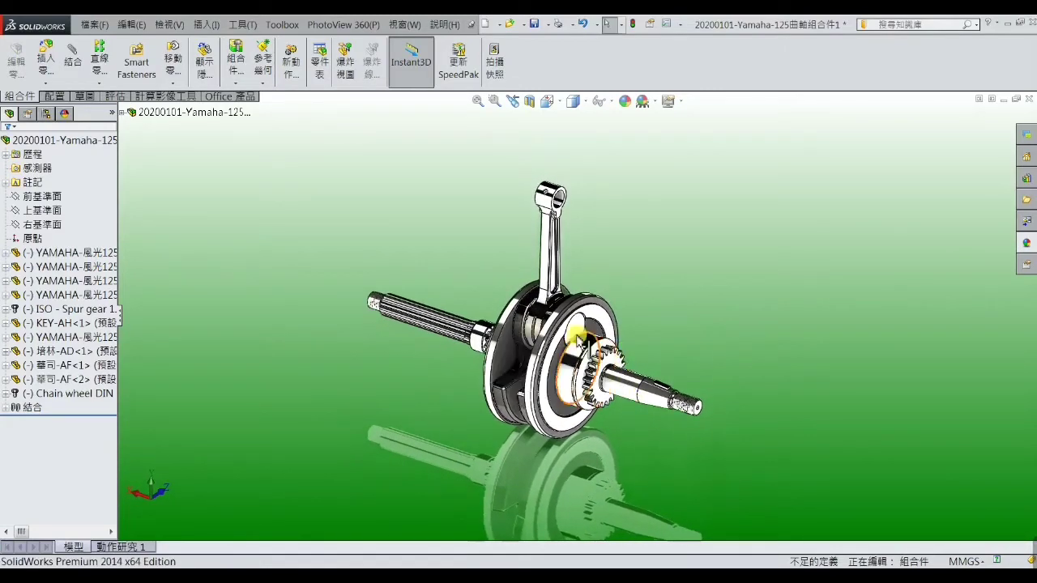
pyautogui.moveTo(575, 332)
pyautogui.mouseDown()
pyautogui.moveTo(589, 417)
pyautogui.moveTo(555, 396)
pyautogui.moveTo(597, 415)
pyautogui.moveTo(596, 348)
pyautogui.moveTo(575, 344)
pyautogui.moveTo(574, 324)
pyautogui.moveTo(560, 345)
pyautogui.moveTo(583, 322)
pyautogui.moveTo(604, 372)
pyautogui.moveTo(577, 409)
pyautogui.moveTo(559, 358)
pyautogui.moveTo(570, 328)
pyautogui.mouseUp()
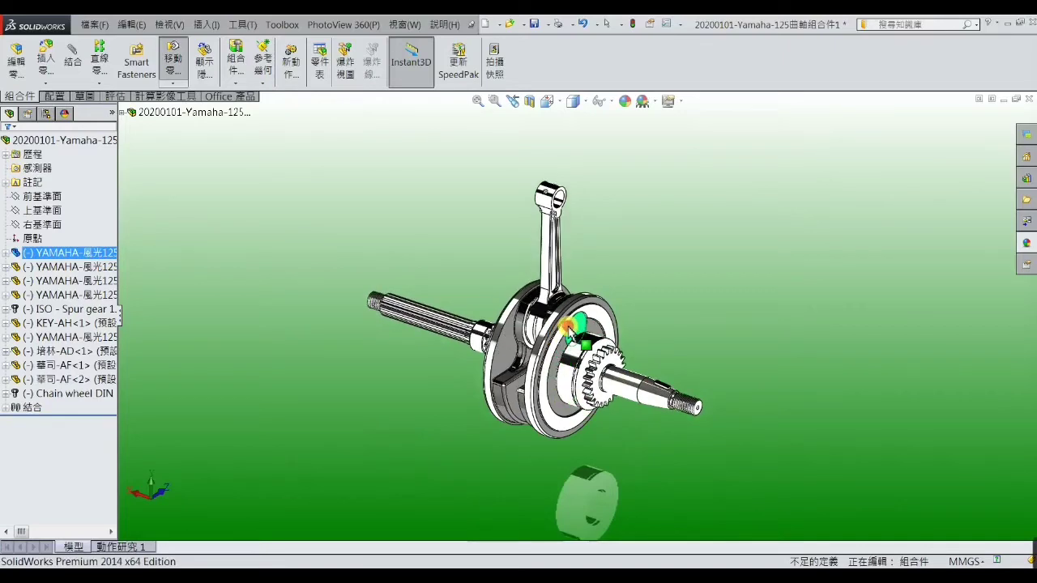
pyautogui.click(481, 267)
pyautogui.moveTo(442, 268); pyautogui.dragTo(510, 259, button='middle')
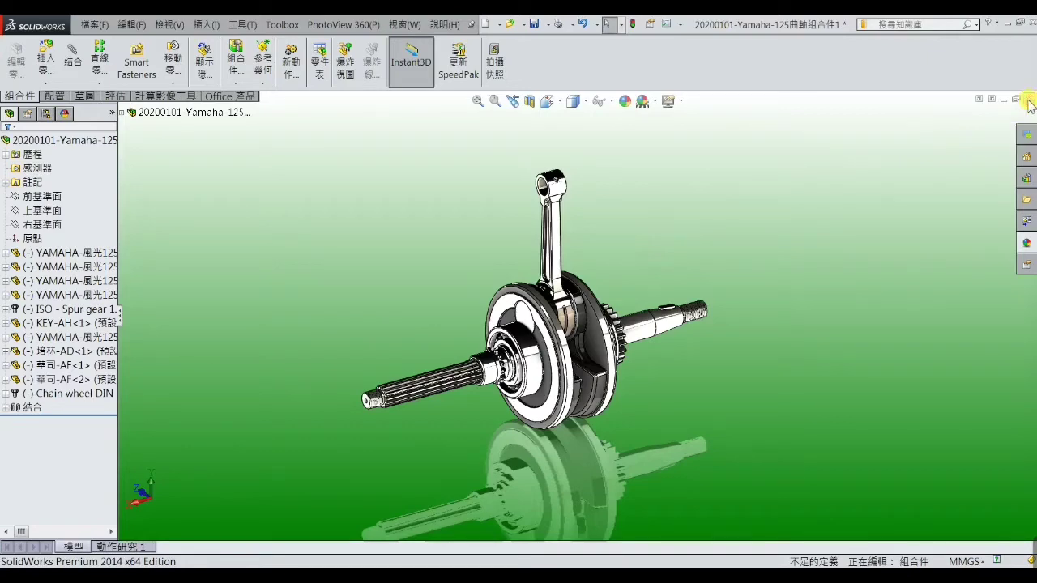
# Step: Close the crank assembly, saving all documents with a rebuild first
pyautogui.click(1028, 100)
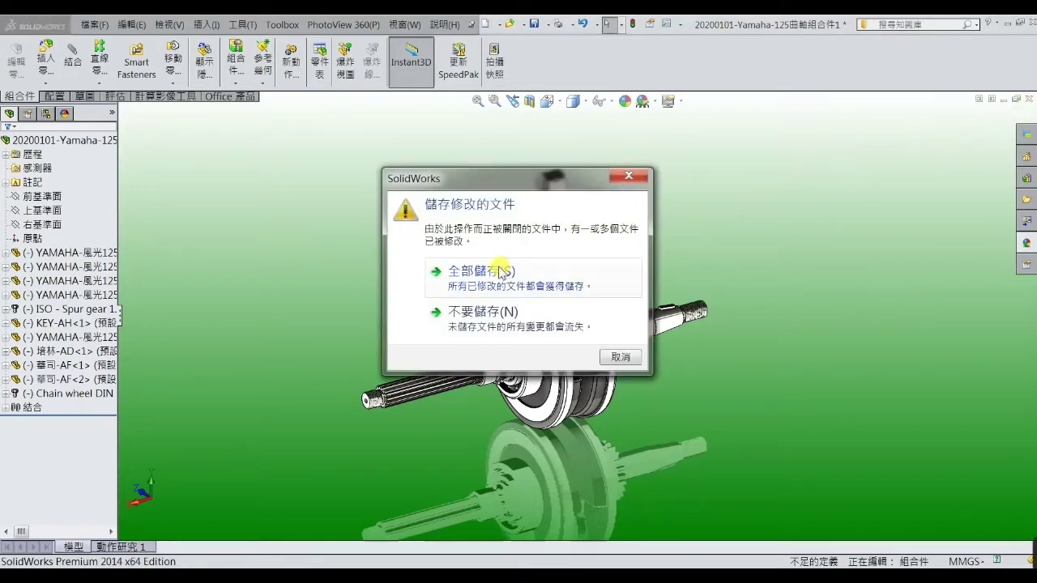
pyautogui.click(502, 273)
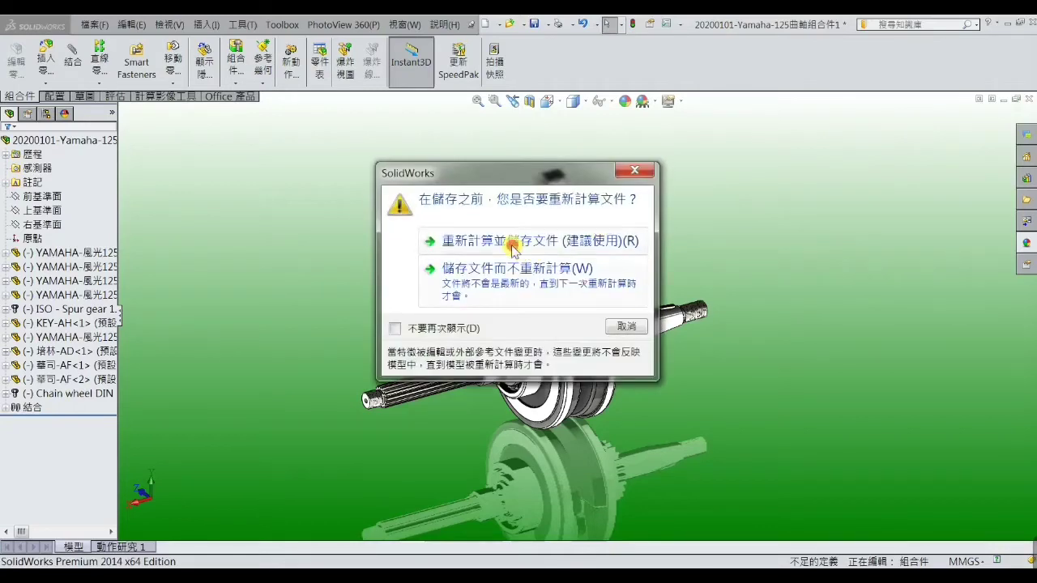
pyautogui.click(510, 242)
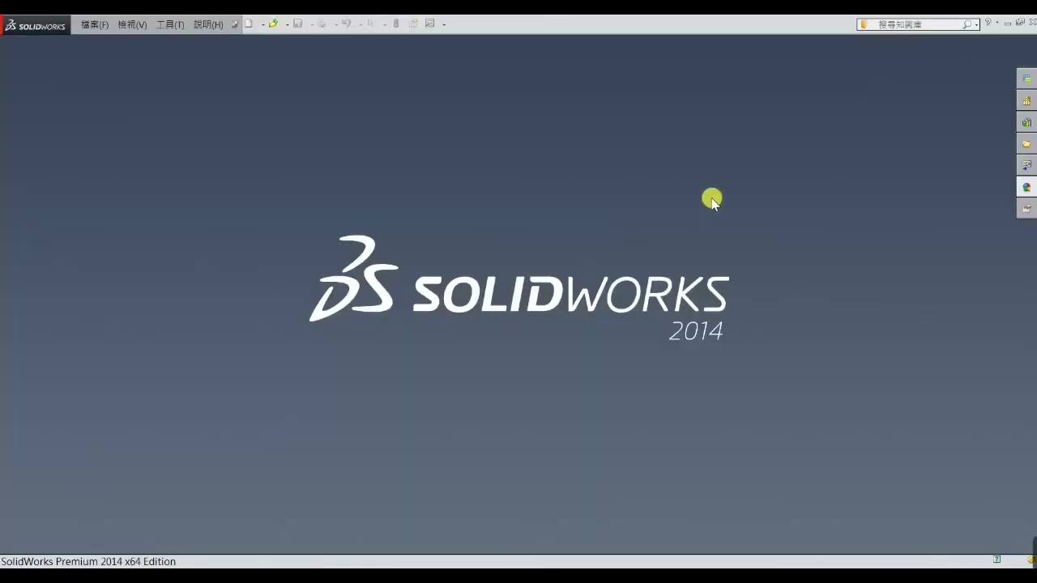
# Step: Open YAMAHA-風光125Cranker-1B from the 2020-0101-Yamaha125曲軸 folder in Windows Explorer
pyautogui.click(1005, 24)
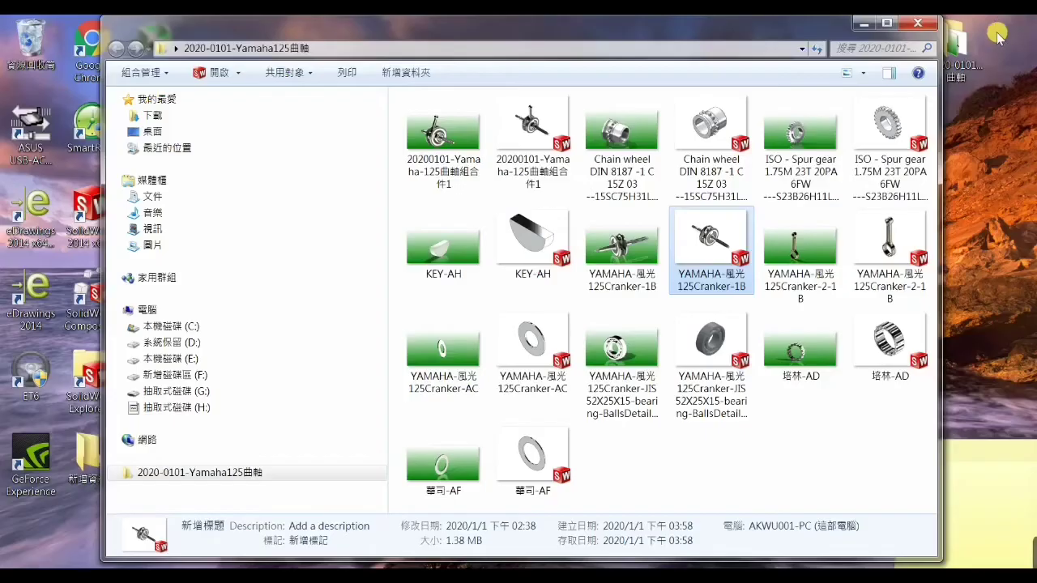
pyautogui.doubleClick(701, 251)
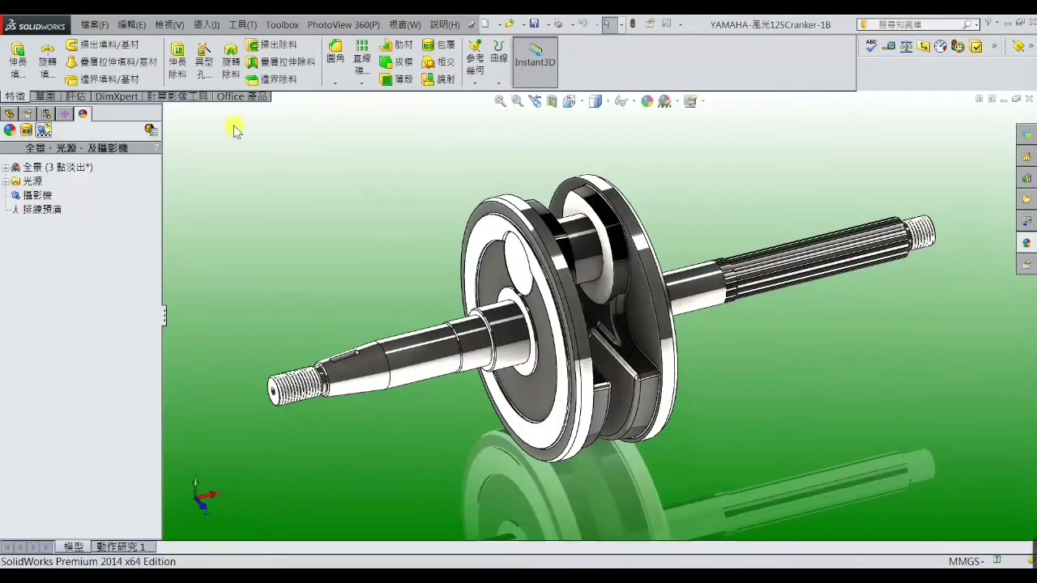
# Step: Make a new assembly from the part, place YAMAHA-風光125Cranker-1B, and view it tilted in 3D
pyautogui.click(9, 113)
pyautogui.click(86, 25)
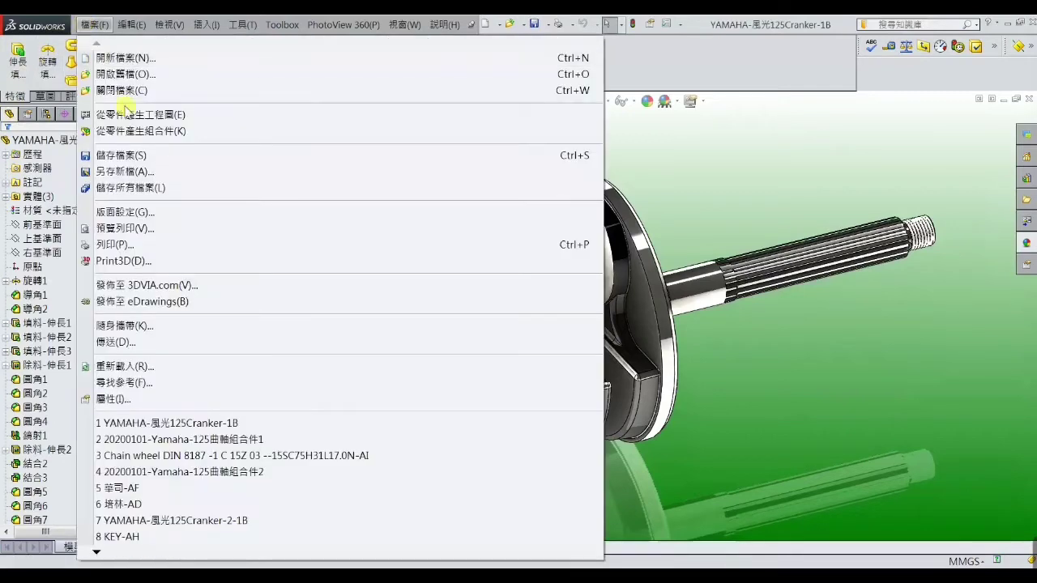
pyautogui.click(155, 136)
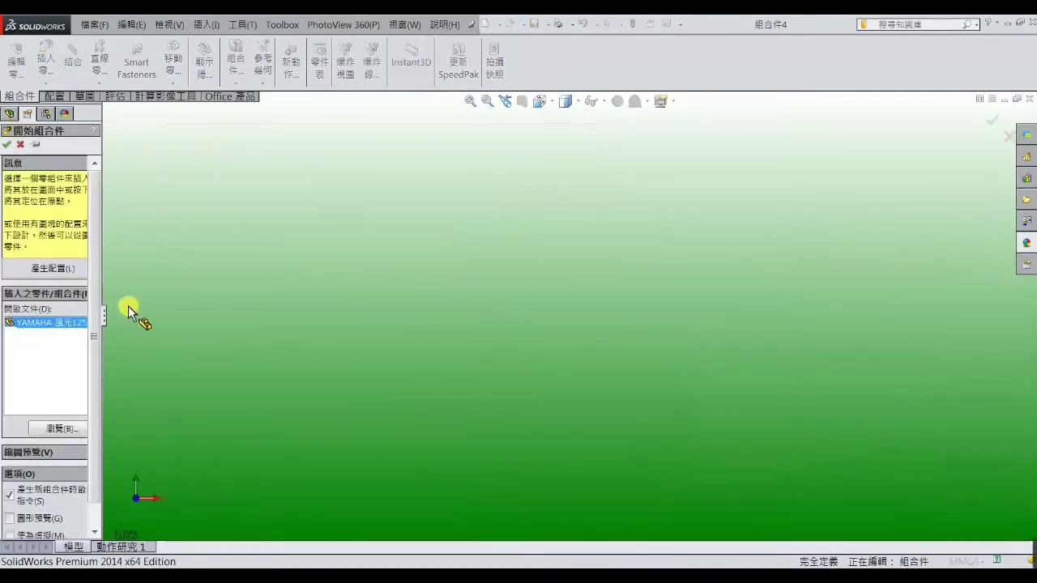
pyautogui.click(68, 325)
pyautogui.click(68, 325)
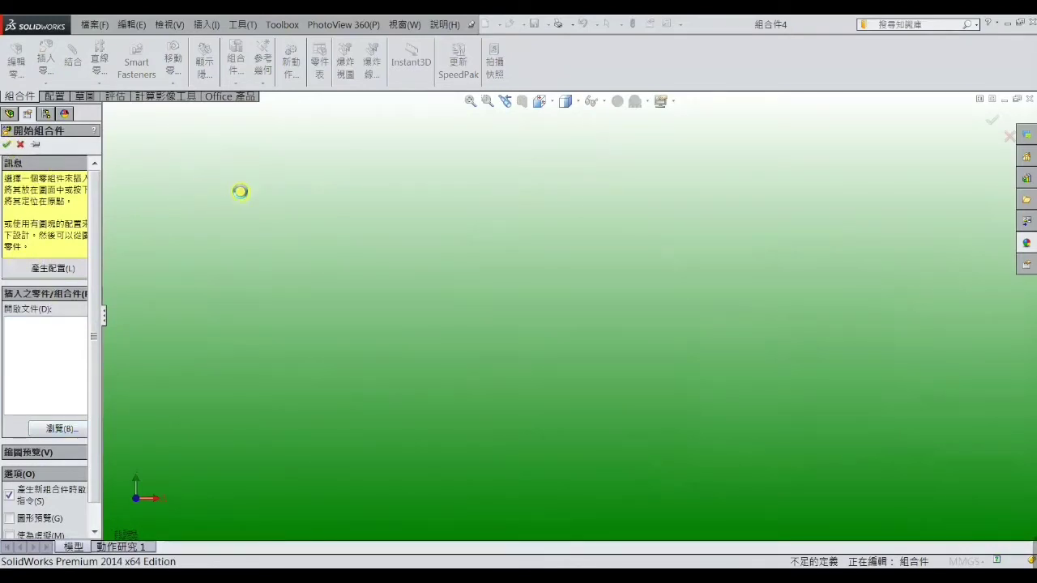
pyautogui.click(245, 218)
pyautogui.moveTo(253, 231)
pyautogui.mouseDown(button='middle')
pyautogui.moveTo(326, 296)
pyautogui.moveTo(294, 310)
pyautogui.moveTo(316, 338)
pyautogui.moveTo(598, 317)
pyautogui.moveTo(585, 343)
pyautogui.moveTo(554, 339)
pyautogui.moveTo(567, 333)
pyautogui.moveTo(596, 348)
pyautogui.moveTo(586, 324)
pyautogui.mouseUp(button='middle')
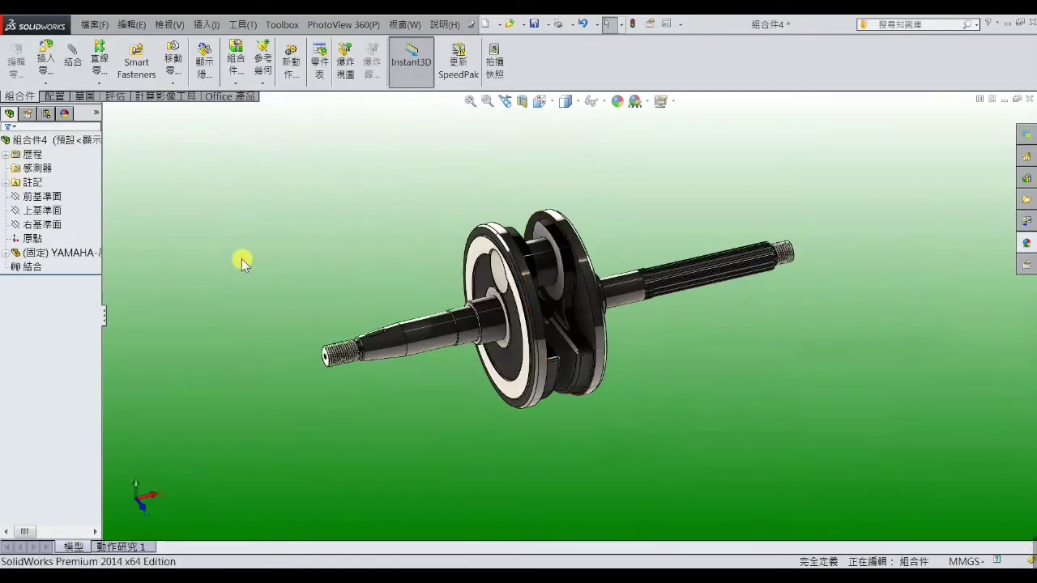
# Step: Select the fixed crankshaft component and check whether it can be moved
pyautogui.click(93, 254)
pyautogui.rightClick(74, 255)
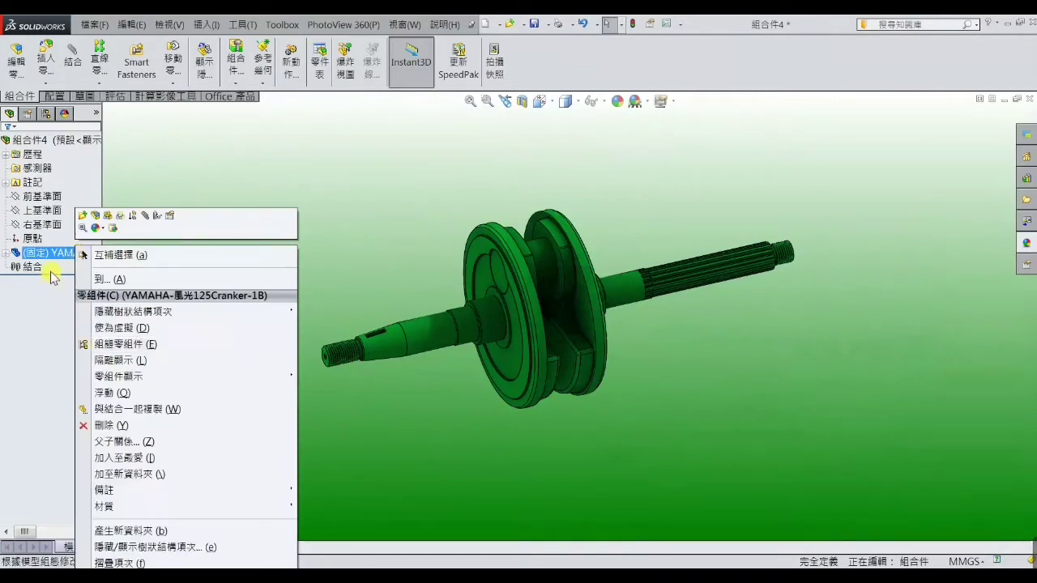
pyautogui.click(341, 261)
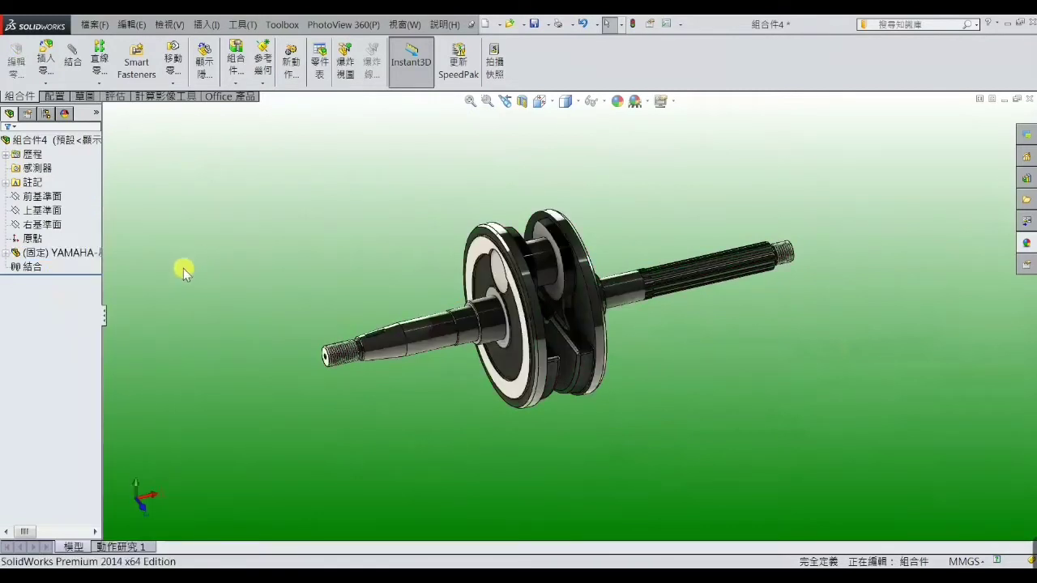
pyautogui.click(81, 253)
pyautogui.click(267, 269)
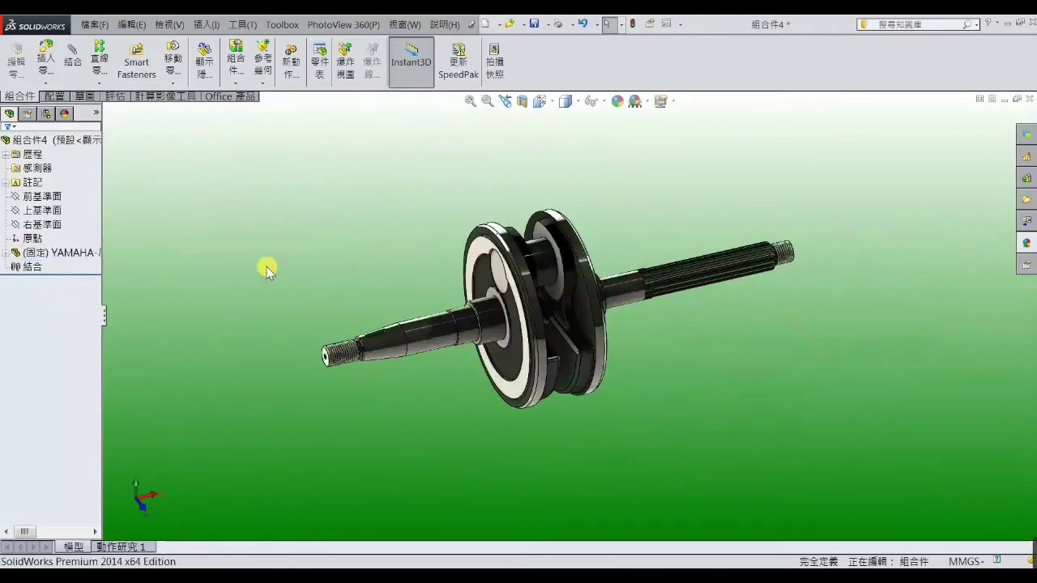
pyautogui.click(498, 276)
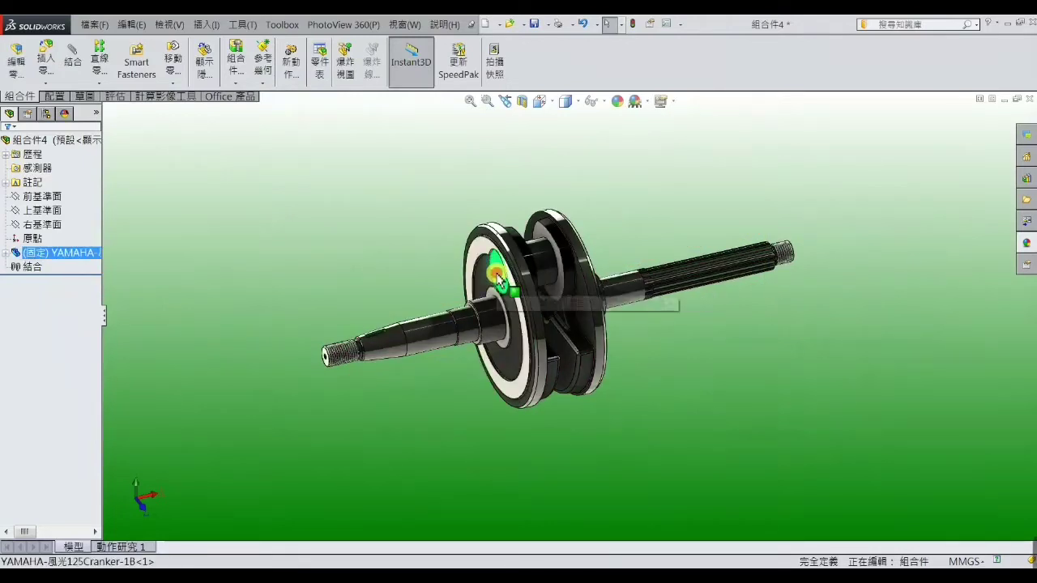
# Step: Set the crankshaft component to Float and start the Mate command
pyautogui.rightClick(82, 258)
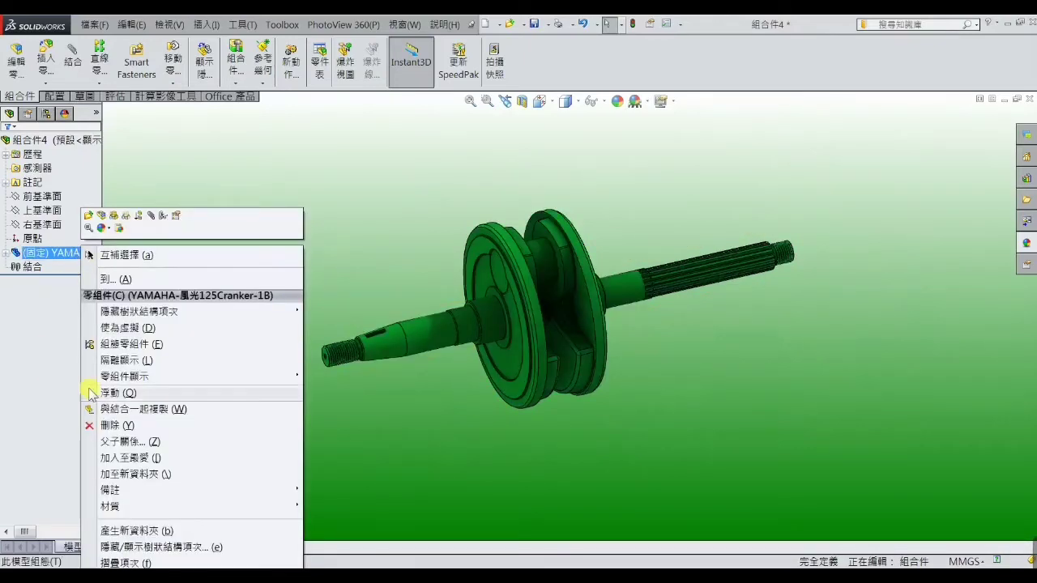
pyautogui.click(118, 394)
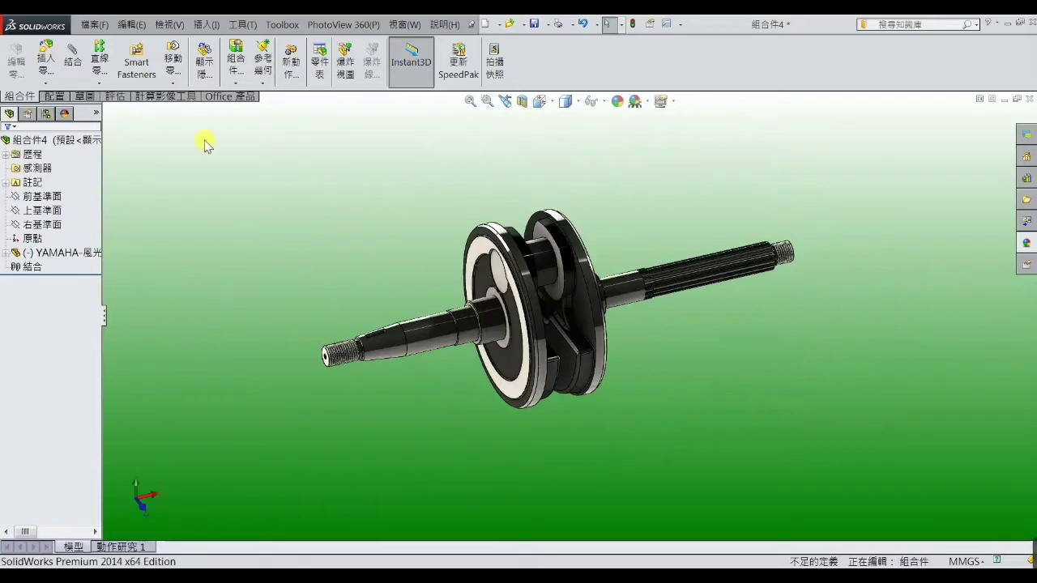
pyautogui.click(72, 57)
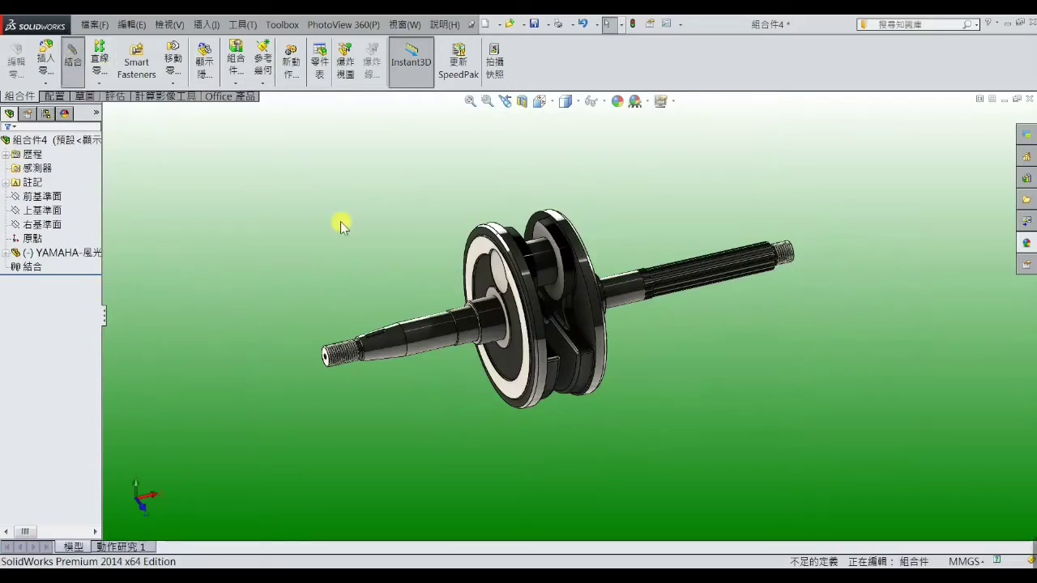
# Step: Show temporary axes and mate the Front Plane coincident with the crankshaft axis
pyautogui.click(166, 25)
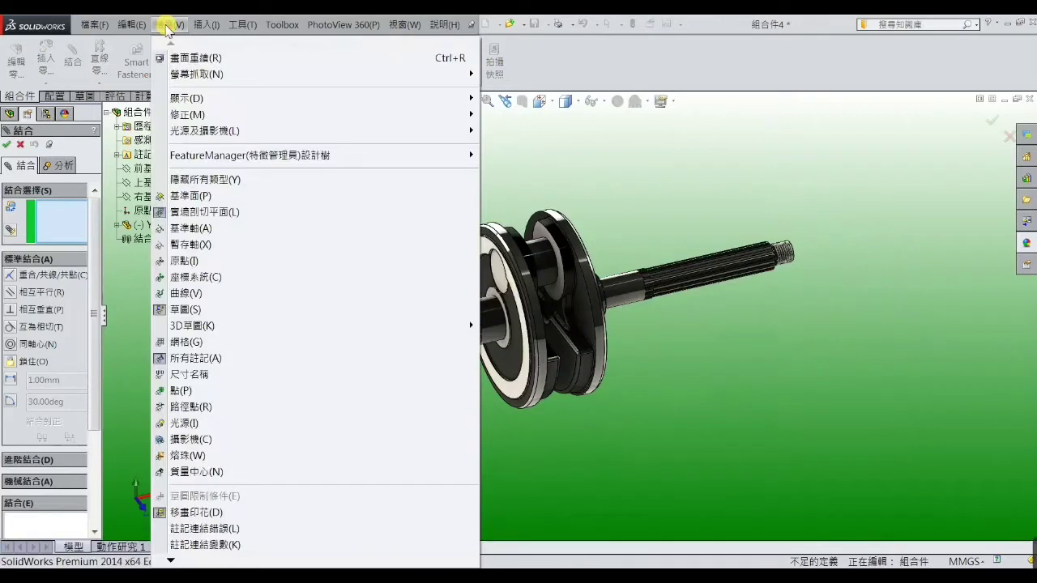
pyautogui.click(160, 245)
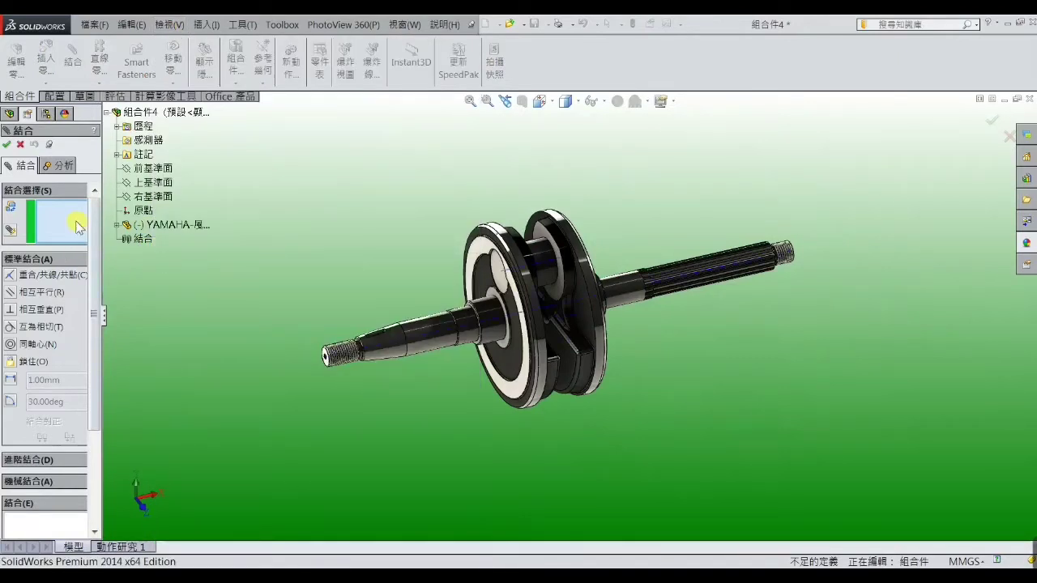
pyautogui.click(151, 170)
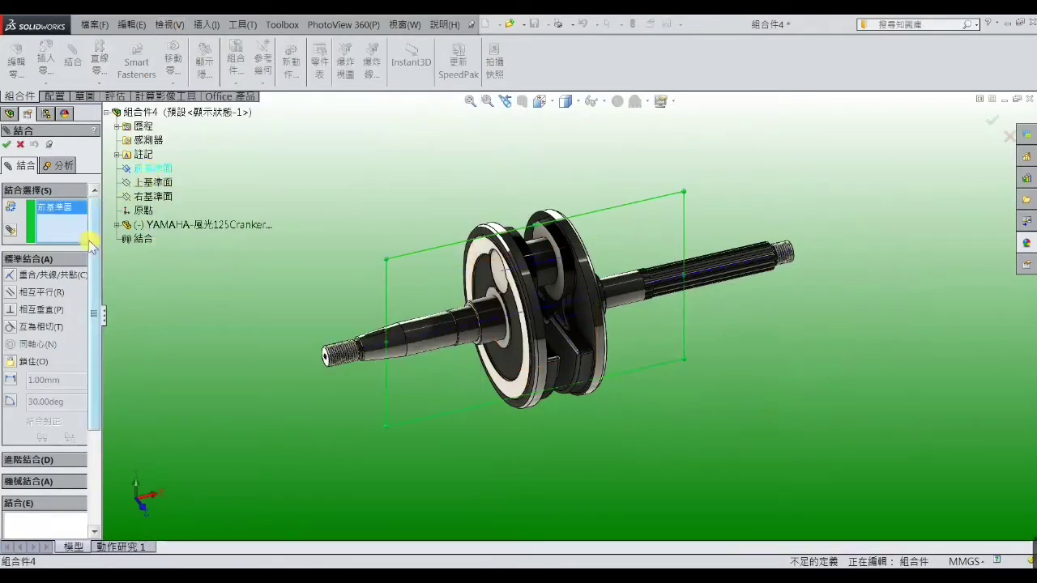
pyautogui.click(431, 337)
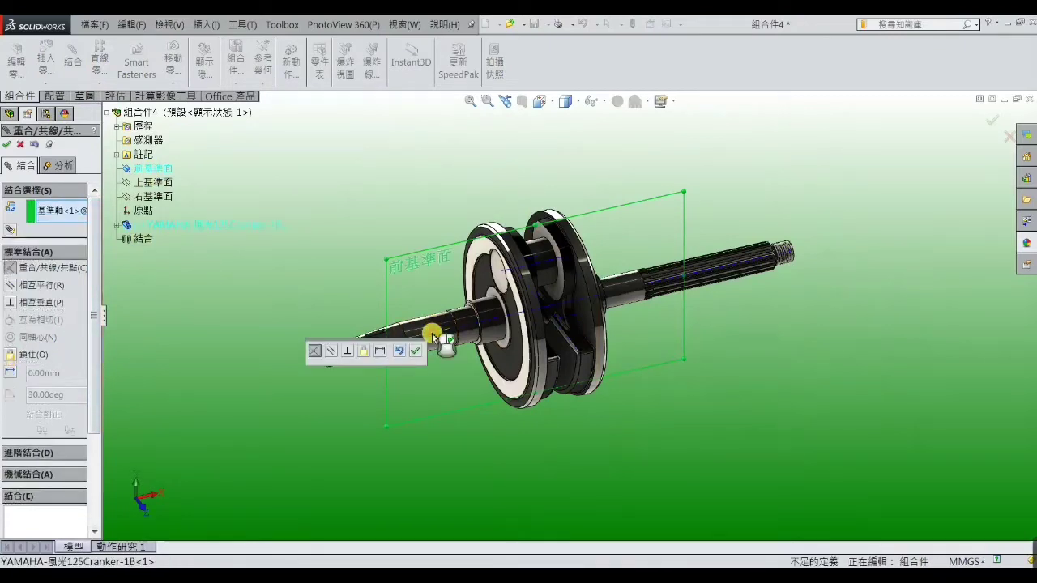
pyautogui.click(7, 146)
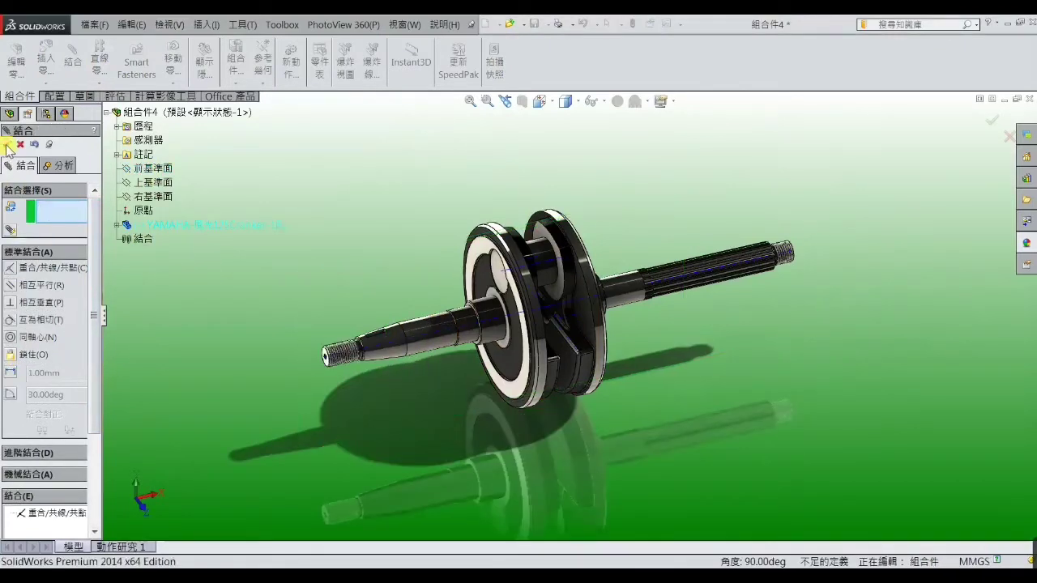
# Step: Mate the Top Plane coincident with the crankshaft axis
pyautogui.click(162, 183)
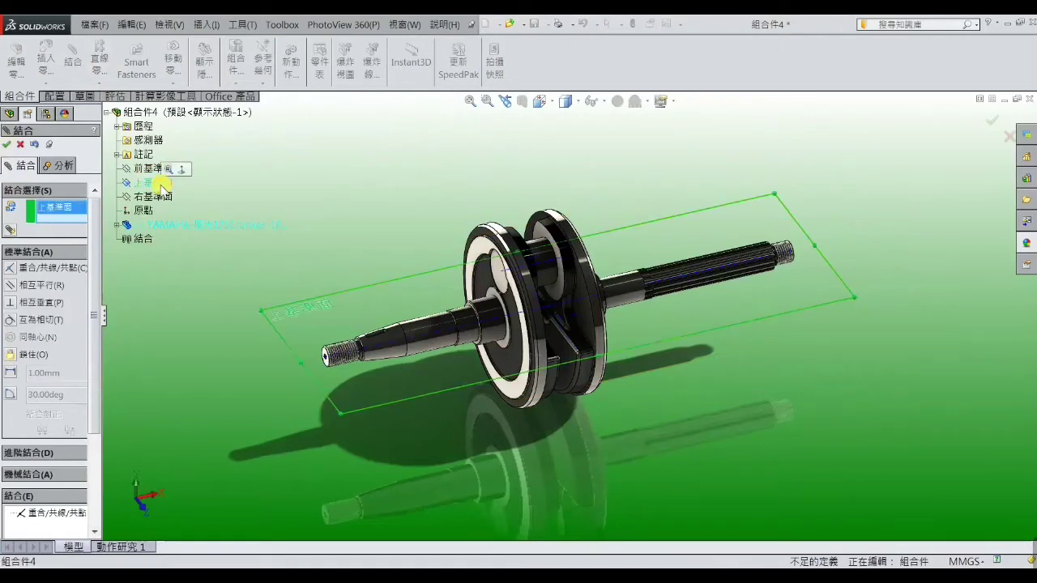
pyautogui.click(433, 336)
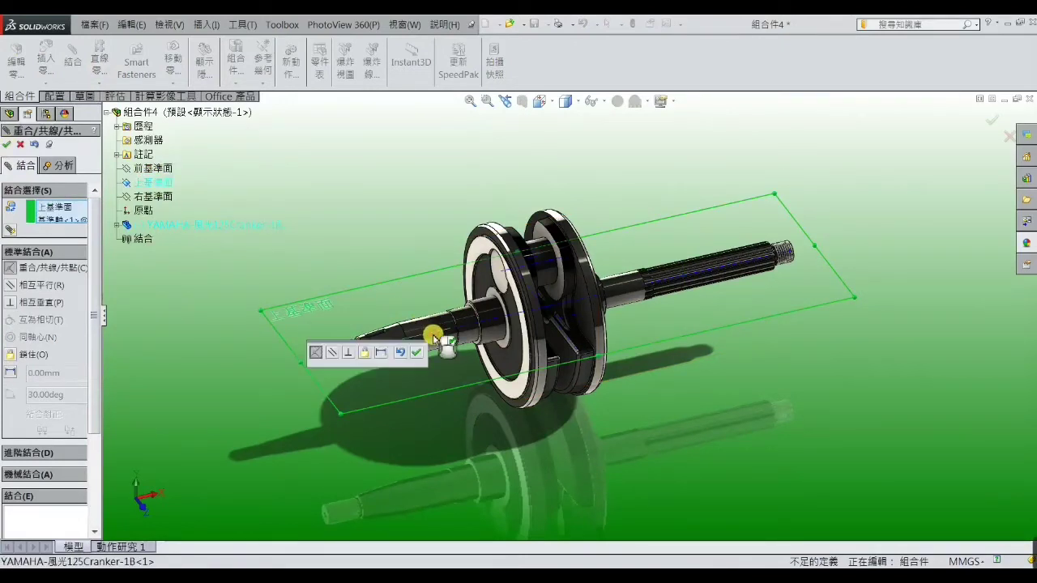
pyautogui.click(6, 144)
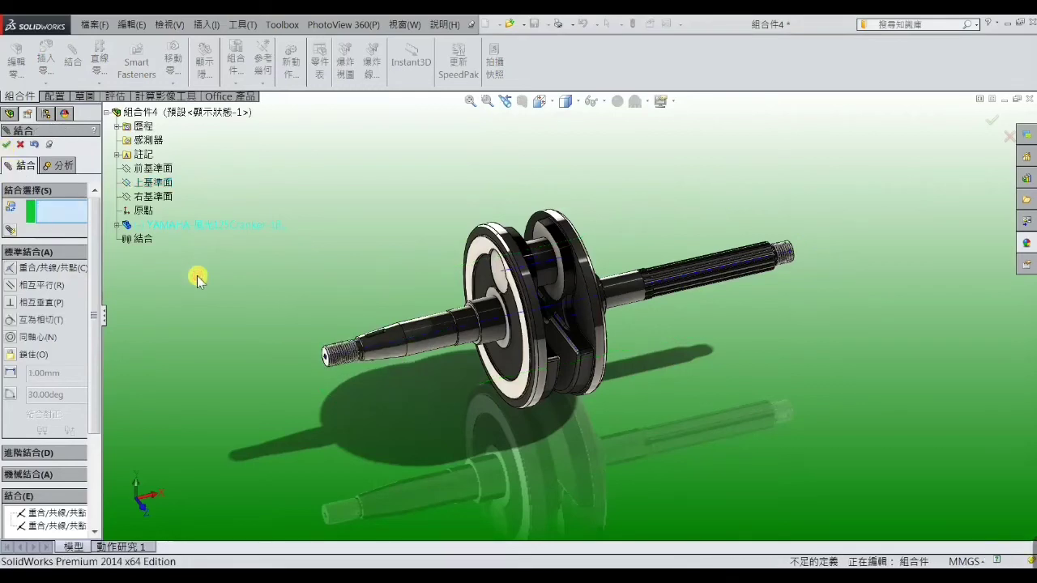
# Step: Make the assembly's Right Plane coincident with the crankshaft's Right Plane and close Mate
pyautogui.click(153, 199)
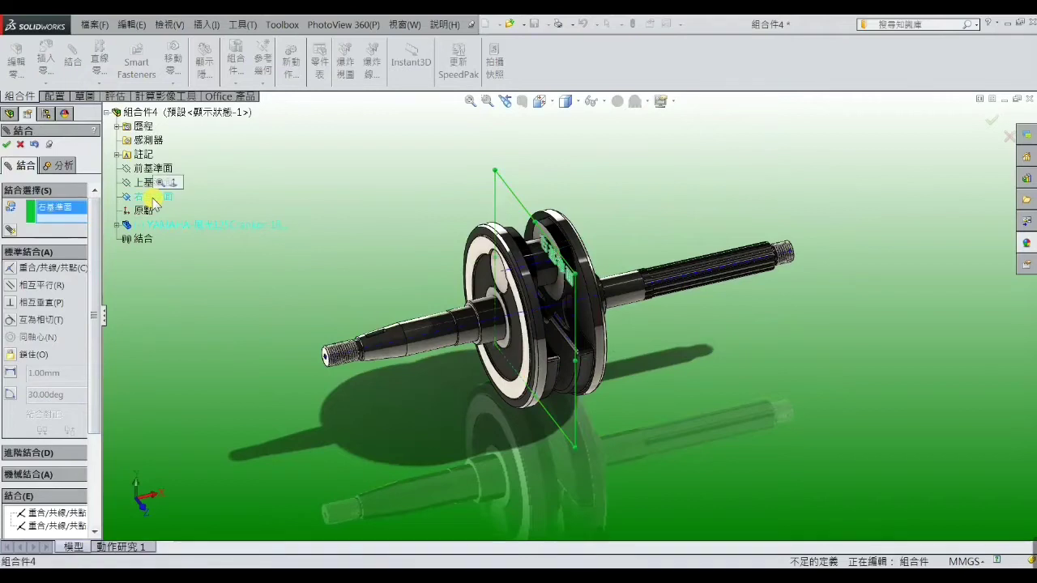
pyautogui.click(119, 227)
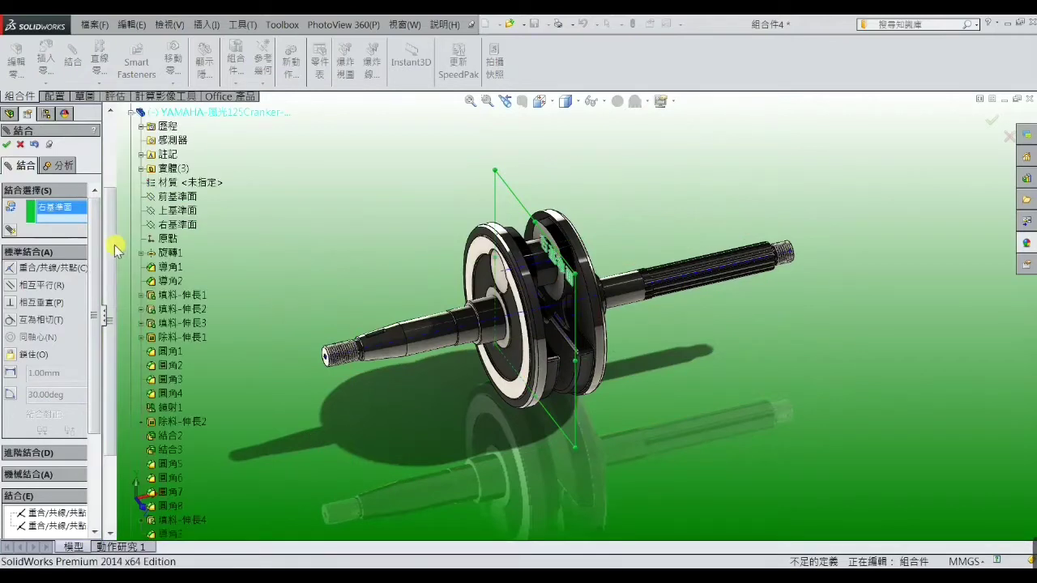
pyautogui.click(183, 224)
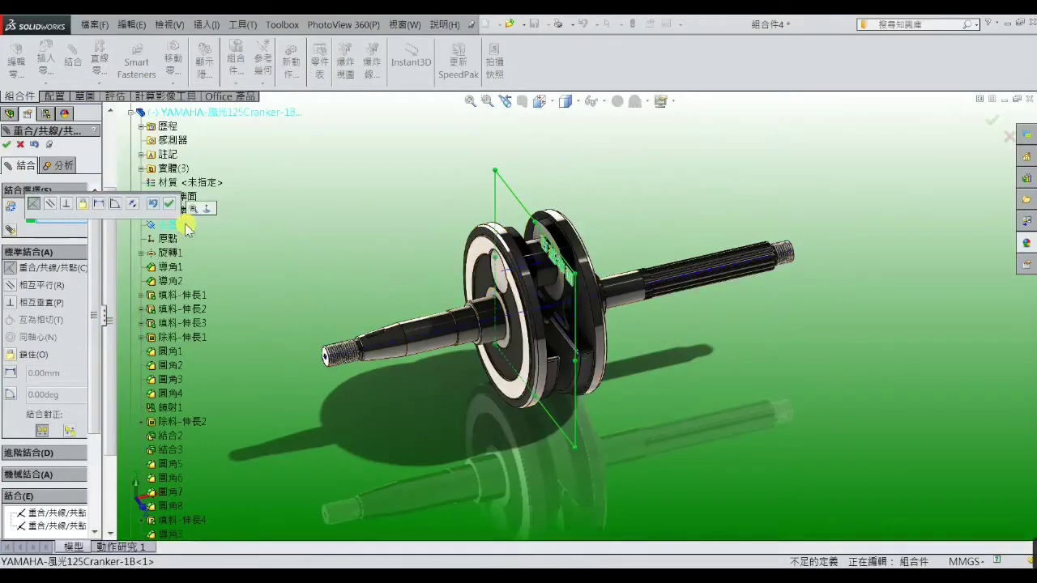
pyautogui.click(168, 238)
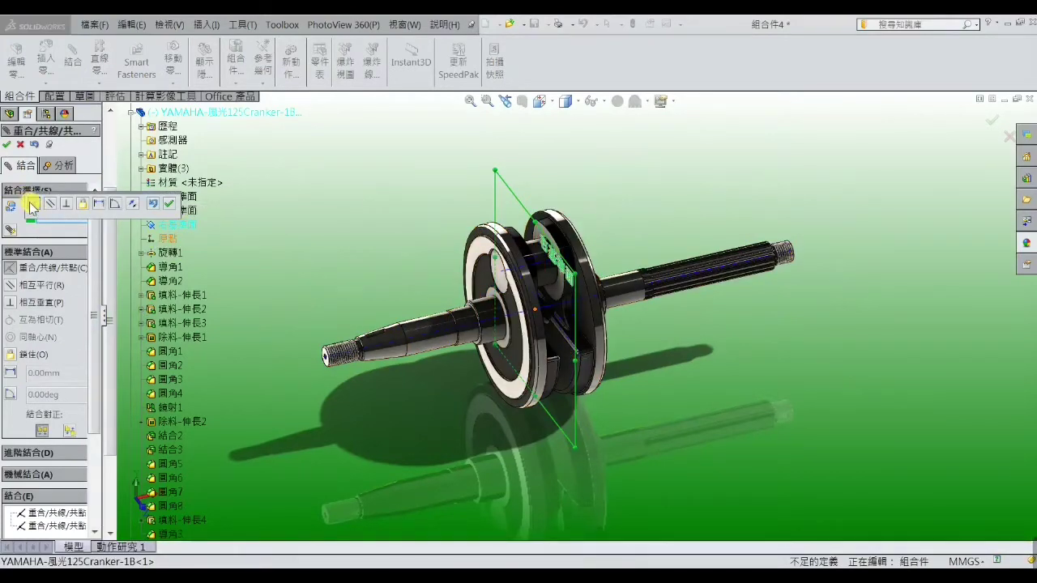
pyautogui.click(6, 145)
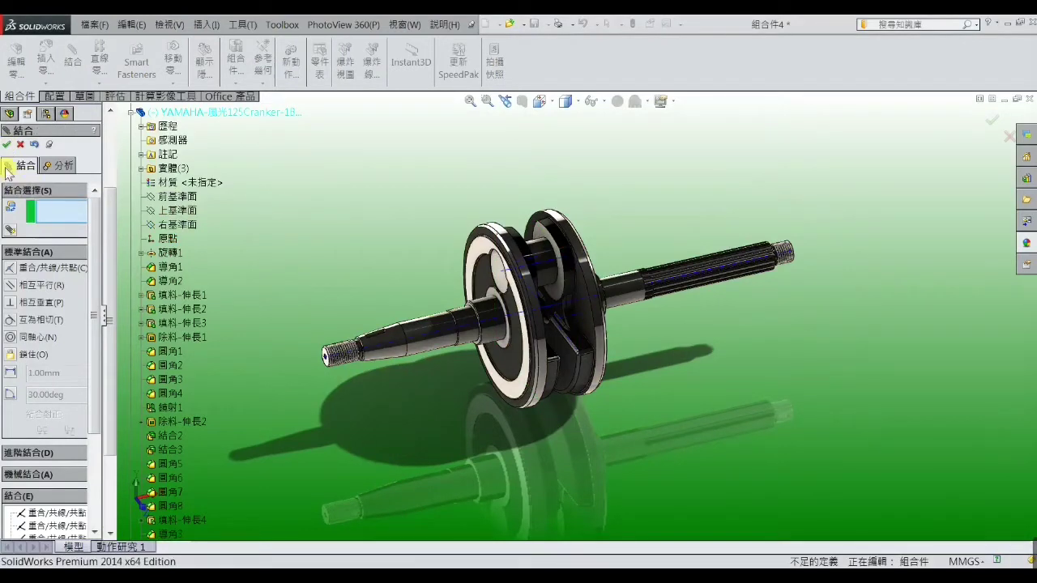
pyautogui.click(7, 145)
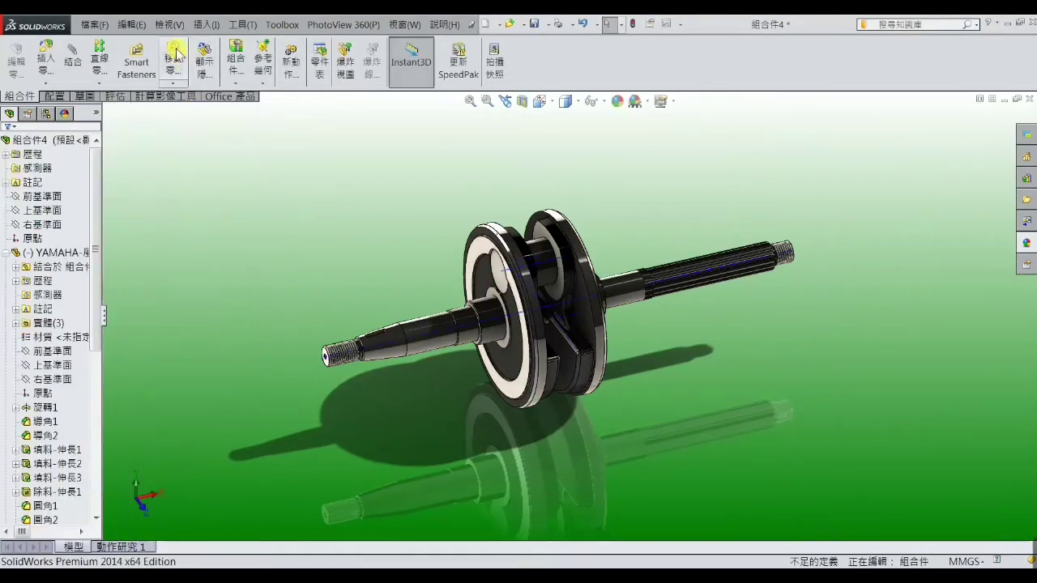
# Step: Hide all planes and reference geometry, then turn the crank to check its motion
pyautogui.click(166, 25)
pyautogui.click(203, 176)
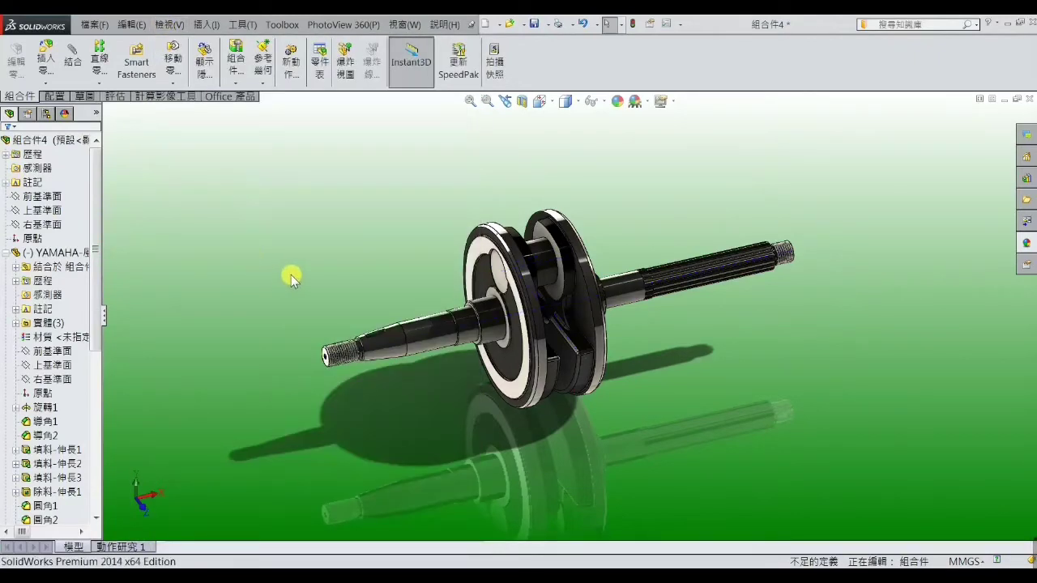
pyautogui.moveTo(502, 276)
pyautogui.mouseDown()
pyautogui.moveTo(513, 292)
pyautogui.moveTo(479, 296)
pyautogui.moveTo(478, 334)
pyautogui.moveTo(501, 279)
pyautogui.mouseUp()
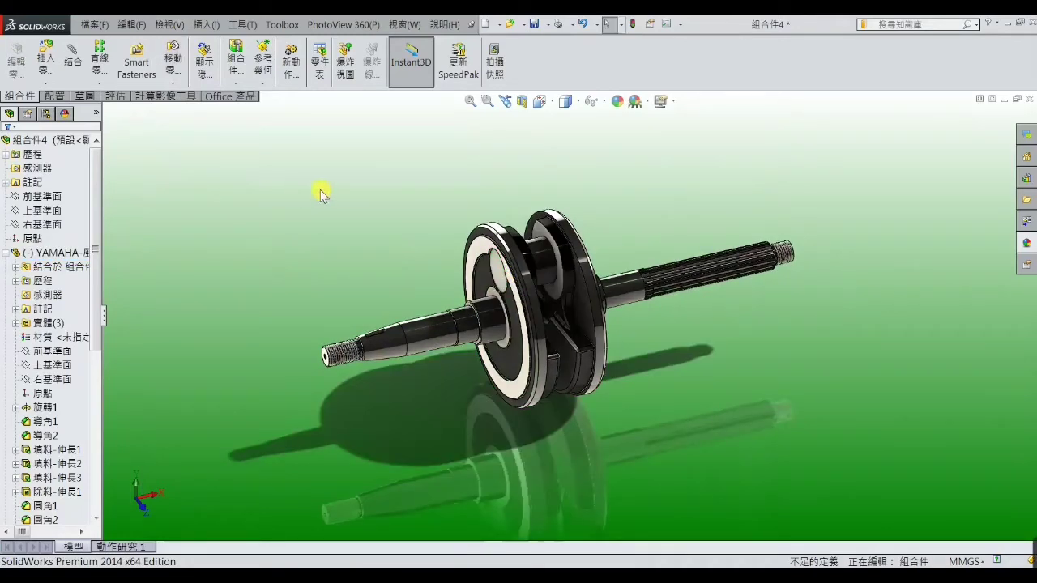
# Step: Insert the JIS 52X25X15 ball bearing from the Yamaha125 folder beside the crankshaft
pyautogui.click(206, 25)
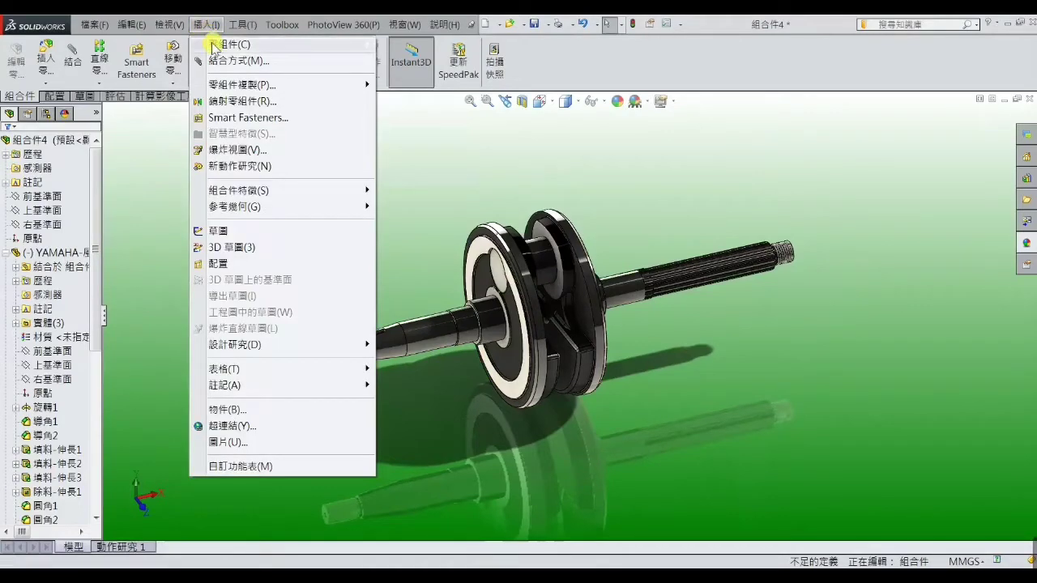
pyautogui.moveTo(231, 43)
pyautogui.click(421, 43)
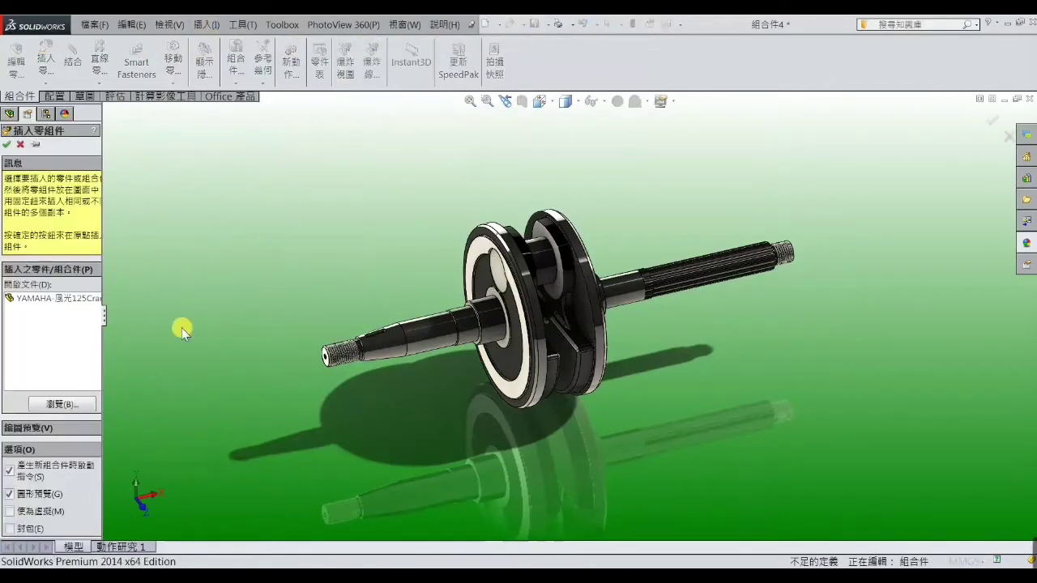
pyautogui.click(87, 409)
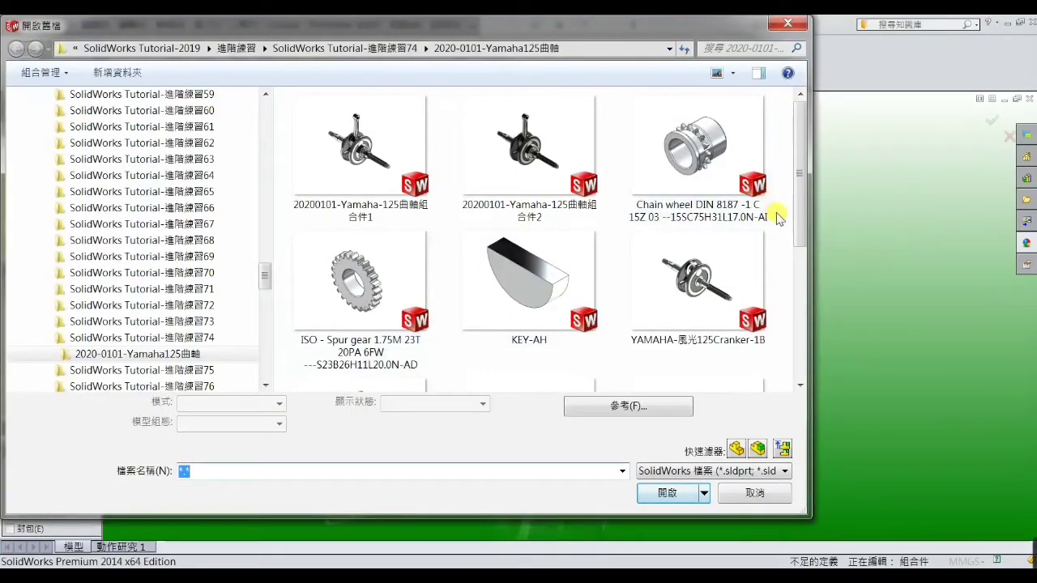
pyautogui.moveTo(799, 195); pyautogui.dragTo(799, 284)
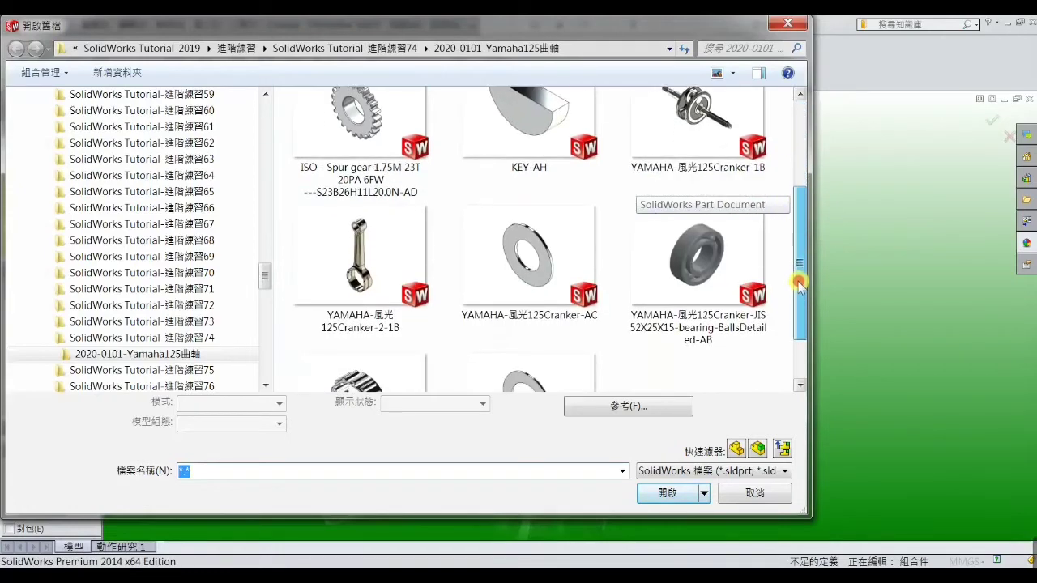
pyautogui.doubleClick(714, 291)
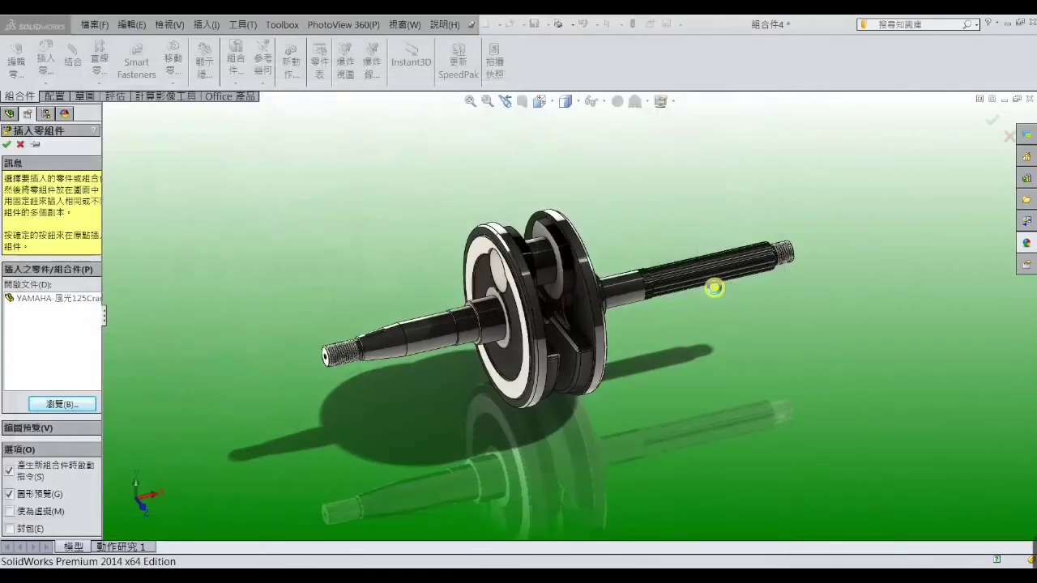
pyautogui.click(645, 211)
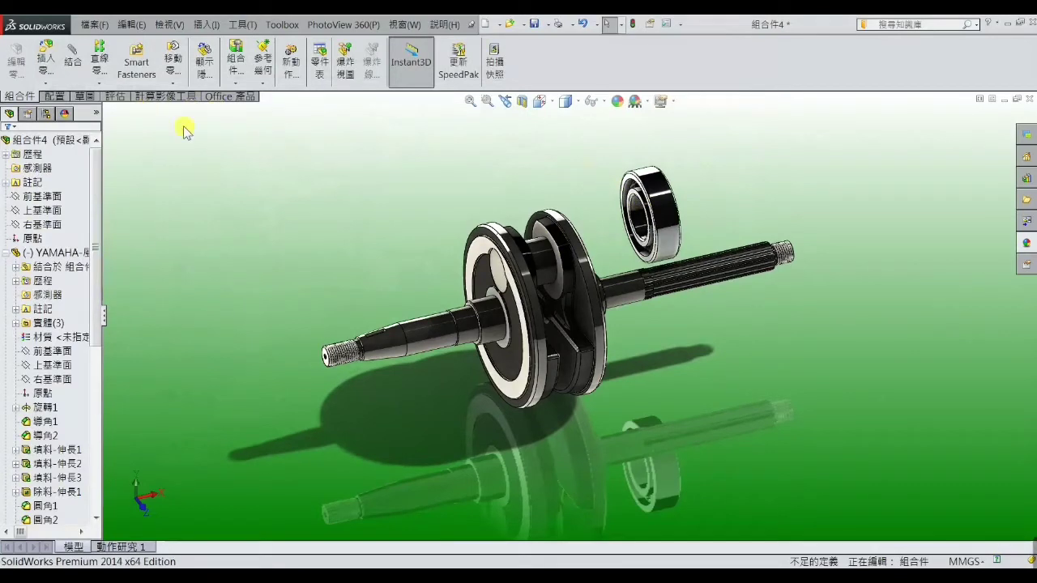
# Step: Linear-pattern the bearing along the shaft edge: 50 mm spacing, 2 instances
pyautogui.click(100, 86)
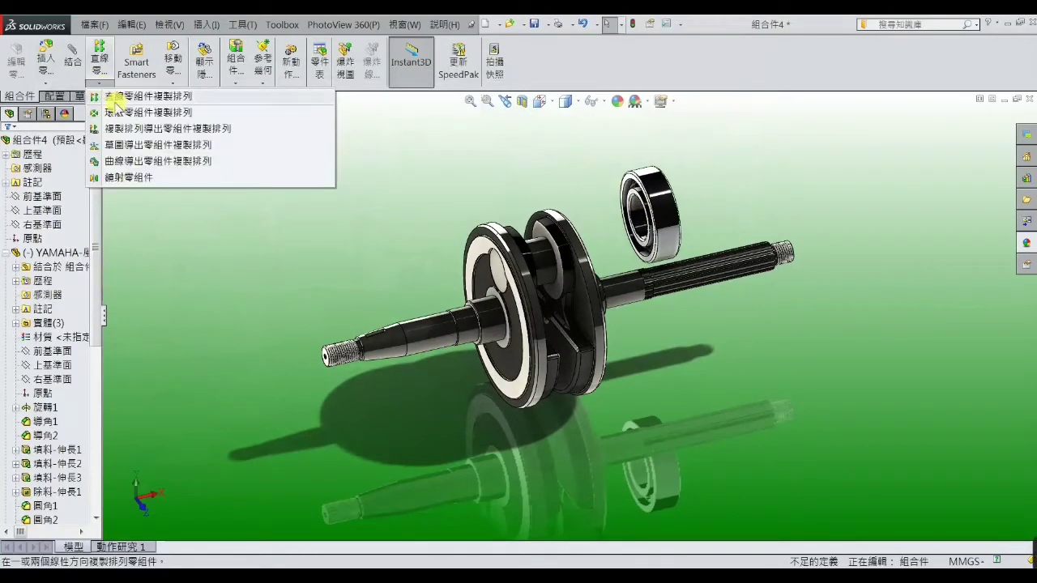
pyautogui.click(154, 104)
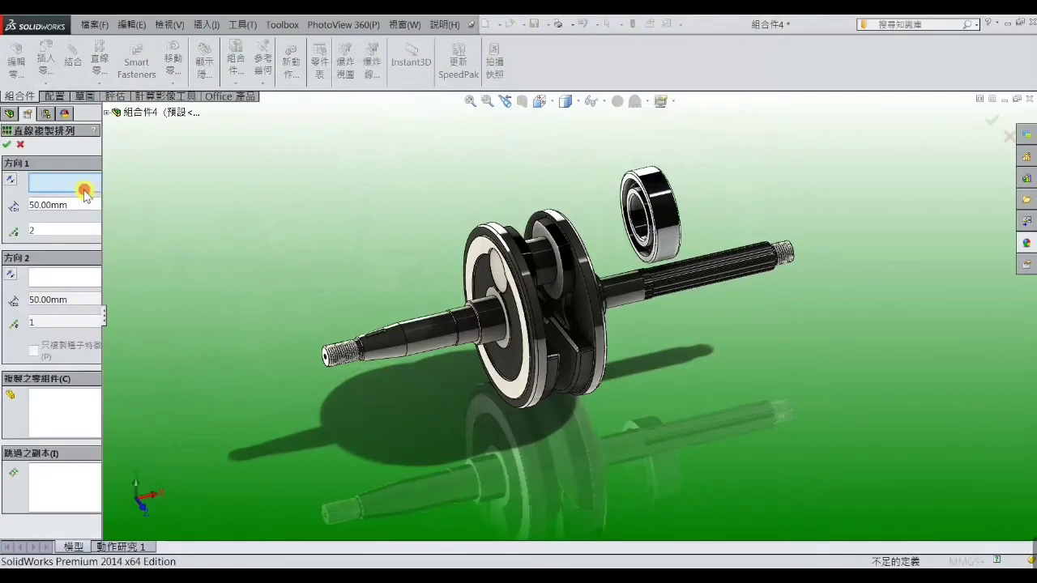
pyautogui.click(715, 276)
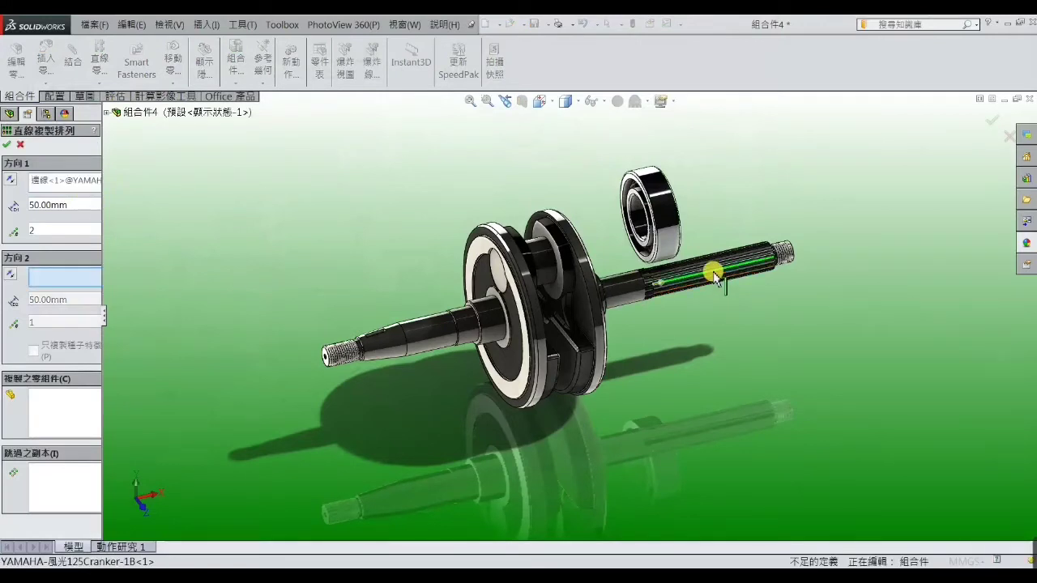
pyautogui.click(58, 405)
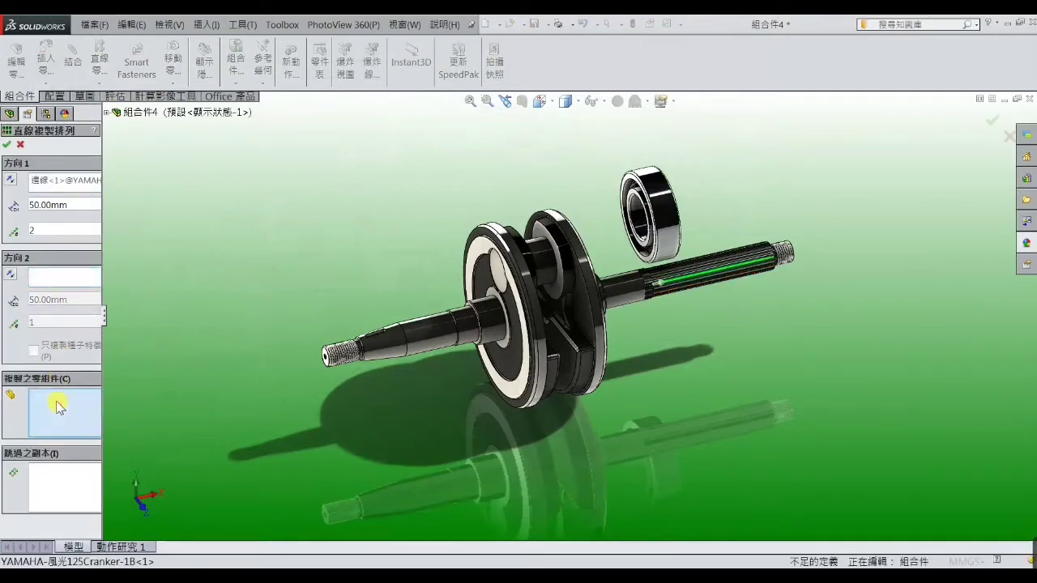
pyautogui.click(673, 217)
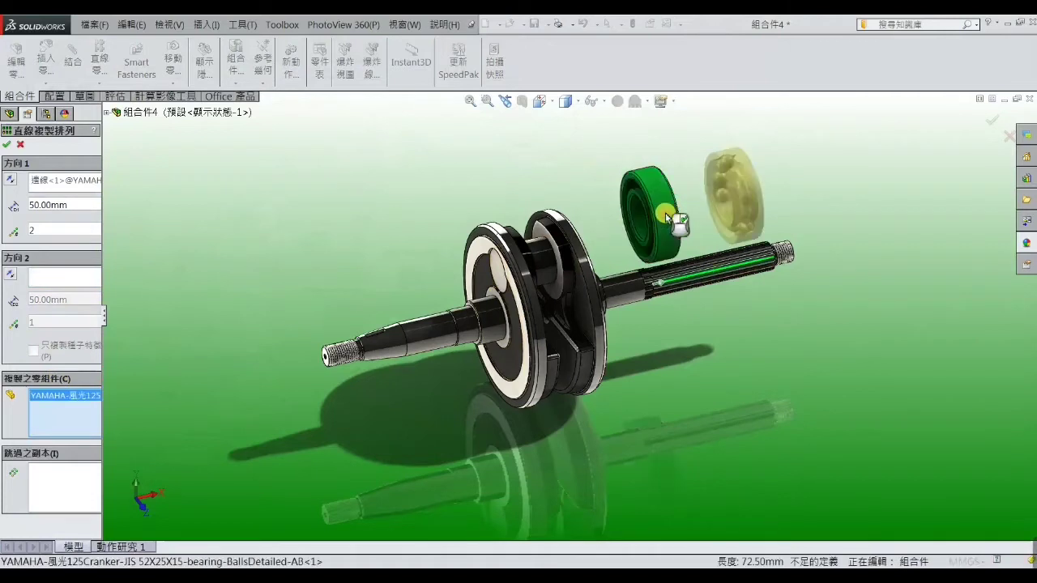
pyautogui.click(6, 145)
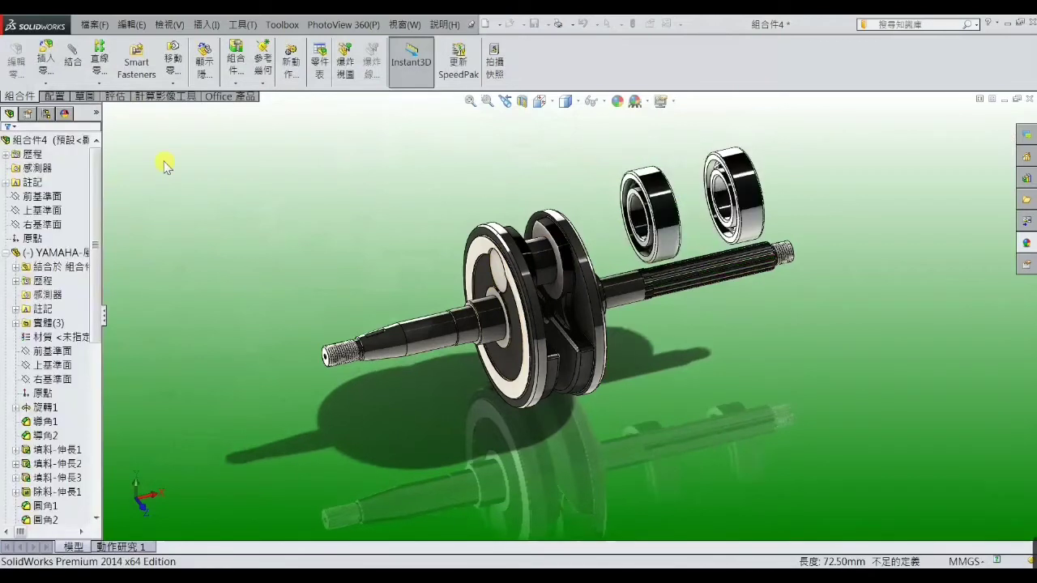
# Step: Dissolve the bearing pattern into independent bearing components
pyautogui.click(7, 253)
pyautogui.rightClick(52, 295)
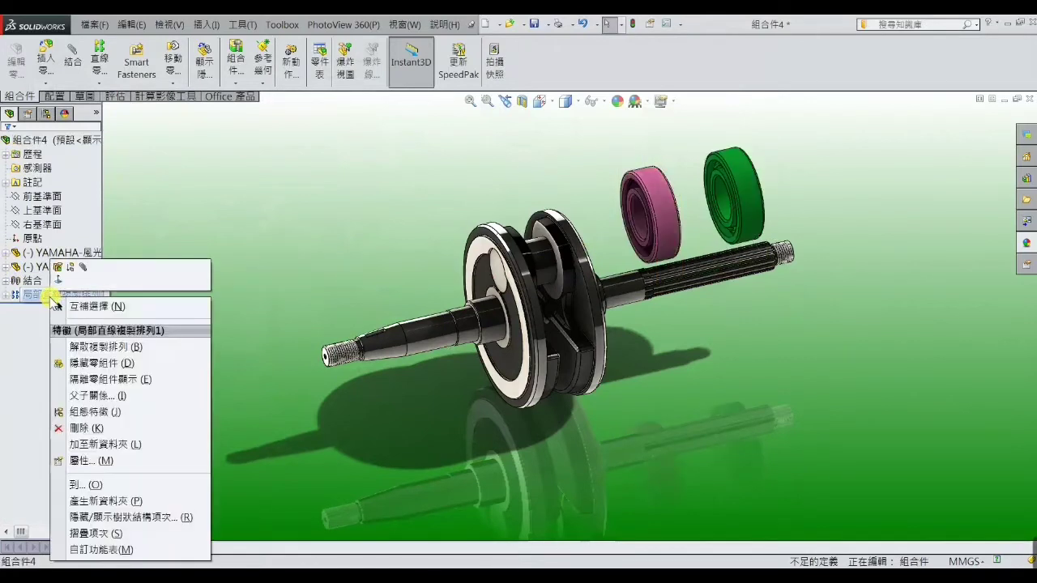
pyautogui.click(73, 349)
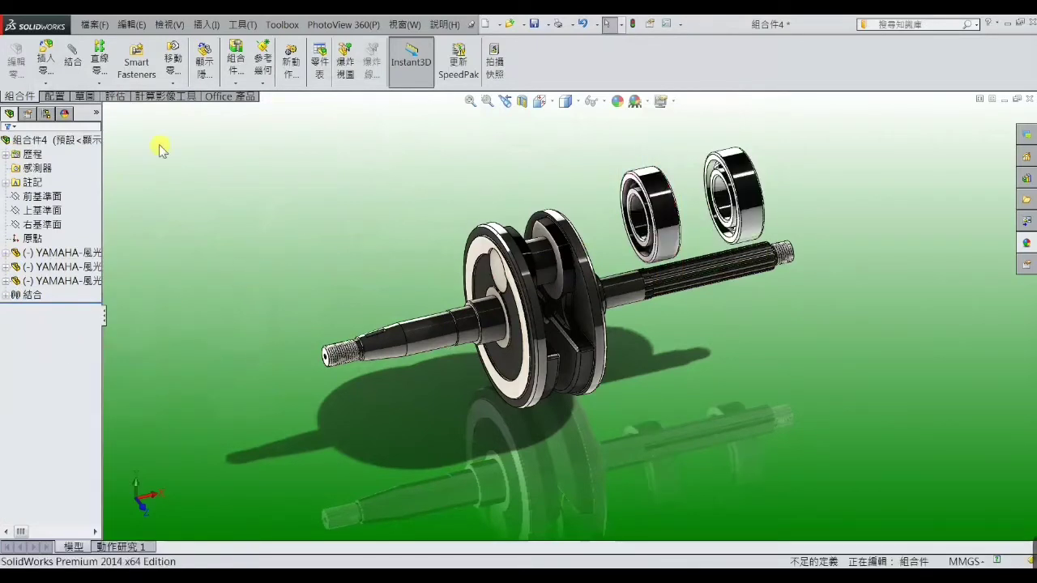
# Step: Mate the two bearings concentric with each other, and the left bearing concentric with the crankshaft
pyautogui.click(661, 195)
pyautogui.click(752, 194)
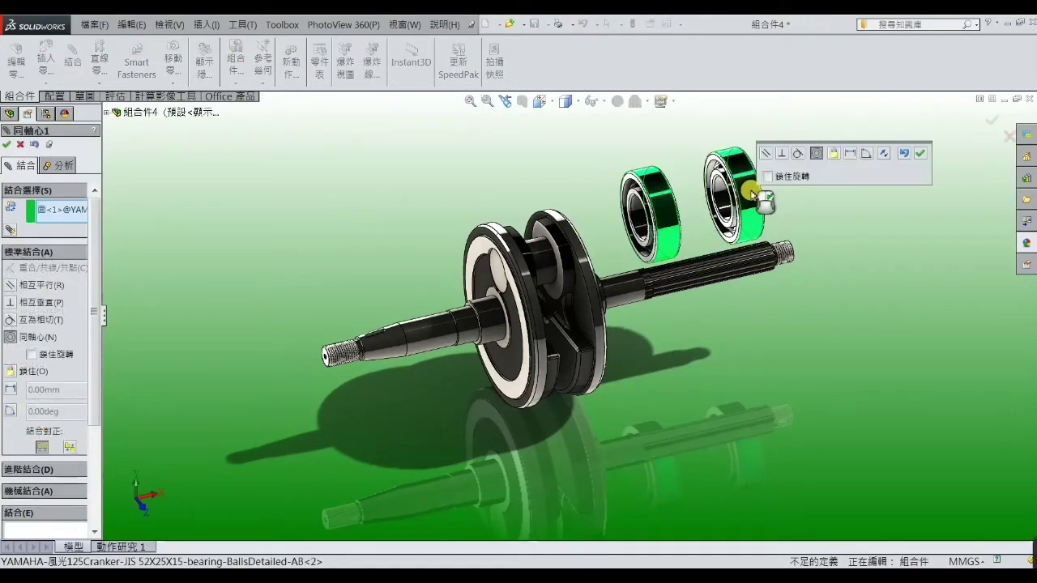
pyautogui.click(6, 145)
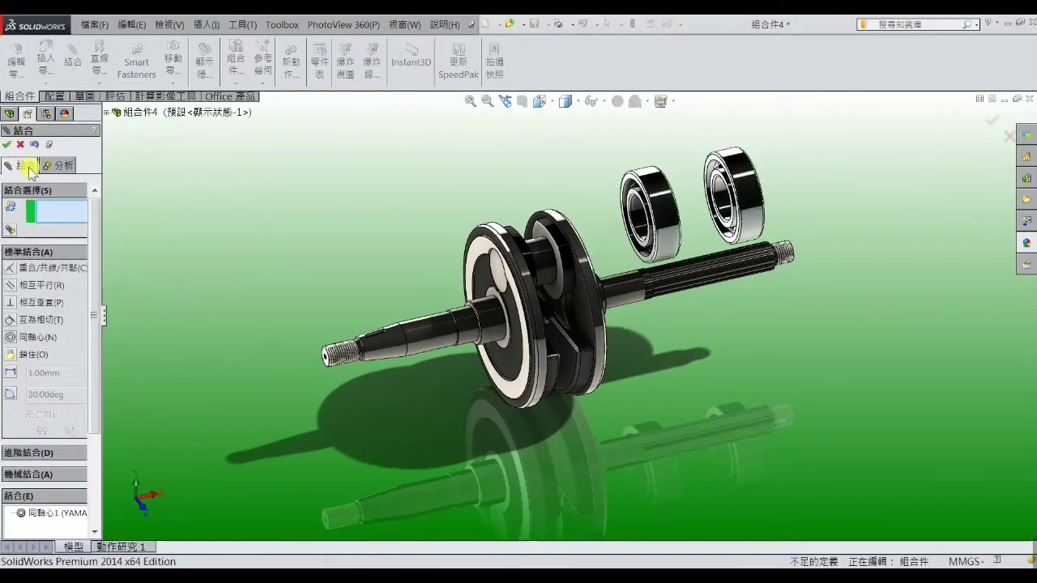
pyautogui.click(657, 188)
pyautogui.click(636, 290)
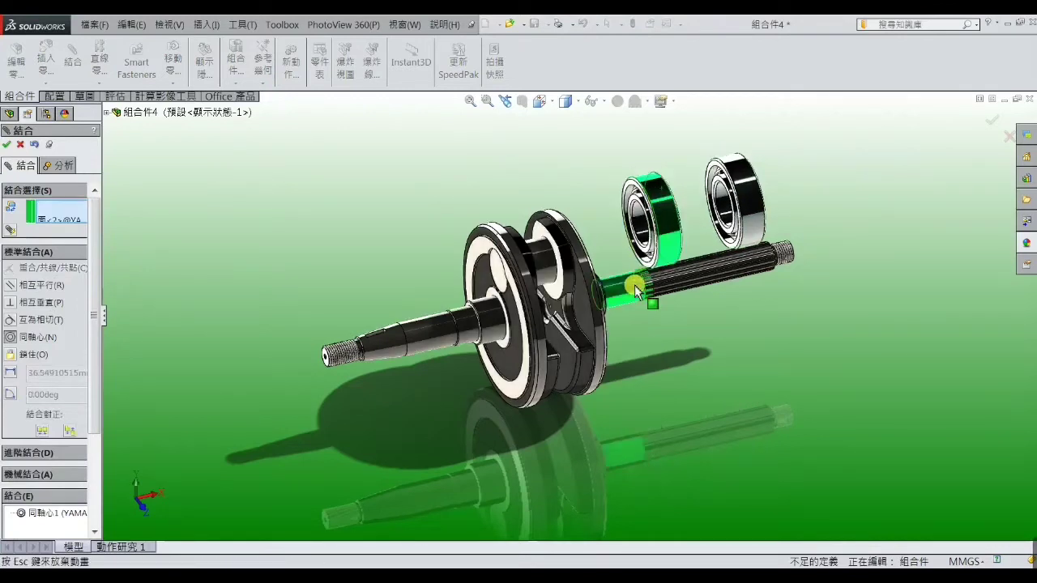
pyautogui.click(7, 145)
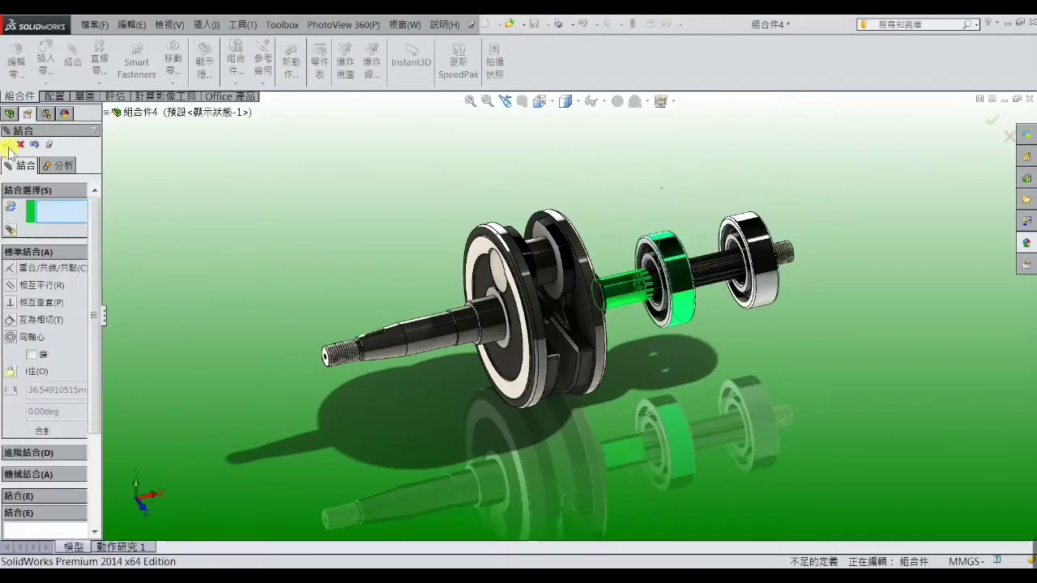
# Step: Mate the bearing's side face coincident with the crank hub face
pyautogui.click(491, 297)
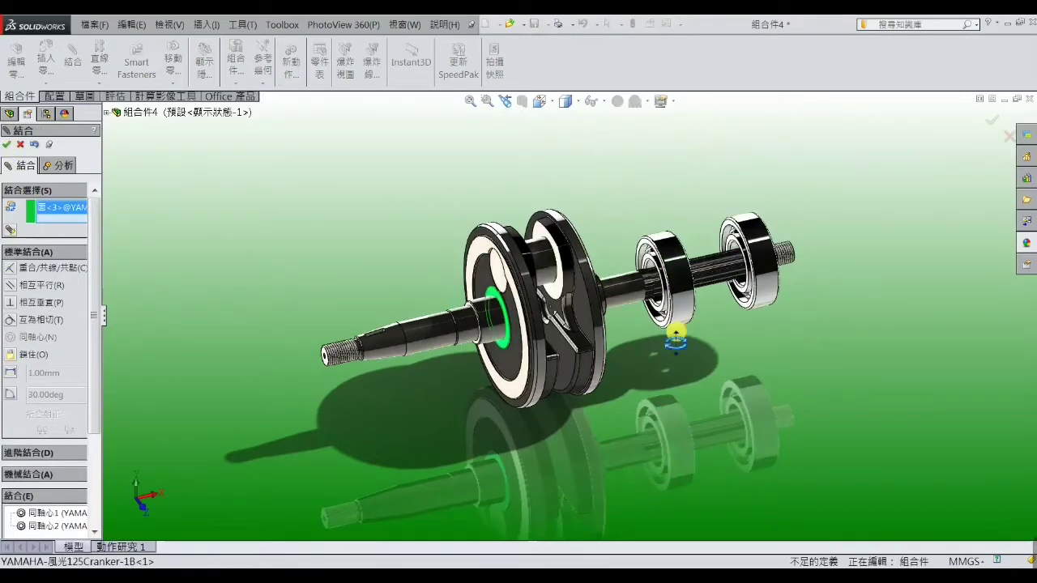
pyautogui.moveTo(672, 336); pyautogui.dragTo(625, 347, button='middle')
pyautogui.scroll(-4, 701, 333)
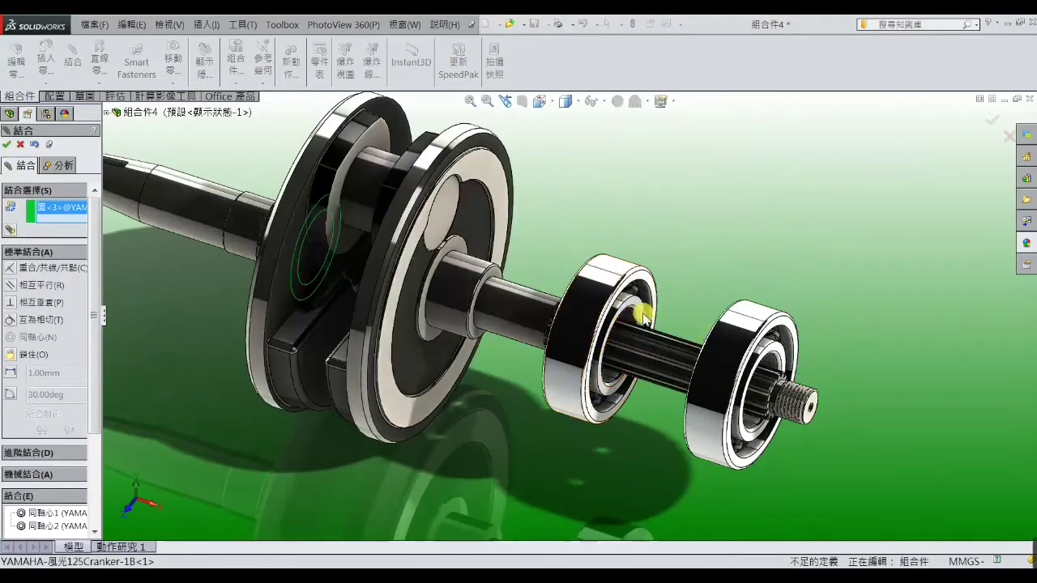
pyautogui.click(637, 311)
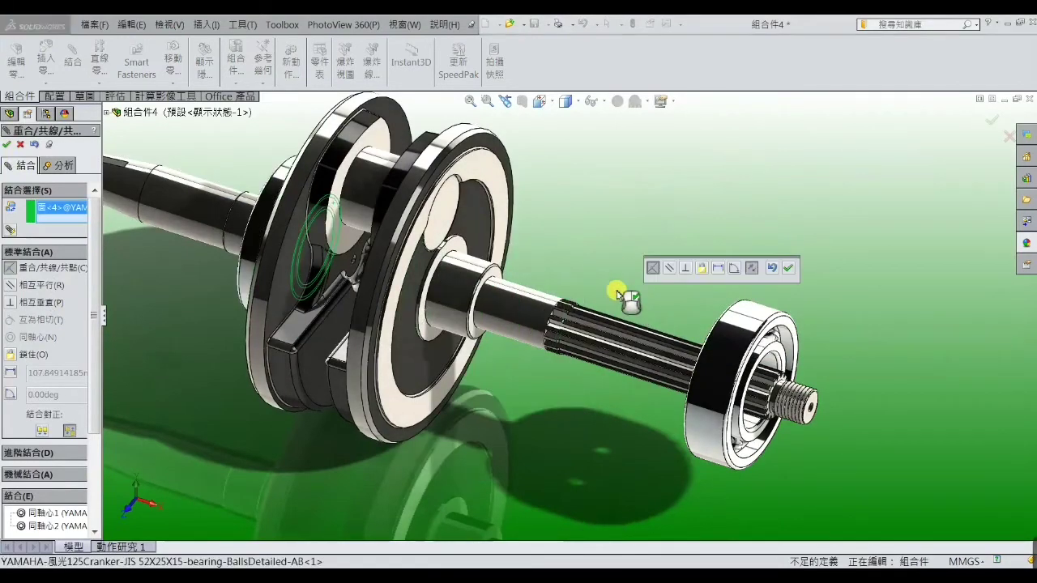
pyautogui.click(6, 144)
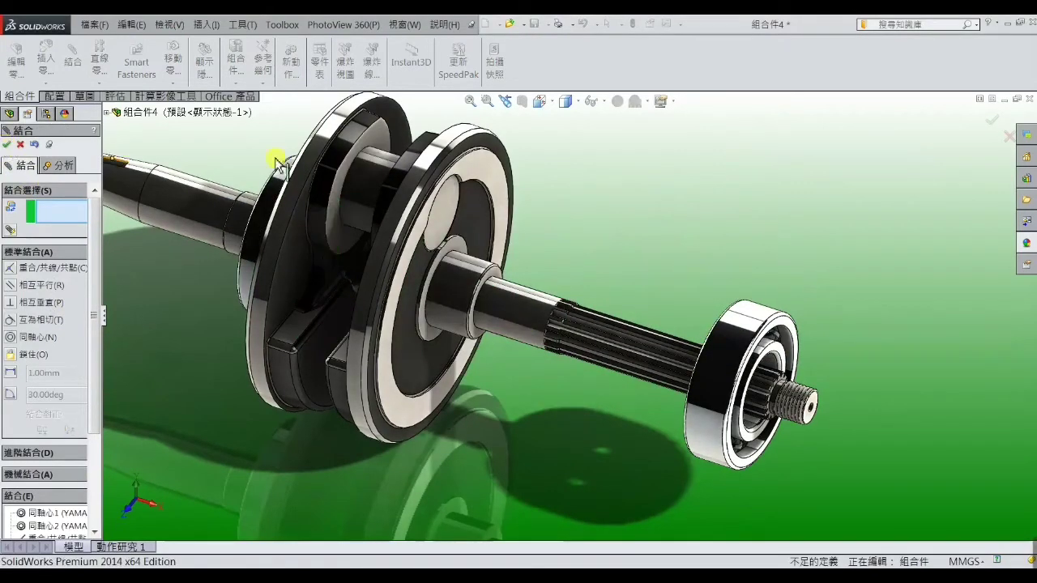
# Step: From the other side, seat the other bearing face against its hub face
pyautogui.click(458, 247)
pyautogui.moveTo(608, 268); pyautogui.dragTo(674, 231, button='middle')
pyautogui.click(695, 258)
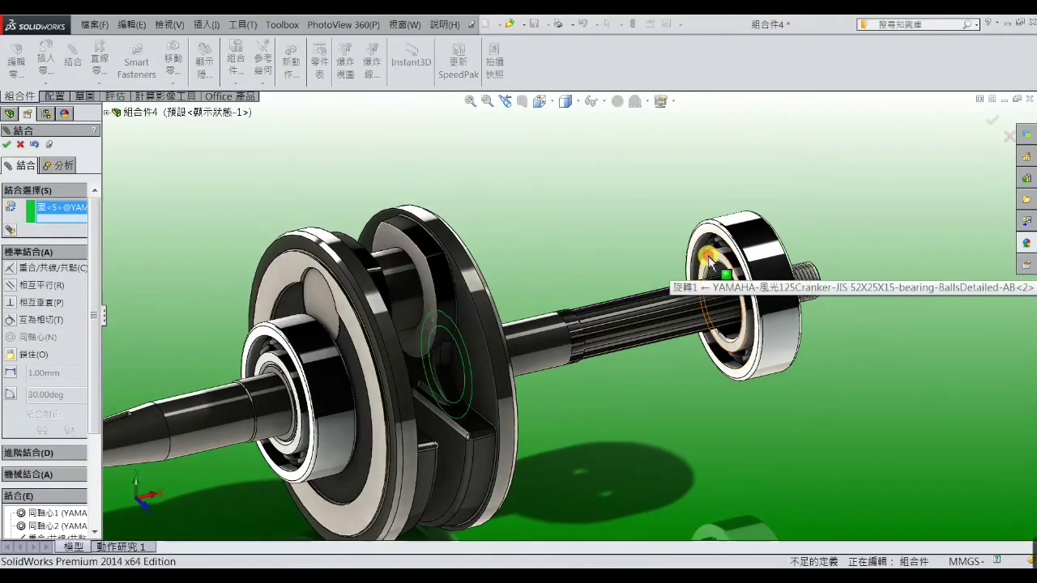
pyautogui.click(6, 145)
# Step: Zoom out to the shaft's left end and expand the second YAMAHA component's features
pyautogui.scroll(3, 303, 202)
pyautogui.scroll(2, 286, 255)
pyautogui.moveTo(287, 254)
pyautogui.mouseDown(button='middle')
pyautogui.moveTo(317, 262)
pyautogui.moveTo(260, 252)
pyautogui.mouseUp(button='middle')
pyautogui.click(7, 145)
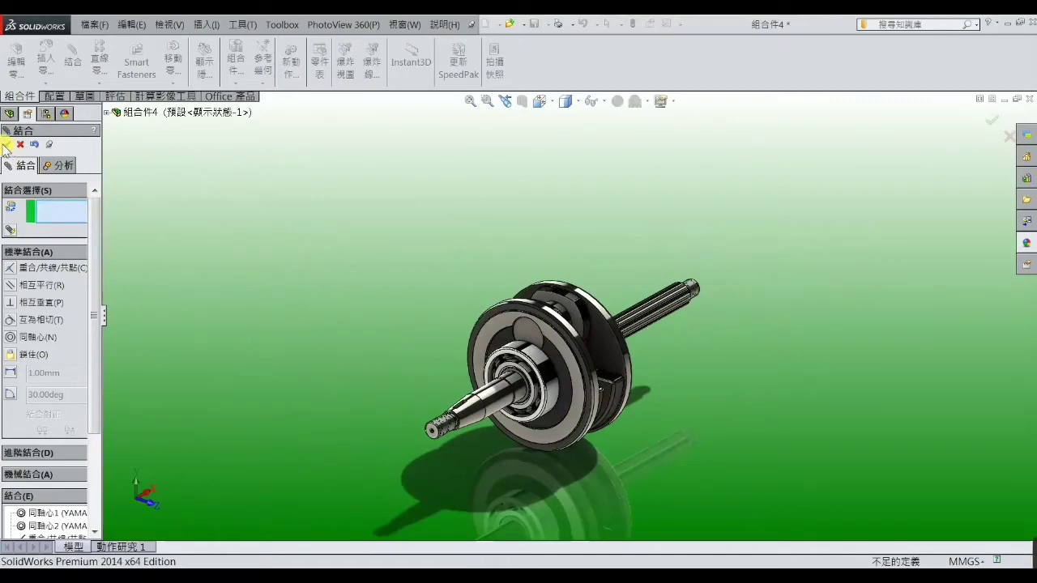
pyautogui.click(7, 268)
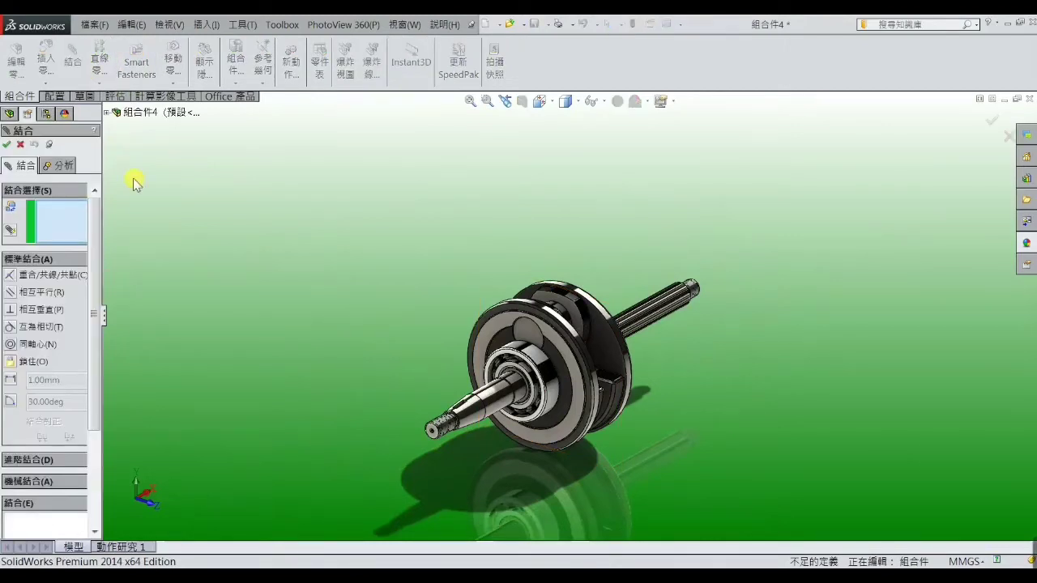
# Step: Make the two bearings' Front Planes coincident with each other
pyautogui.click(114, 112)
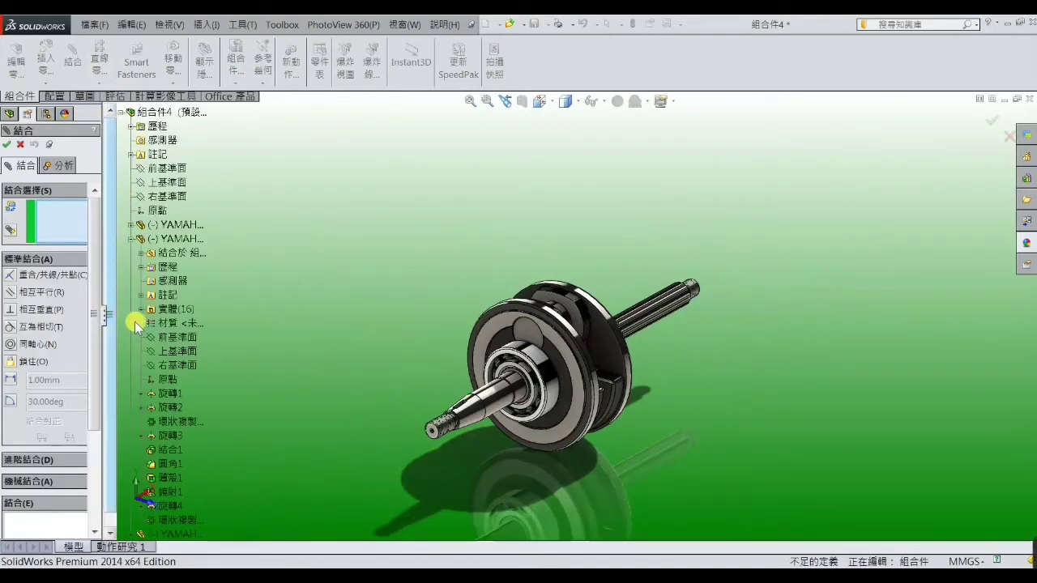
pyautogui.click(177, 337)
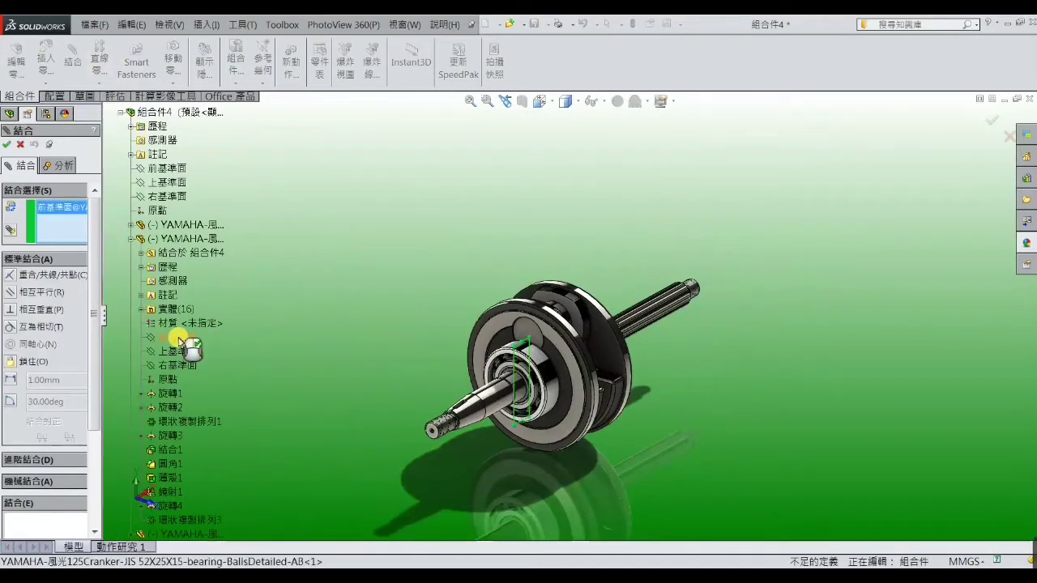
pyautogui.click(132, 241)
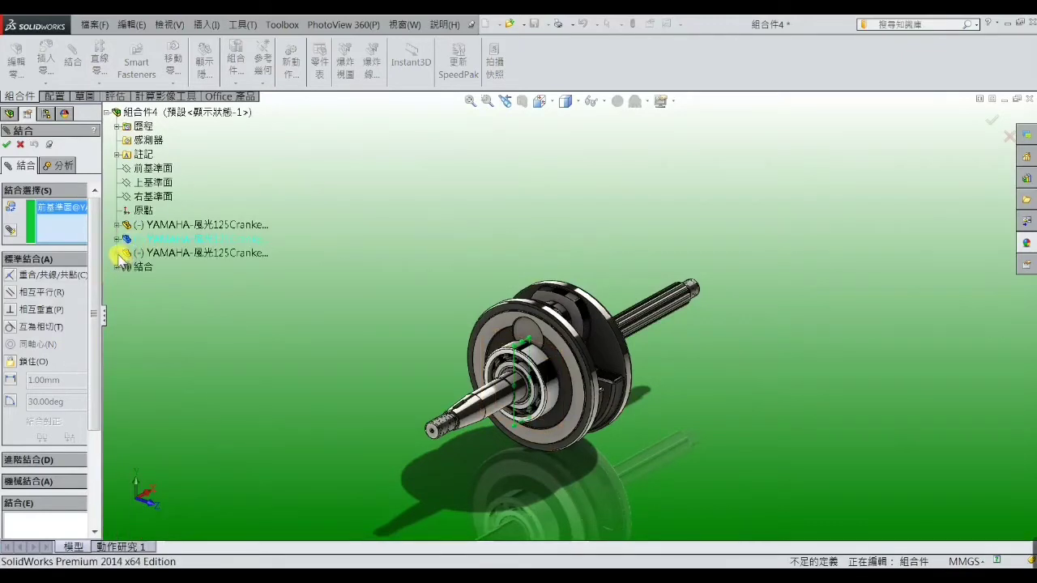
pyautogui.click(119, 255)
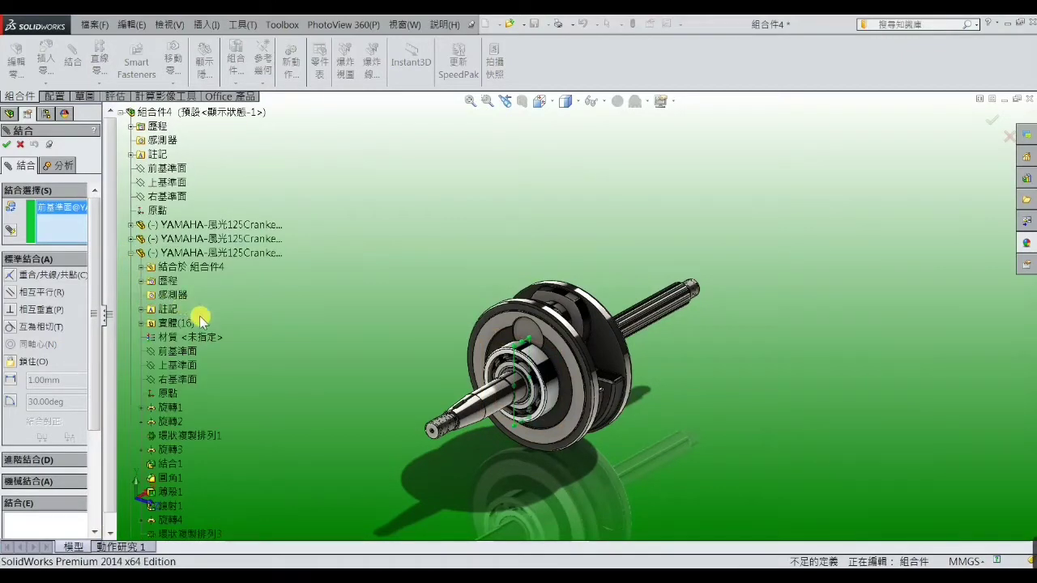
pyautogui.click(183, 352)
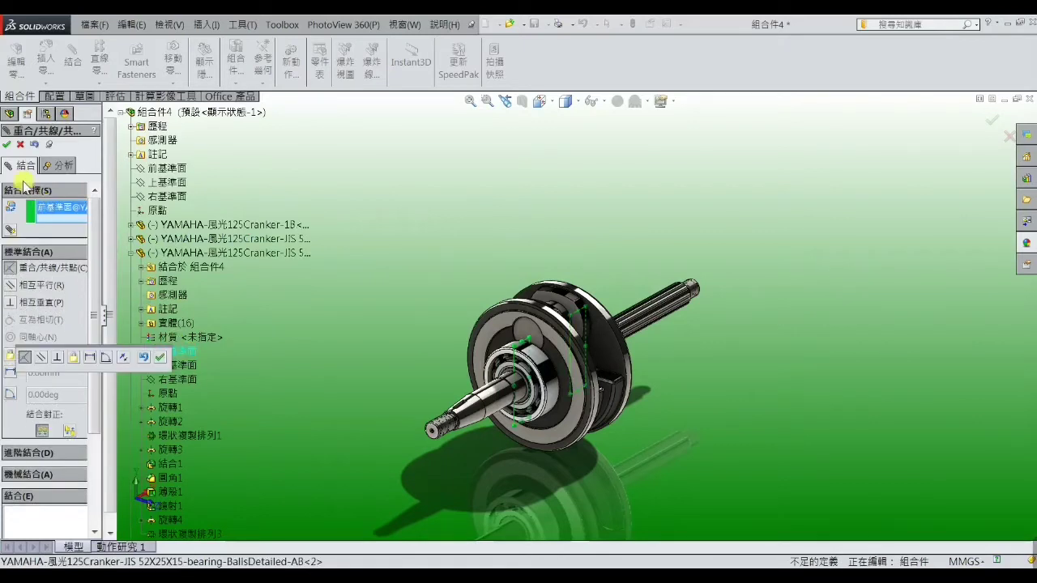
pyautogui.click(7, 145)
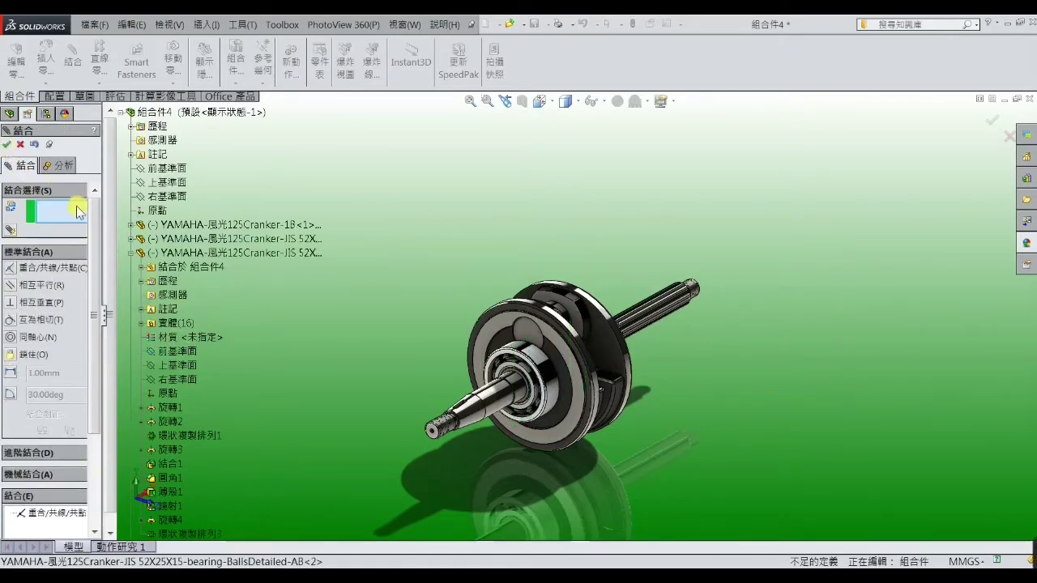
# Step: Make the bearing's Front Plane coincident with the crankshaft's Front Plane and close Mate
pyautogui.click(132, 242)
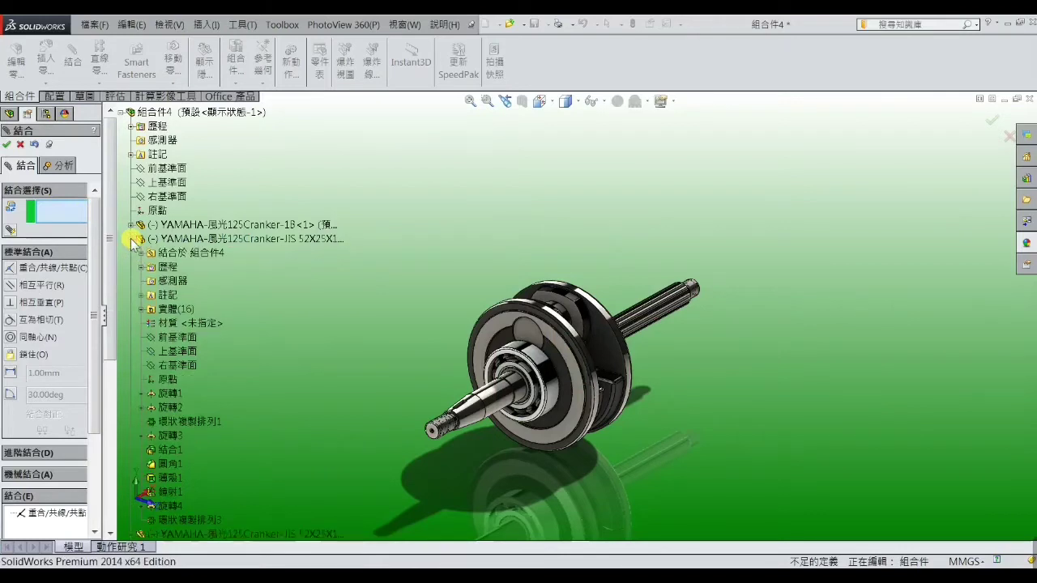
pyautogui.click(192, 341)
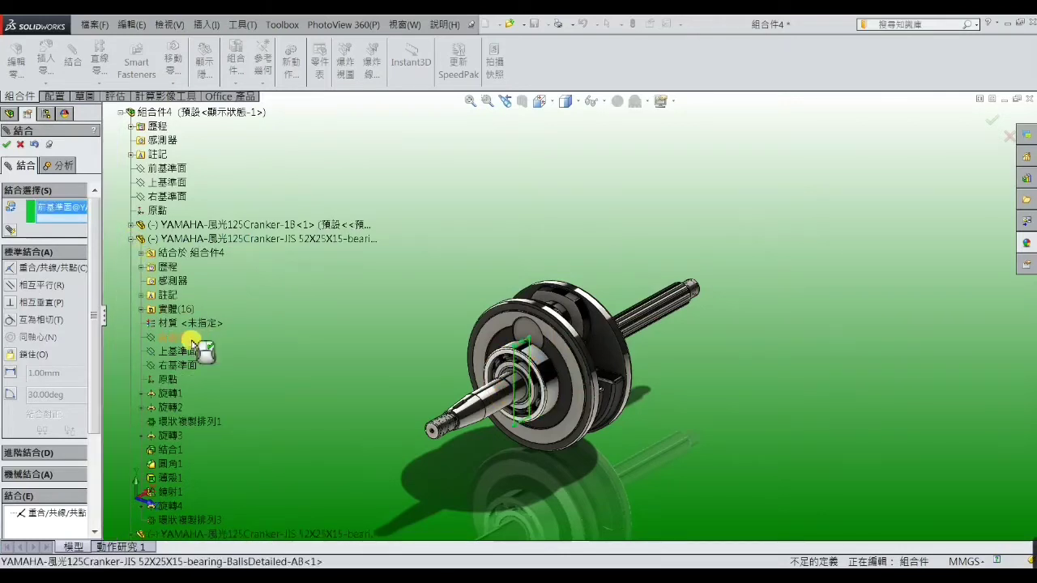
pyautogui.click(132, 225)
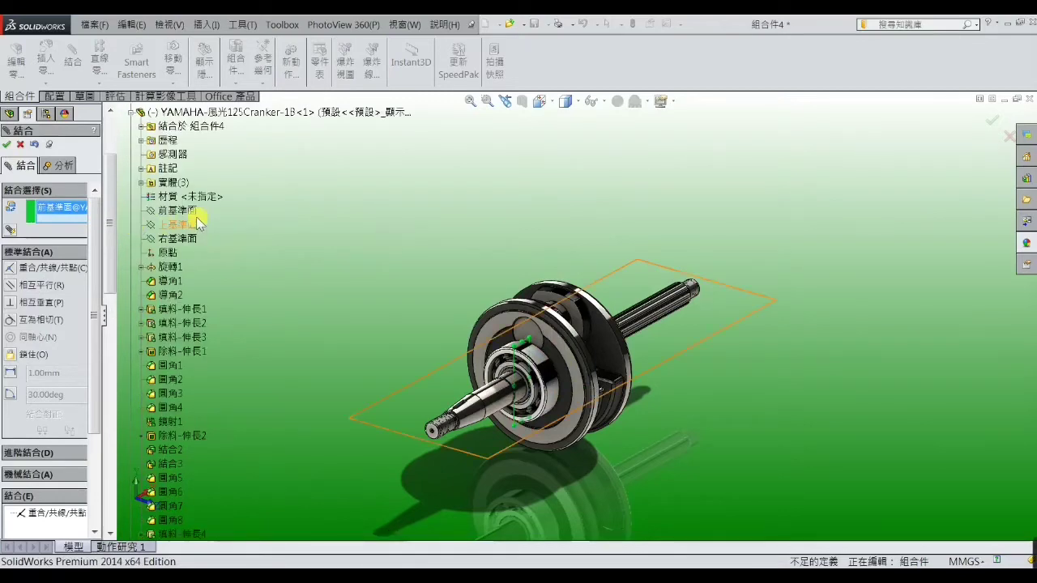
pyautogui.click(183, 212)
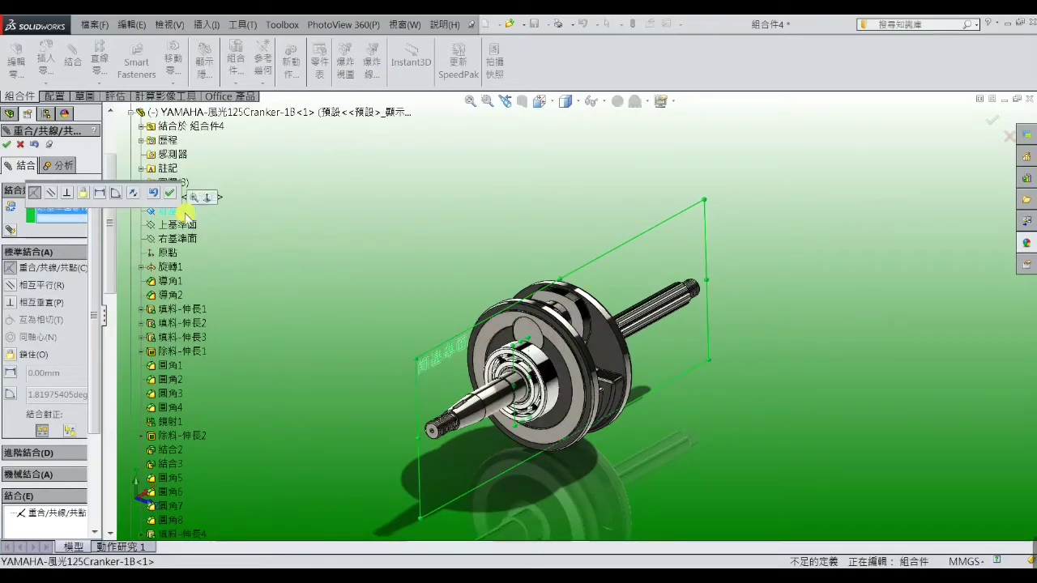
pyautogui.click(8, 145)
pyautogui.click(8, 145)
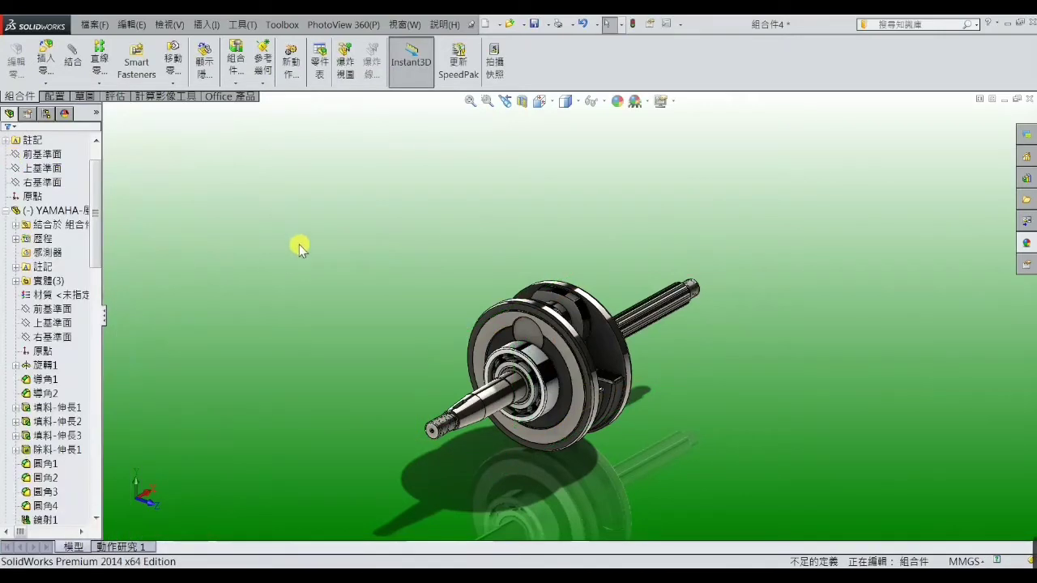
# Step: Drag the flywheel face to spin the crankshaft and confirm it turns freely
pyautogui.scroll(-2, 527, 397)
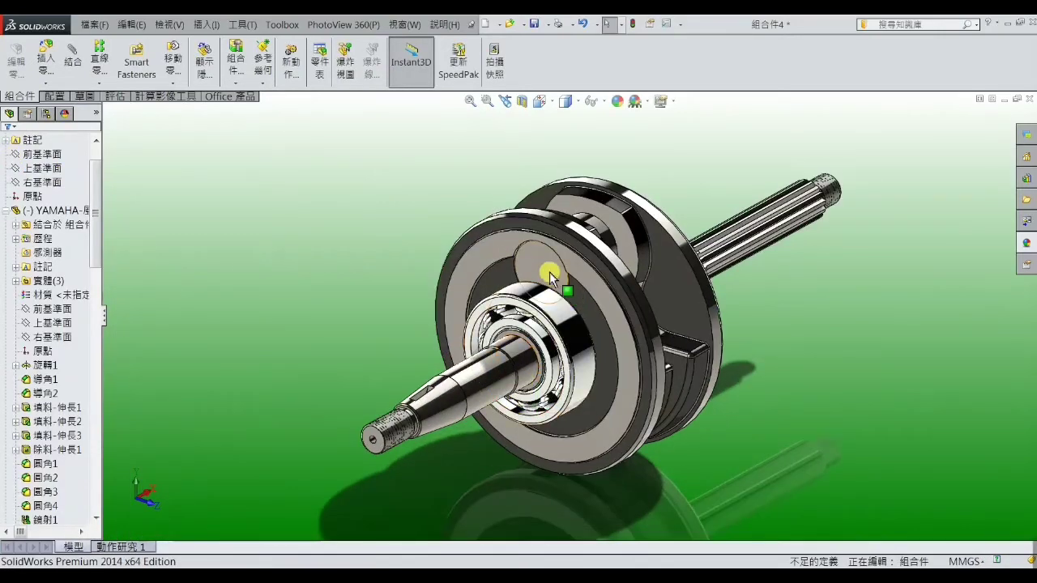
pyautogui.moveTo(550, 278)
pyautogui.mouseDown()
pyautogui.moveTo(607, 364)
pyautogui.moveTo(543, 424)
pyautogui.moveTo(475, 348)
pyautogui.moveTo(519, 280)
pyautogui.moveTo(552, 289)
pyautogui.mouseUp()
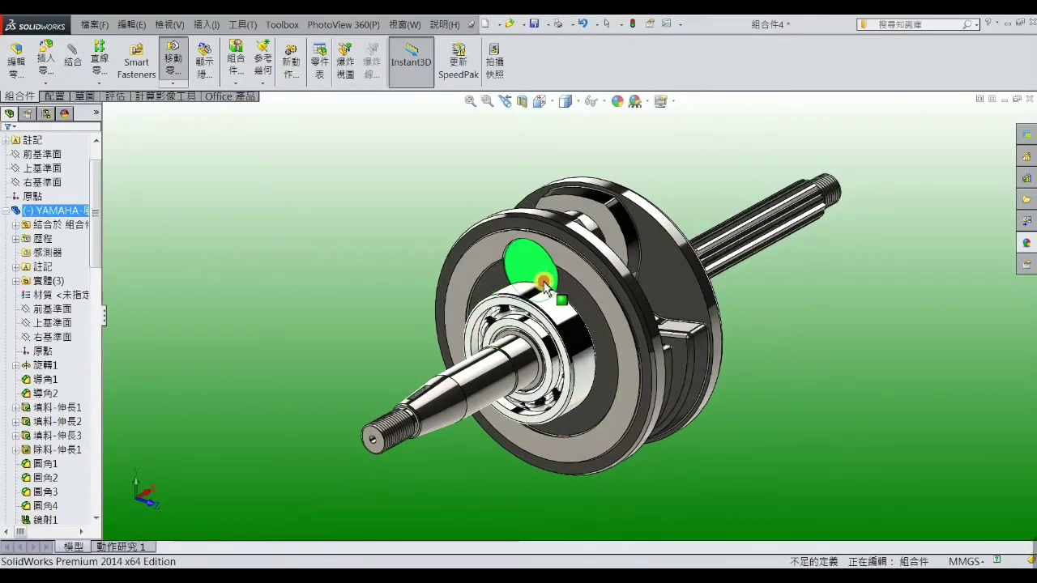
pyautogui.click(415, 263)
pyautogui.press('Escape')
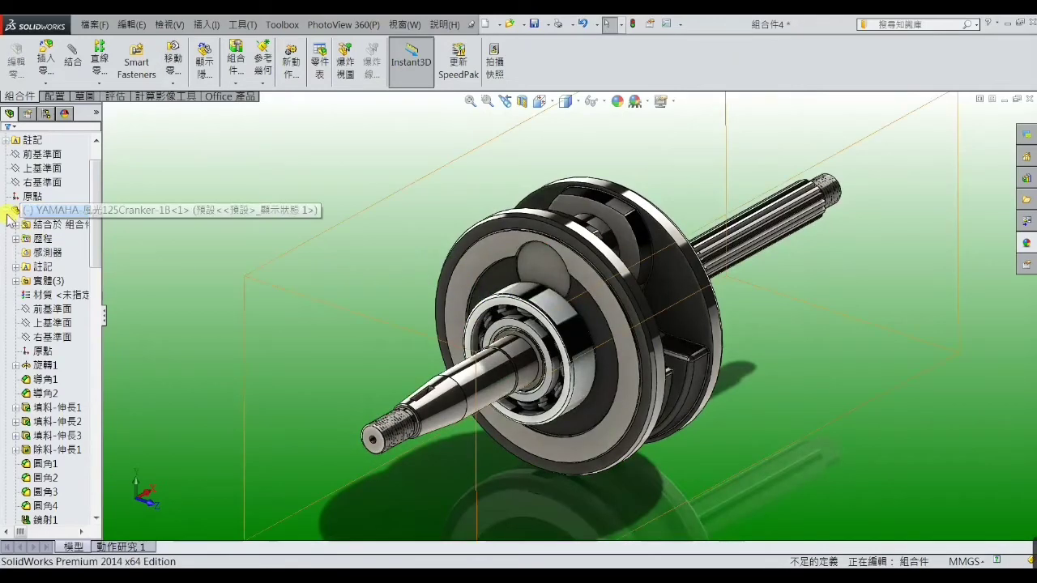
# Step: Collapse the three YAMAHA components in the tree and orbit the assembly view
pyautogui.click(6, 210)
pyautogui.click(7, 224)
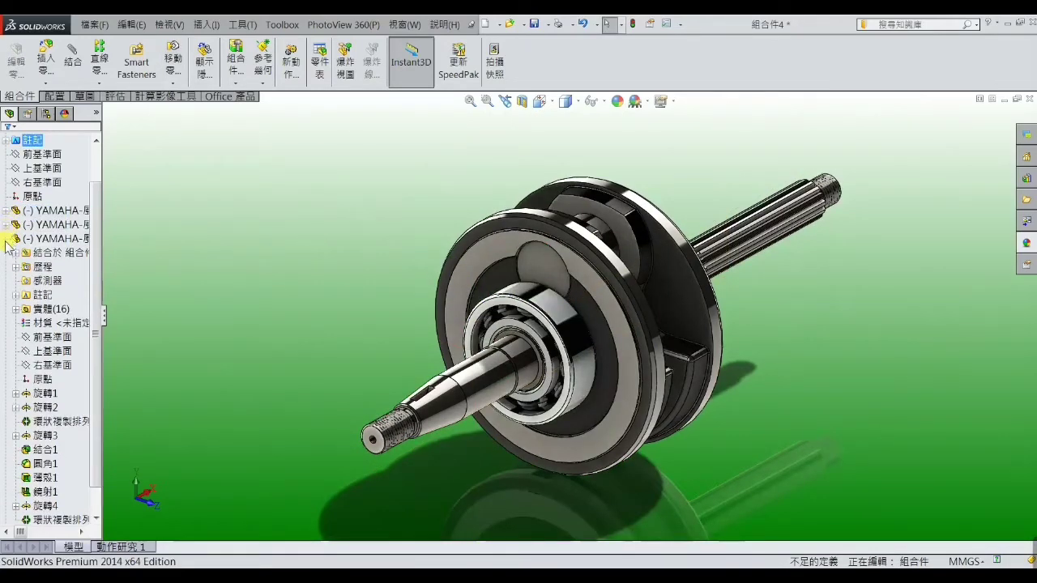
pyautogui.click(6, 238)
pyautogui.scroll(3, 394, 243)
pyautogui.moveTo(394, 243); pyautogui.dragTo(363, 241, button='middle')
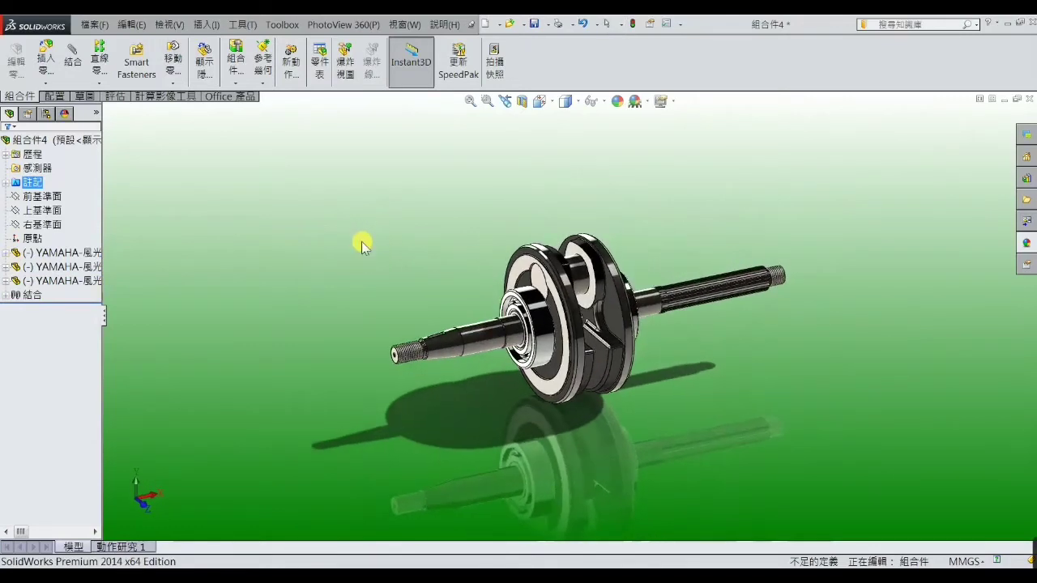
# Step: Insert the Chain wheel DIN 8187 part and place it beside the crankshaft
pyautogui.click(206, 25)
pyautogui.moveTo(243, 45)
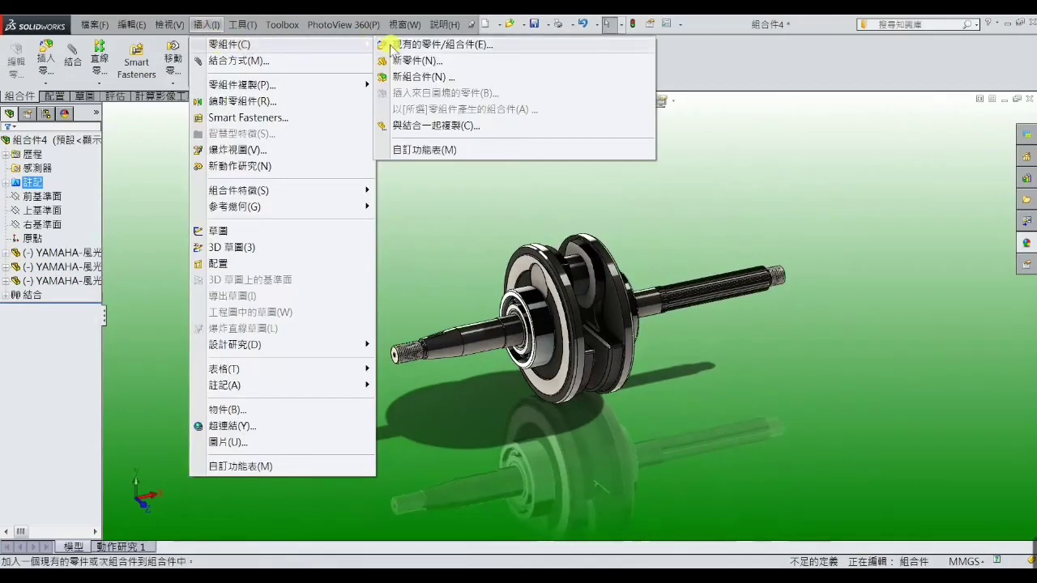
pyautogui.click(425, 46)
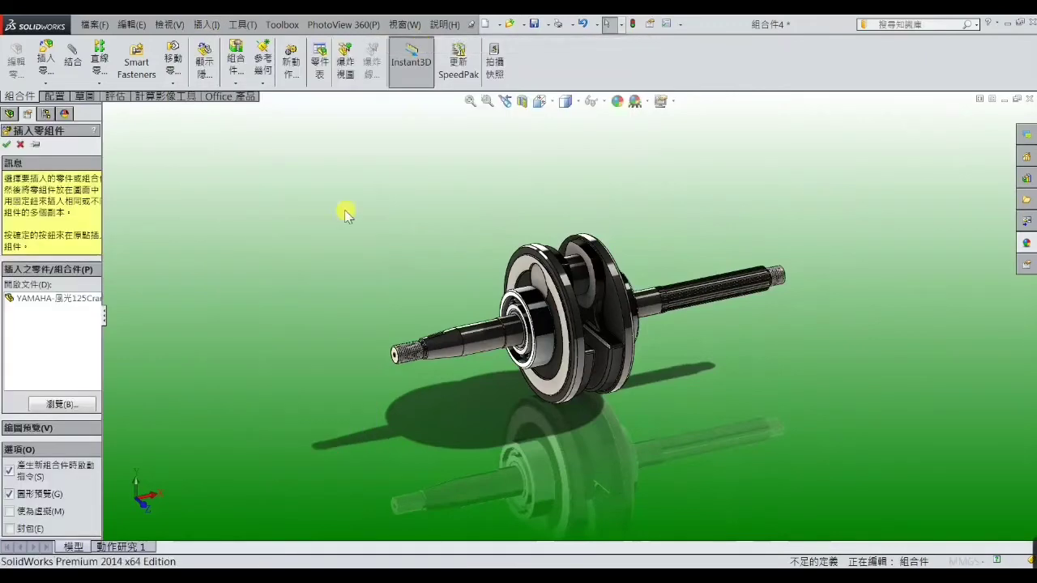
pyautogui.click(81, 410)
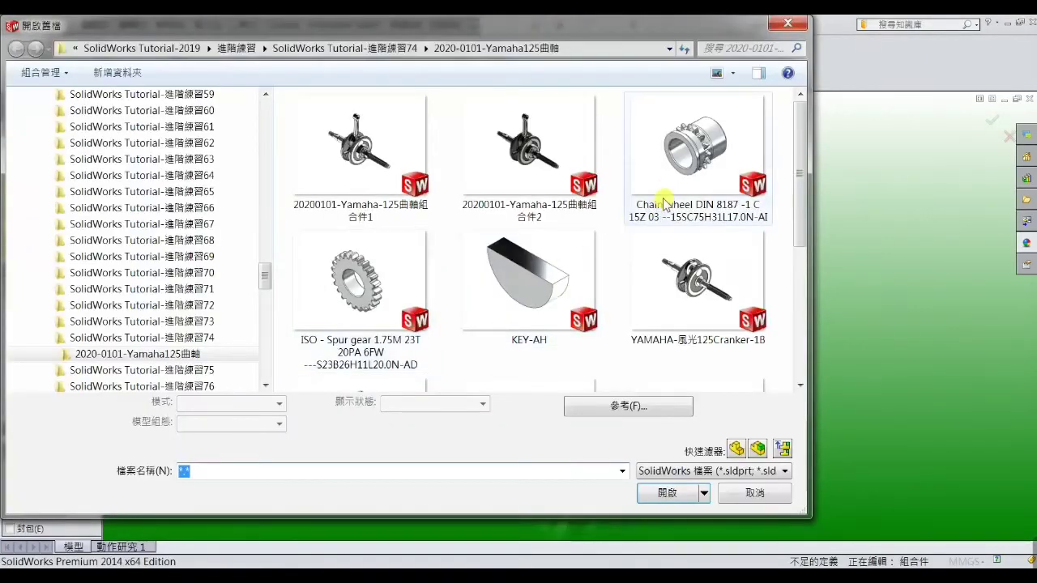
pyautogui.doubleClick(663, 202)
pyautogui.click(685, 242)
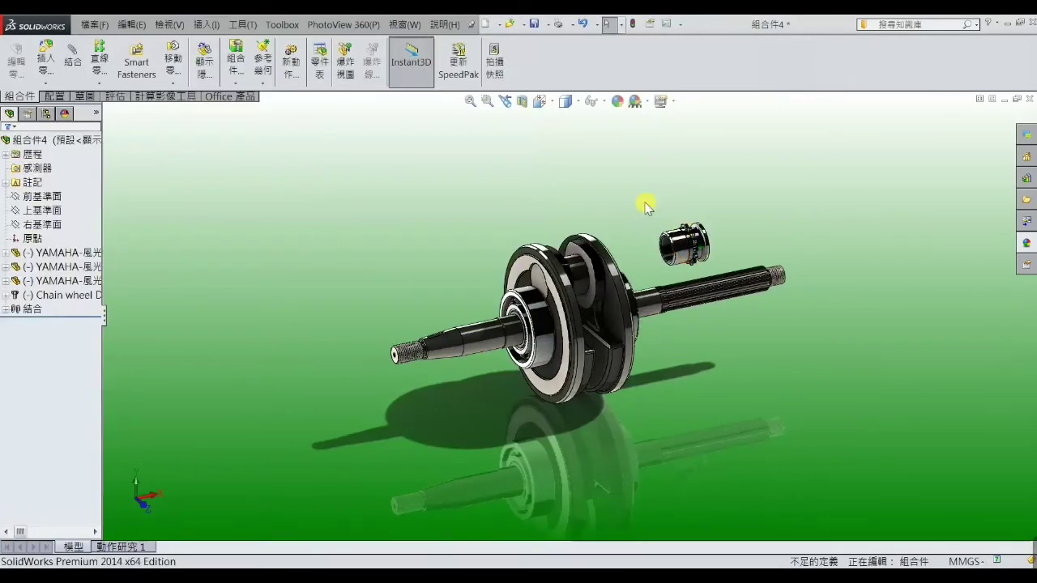
pyautogui.click(73, 61)
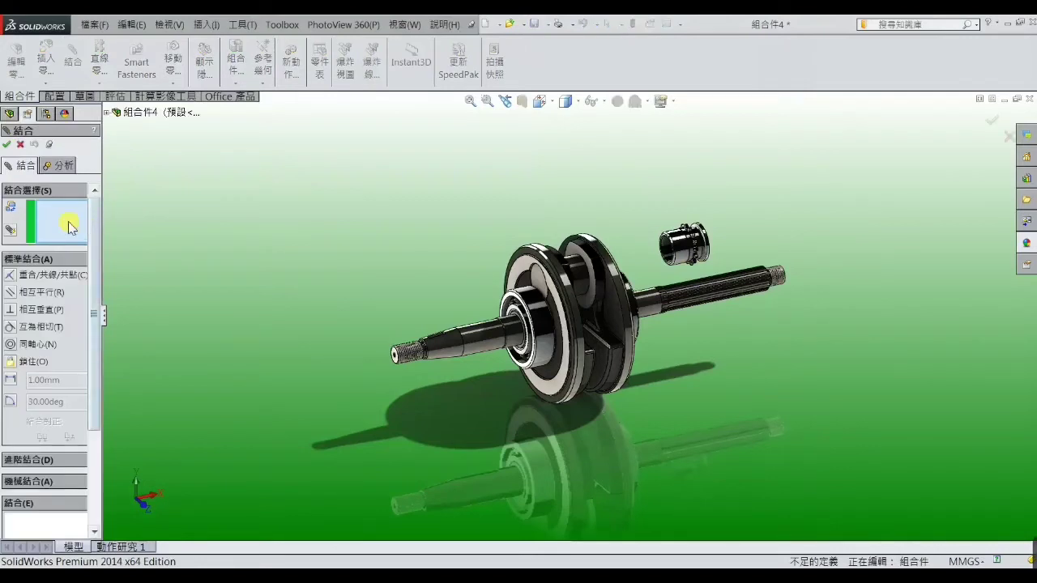
# Step: Mate the chain wheel's bore concentric with the shaft, with its alignment flipped
pyautogui.click(682, 248)
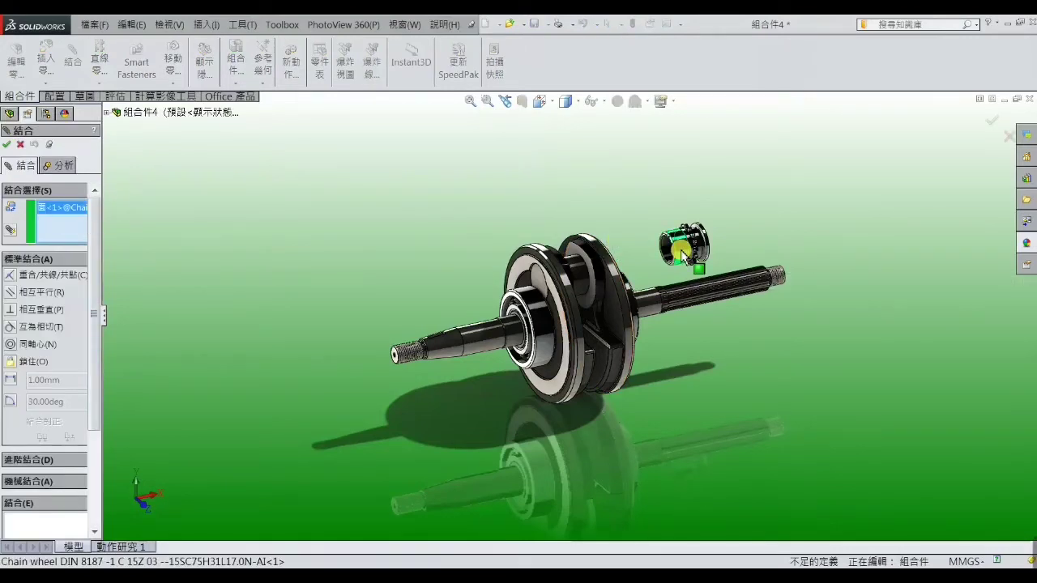
pyautogui.click(650, 298)
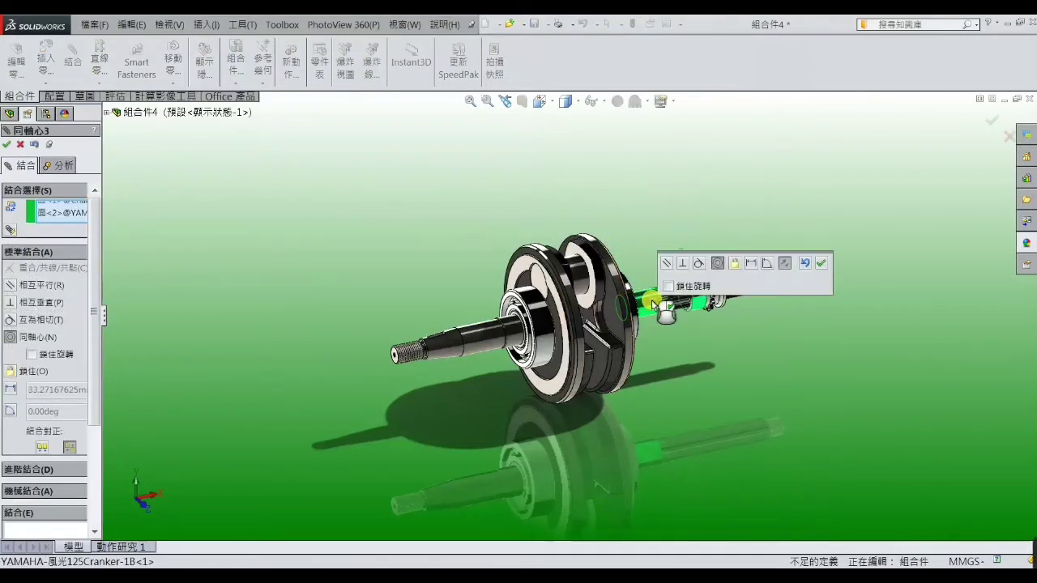
pyautogui.click(41, 446)
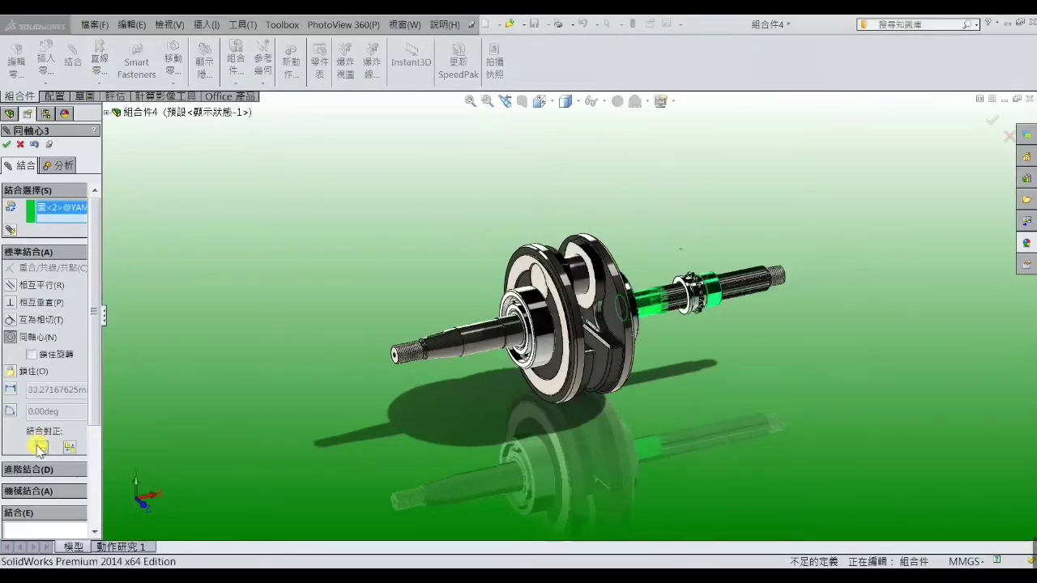
pyautogui.click(7, 146)
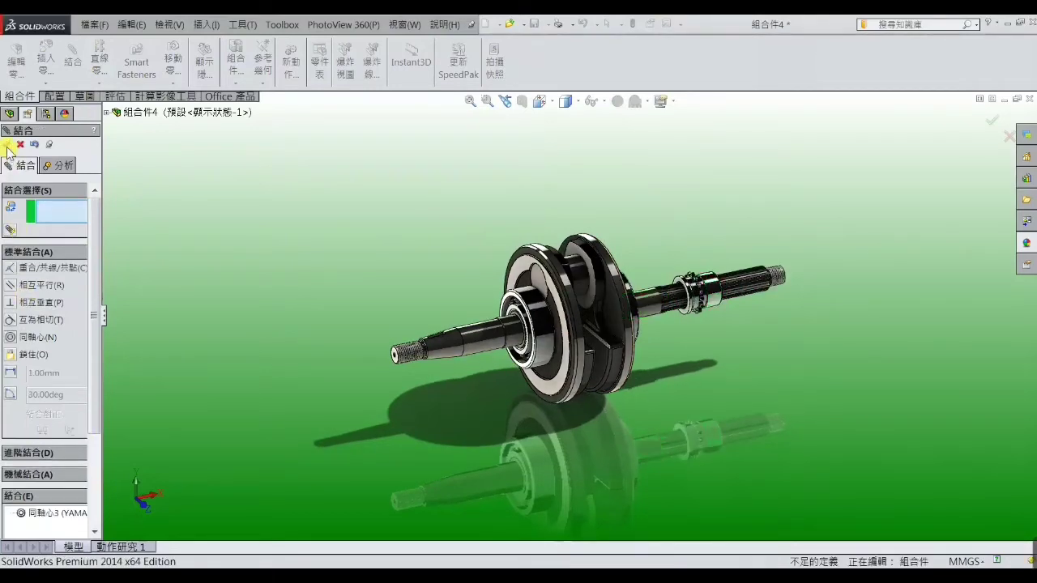
# Step: Seat the chain wheel's side face coincident against the shaft face
pyautogui.scroll(-5, 682, 271)
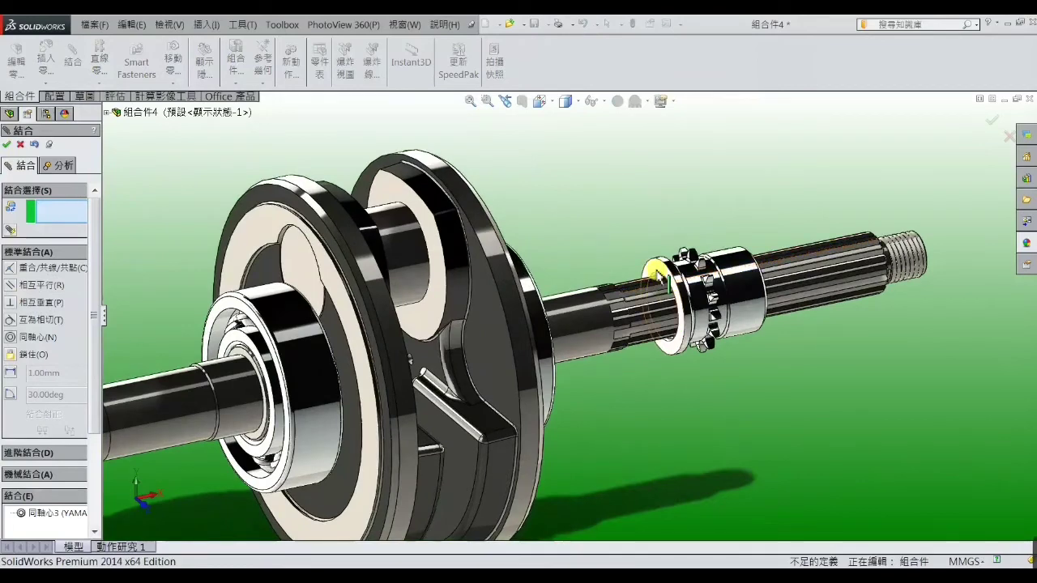
pyautogui.click(658, 285)
pyautogui.moveTo(738, 396); pyautogui.dragTo(655, 397, button='middle')
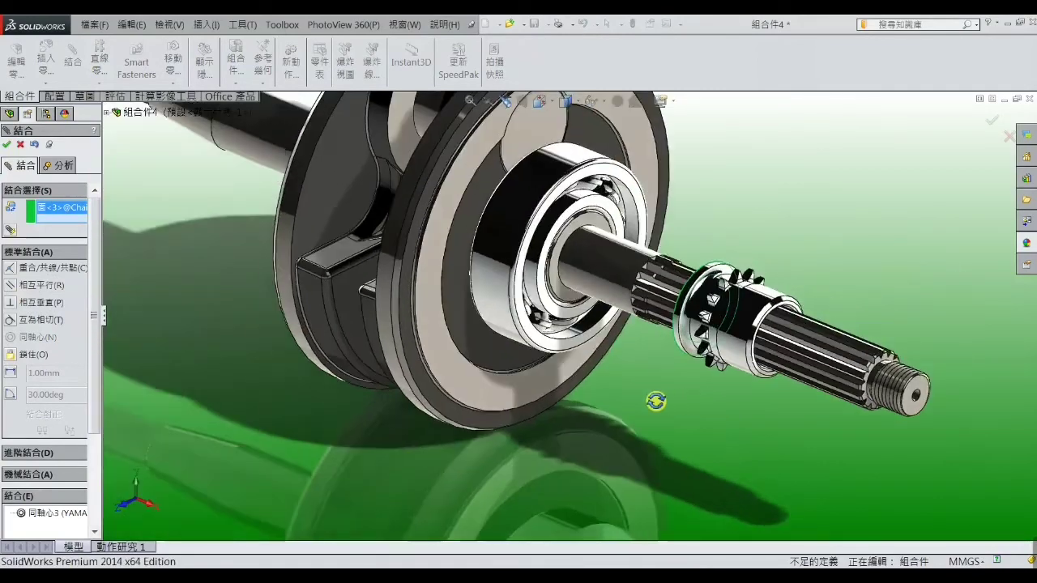
pyautogui.click(599, 230)
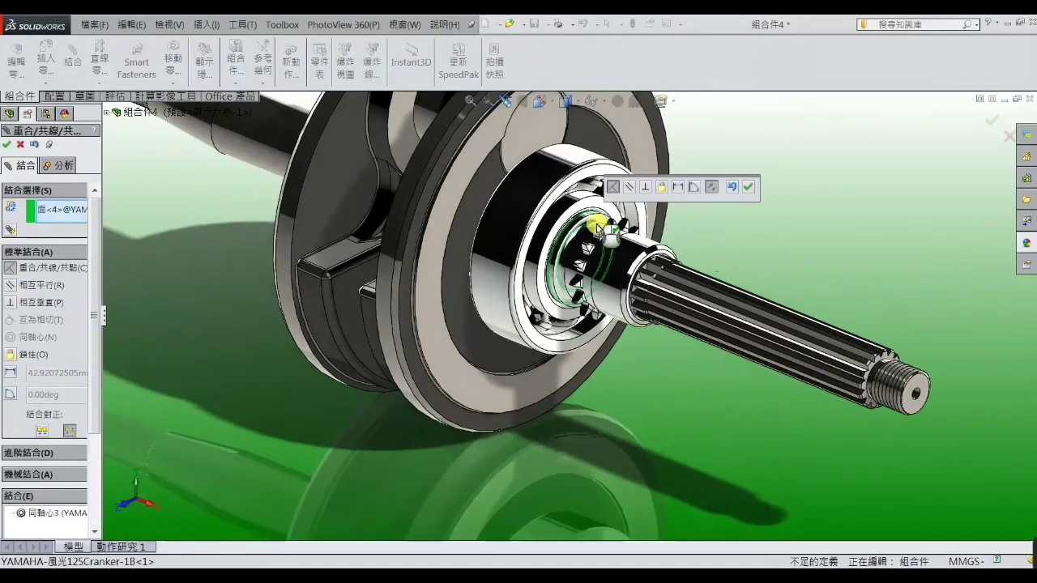
pyautogui.click(6, 145)
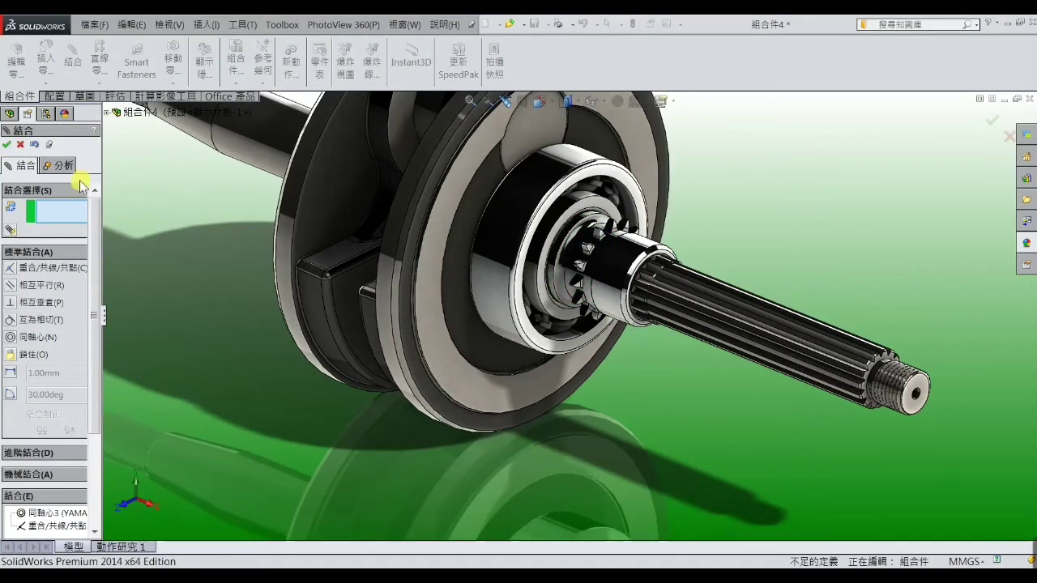
pyautogui.click(107, 114)
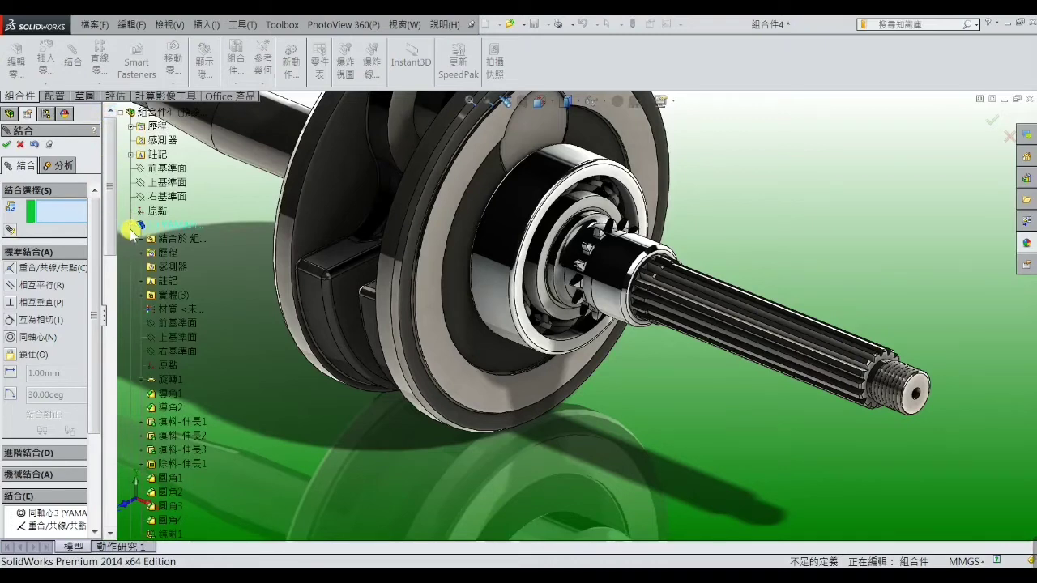
# Step: Make the crankshaft's 前基準面 coincident with the chain wheel's Plane1, close Mate, and zoom to fit
pyautogui.click(175, 324)
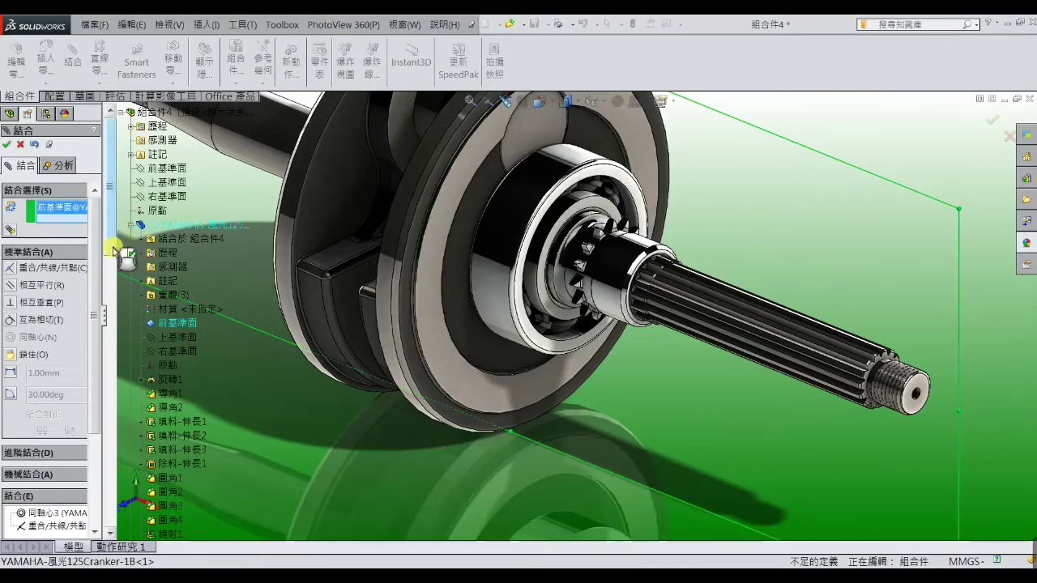
pyautogui.moveTo(114, 243)
pyautogui.mouseDown()
pyautogui.moveTo(115, 474)
pyautogui.moveTo(118, 512)
pyautogui.moveTo(137, 531)
pyautogui.mouseUp()
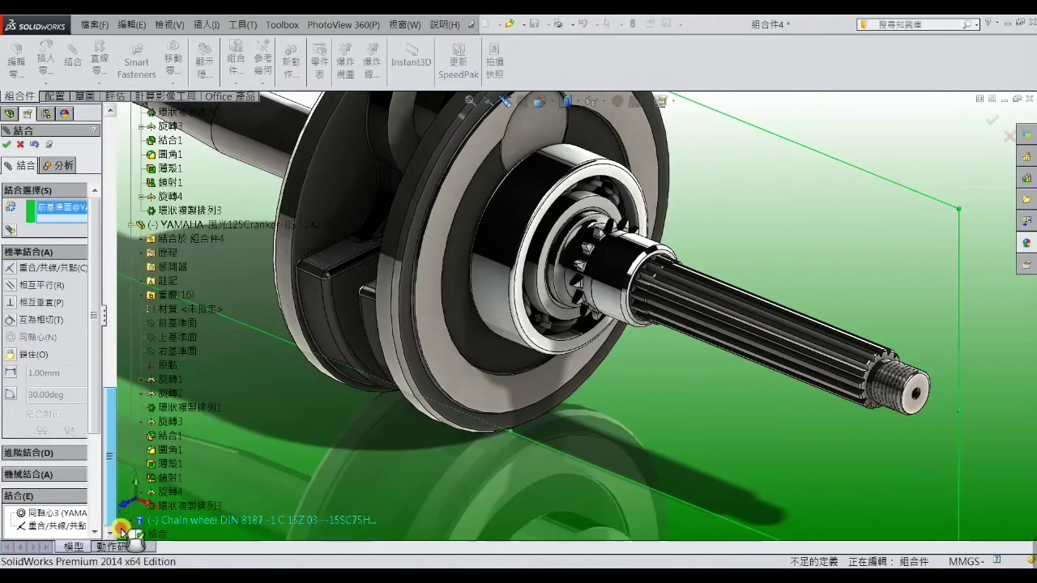
pyautogui.click(132, 522)
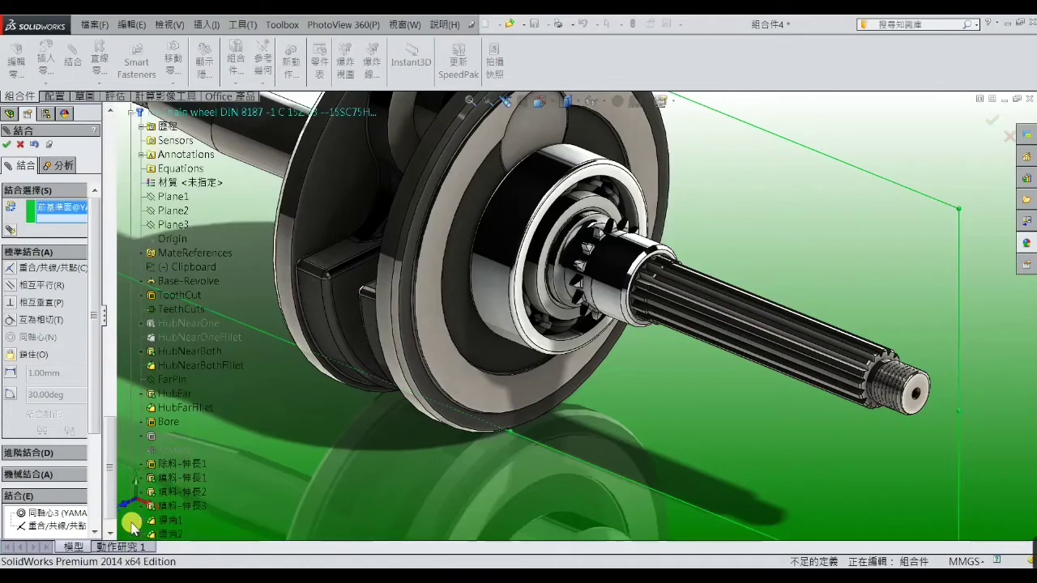
pyautogui.click(173, 198)
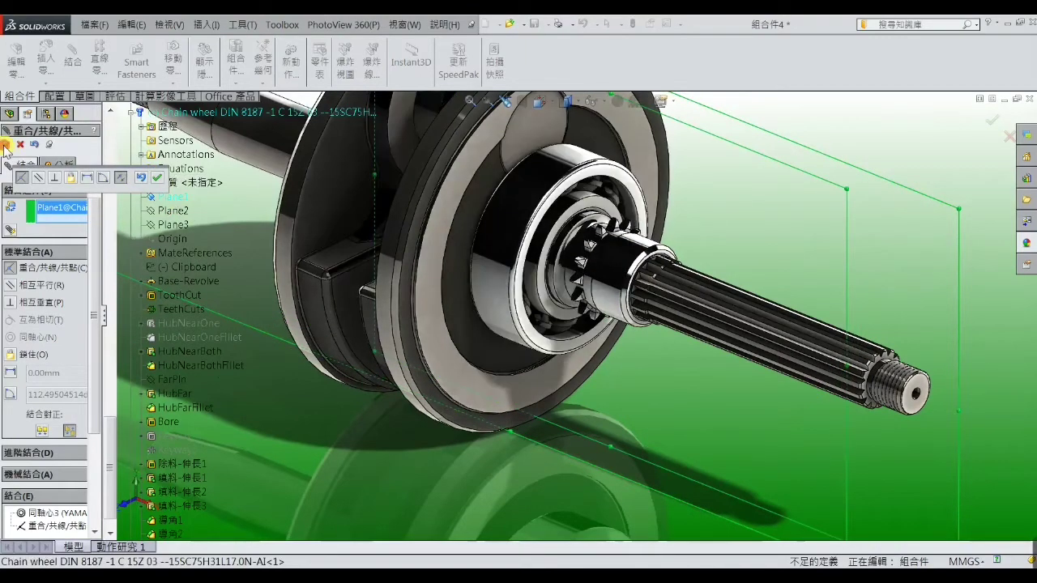
pyautogui.click(5, 145)
pyautogui.click(5, 145)
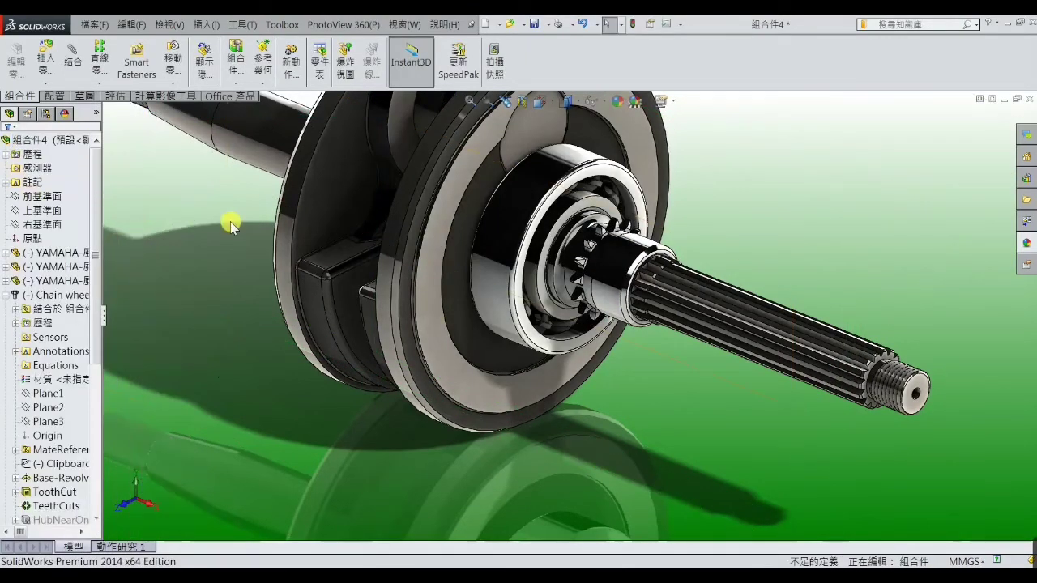
pyautogui.press('f')
pyautogui.moveTo(281, 251)
pyautogui.mouseDown(button='middle')
pyautogui.moveTo(304, 273)
pyautogui.moveTo(378, 271)
pyautogui.moveTo(377, 294)
pyautogui.moveTo(377, 284)
pyautogui.mouseUp(button='middle')
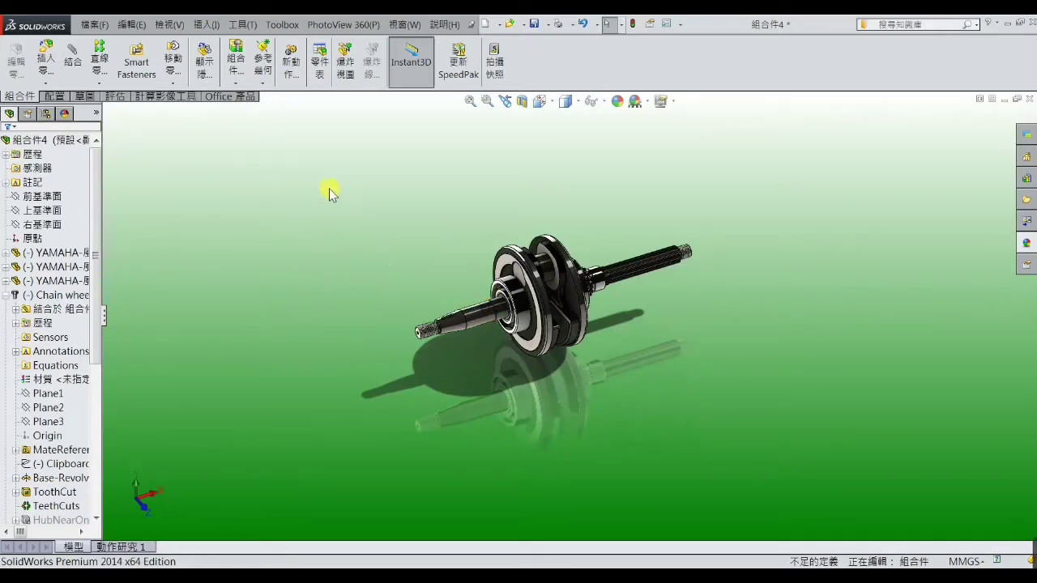
# Step: Insert the washer part YAMAHA-風光125Cranker-AC and place it beside the crankshaft
pyautogui.click(203, 24)
pyautogui.moveTo(229, 44)
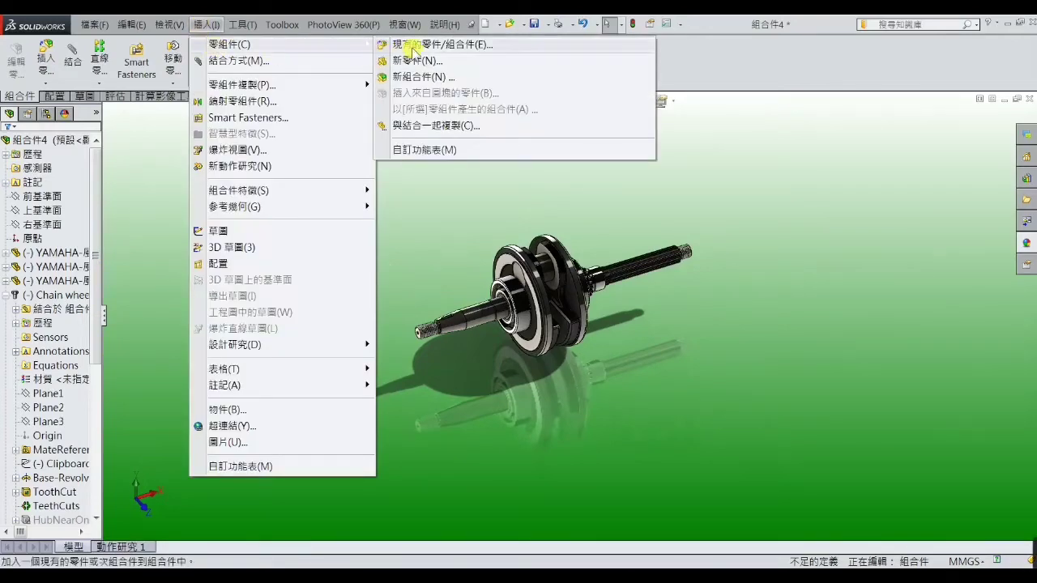
pyautogui.click(412, 45)
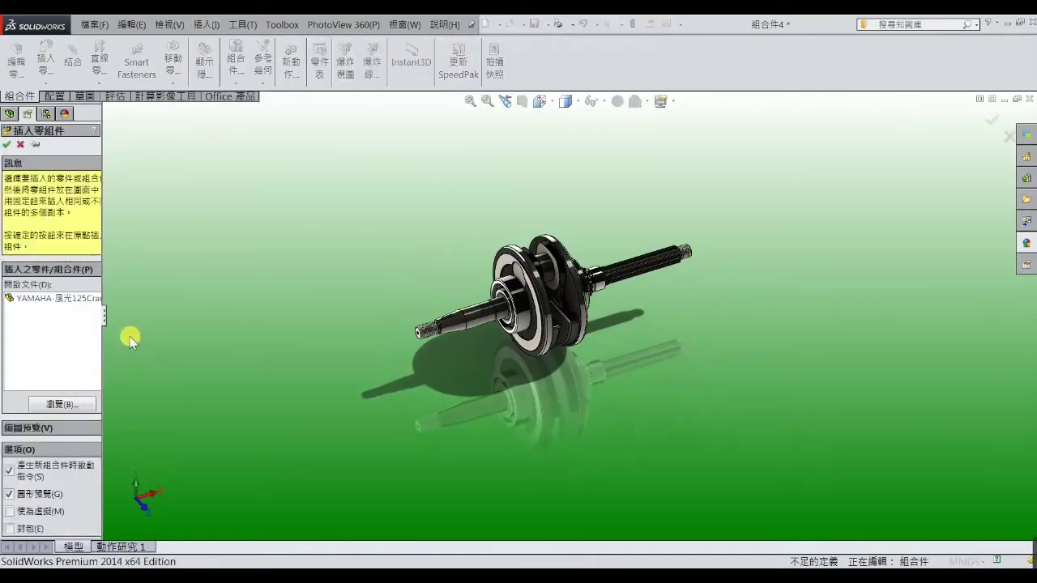
pyautogui.click(80, 405)
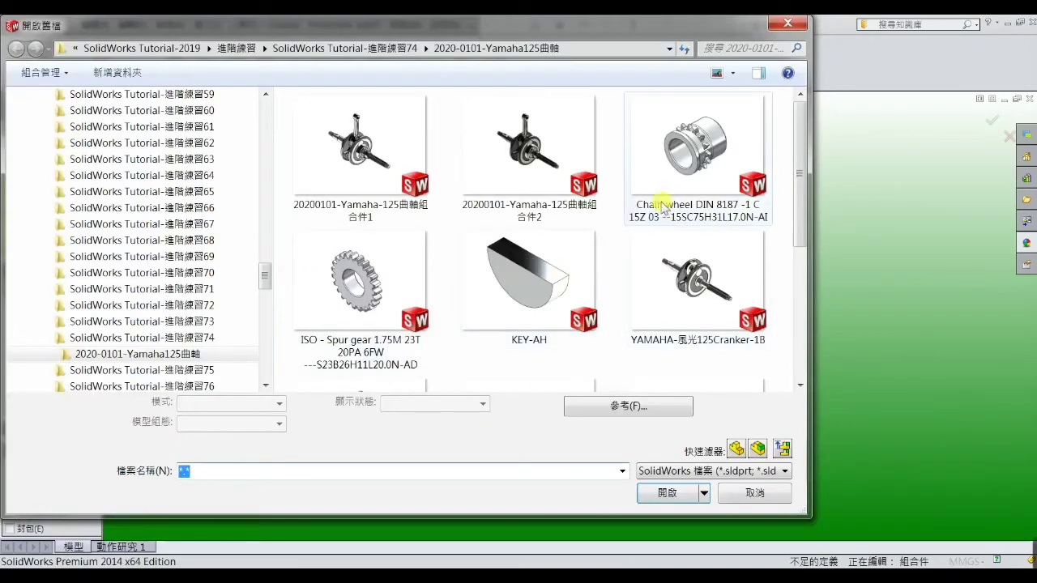
pyautogui.scroll(-2, 693, 174)
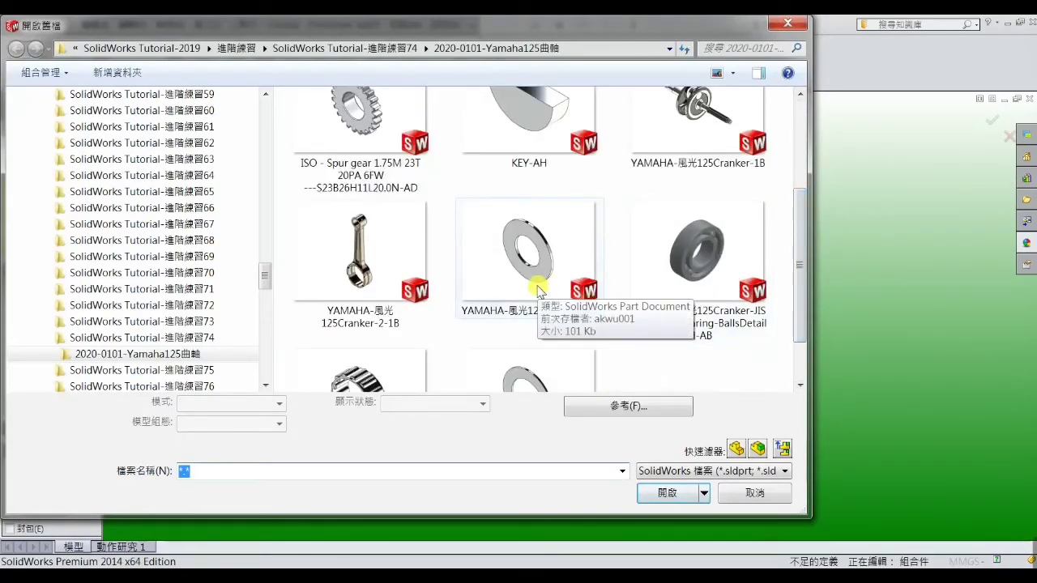
pyautogui.doubleClick(529, 251)
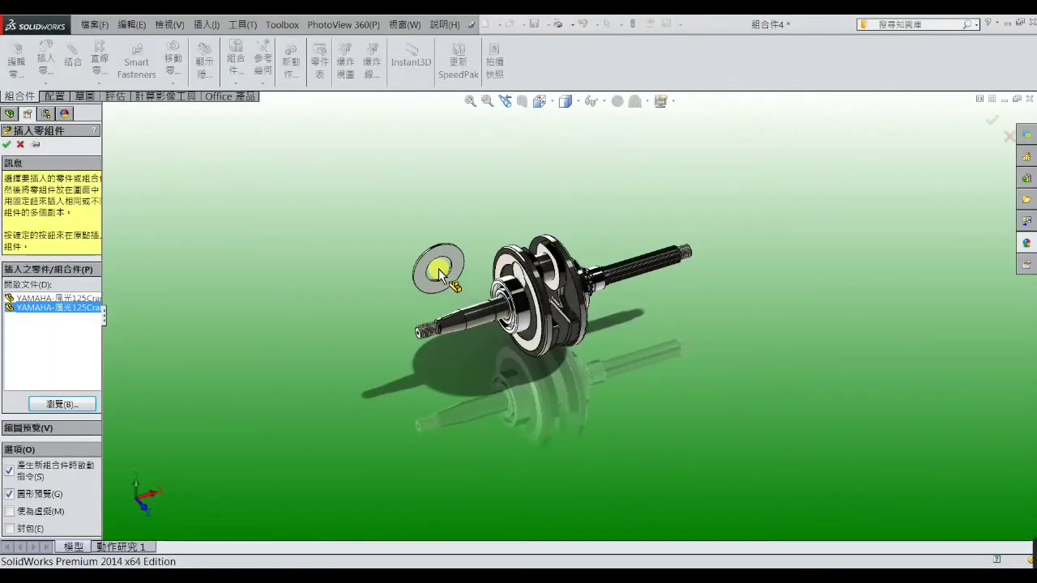
pyautogui.click(438, 273)
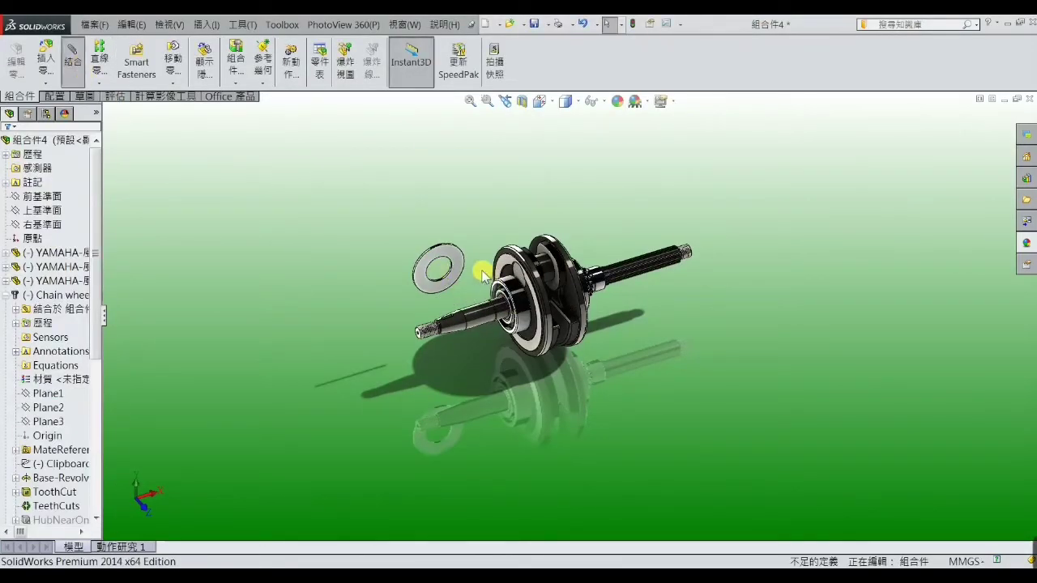
# Step: Mate the washer's flat face coincident with the bearing face
pyautogui.scroll(-1, 482, 275)
pyautogui.click(459, 261)
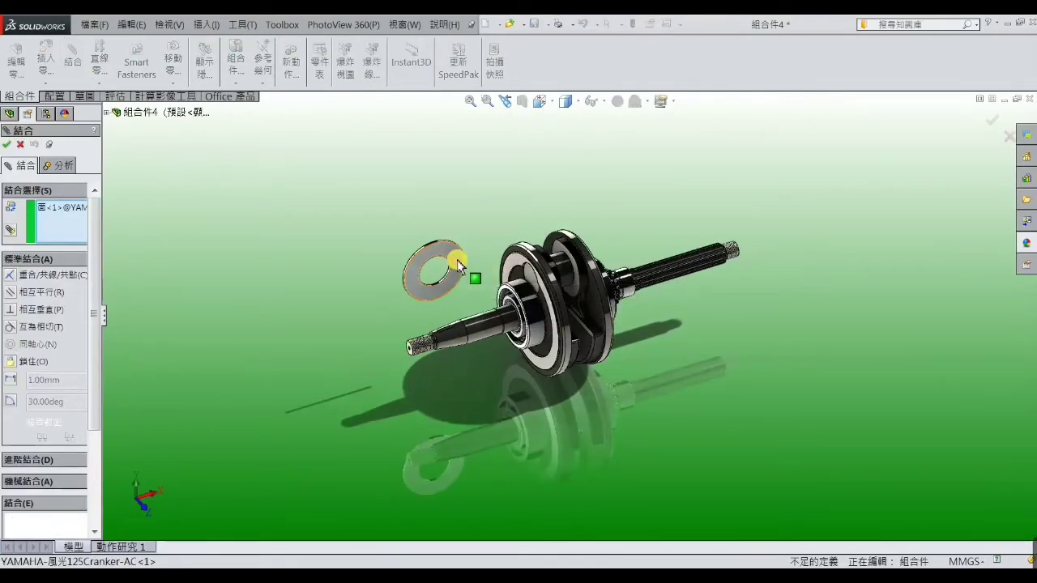
pyautogui.scroll(-2, 512, 305)
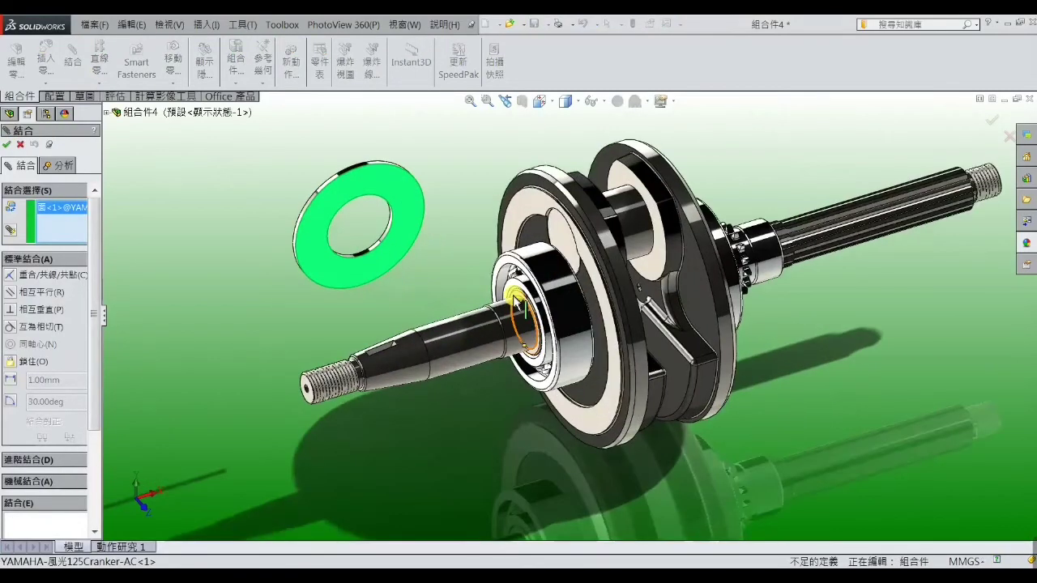
pyautogui.click(510, 283)
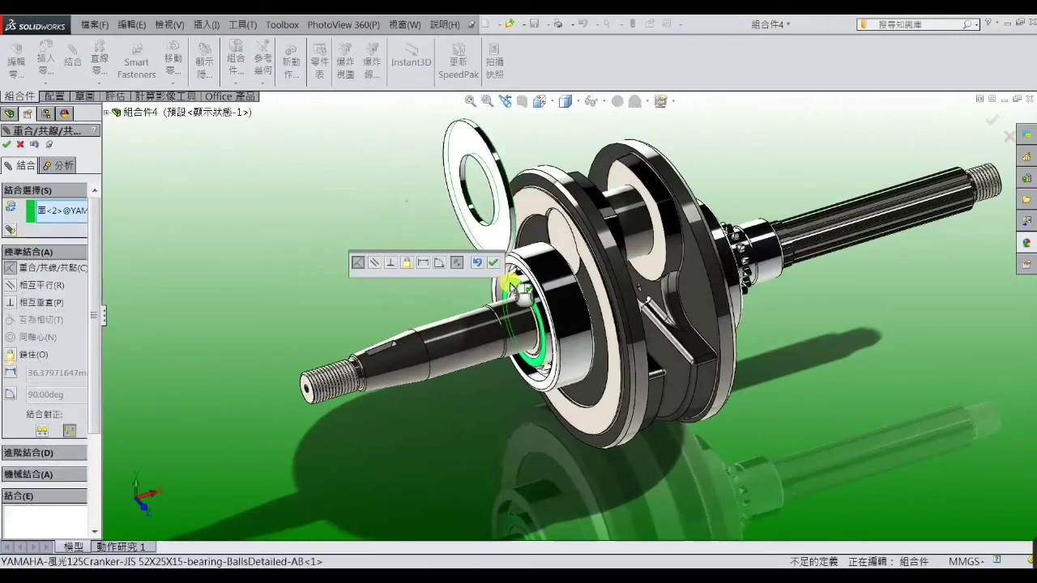
pyautogui.click(7, 145)
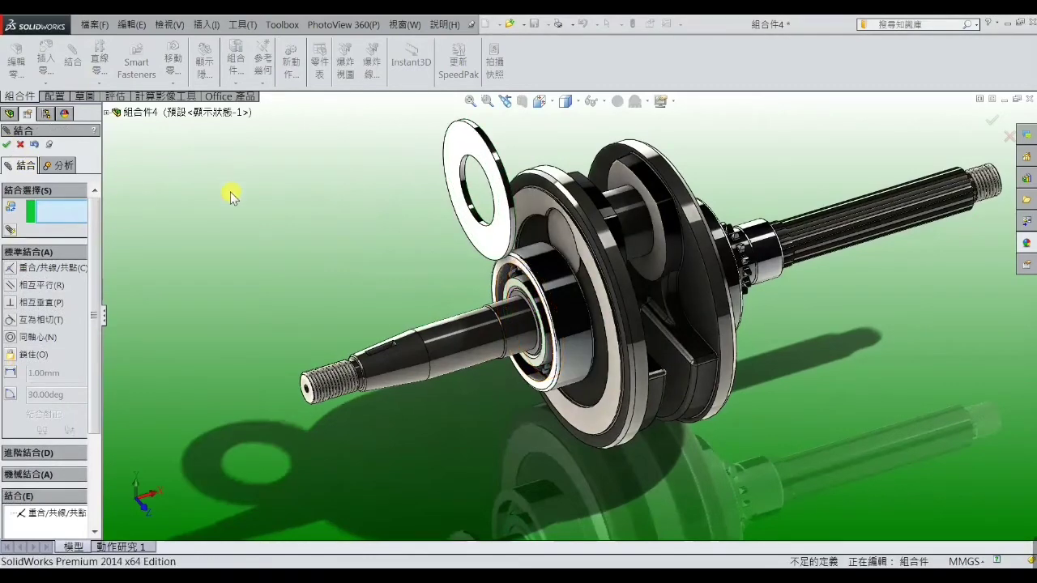
# Step: Make the washer's bore concentric with the shaft and close Mate
pyautogui.scroll(-3, 490, 220)
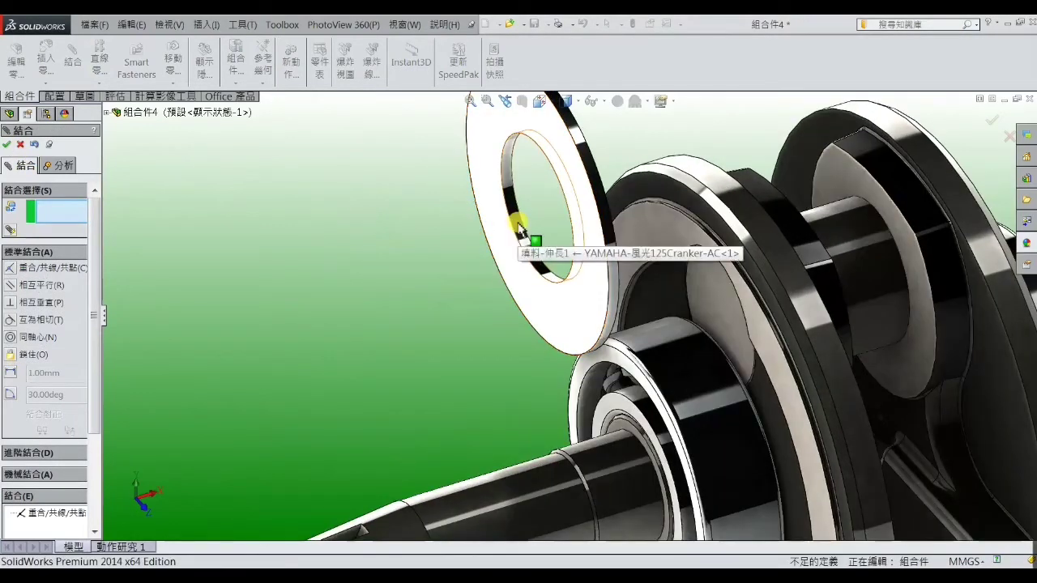
pyautogui.click(518, 227)
pyautogui.scroll(3, 493, 283)
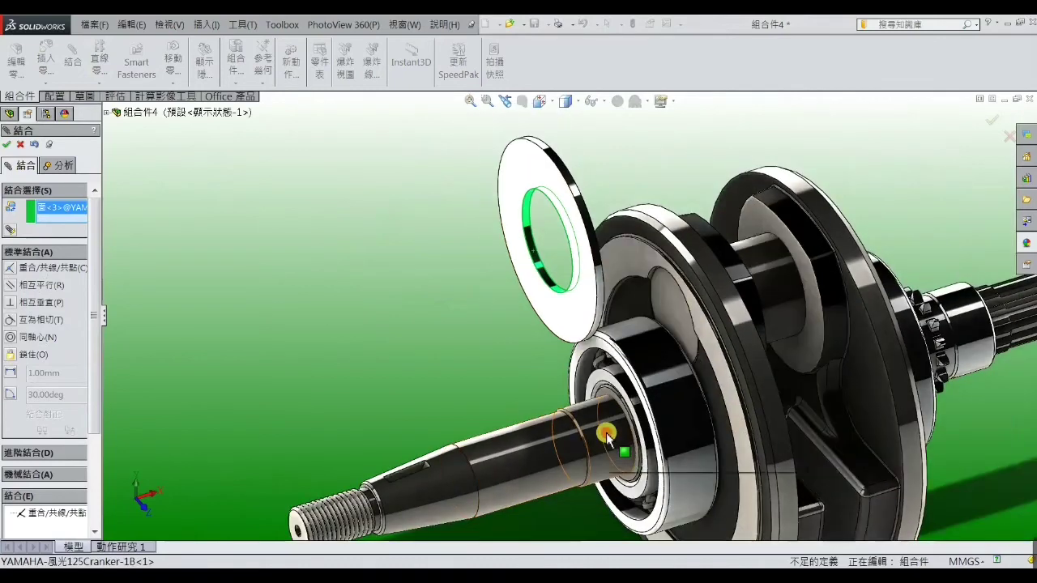
pyautogui.click(606, 433)
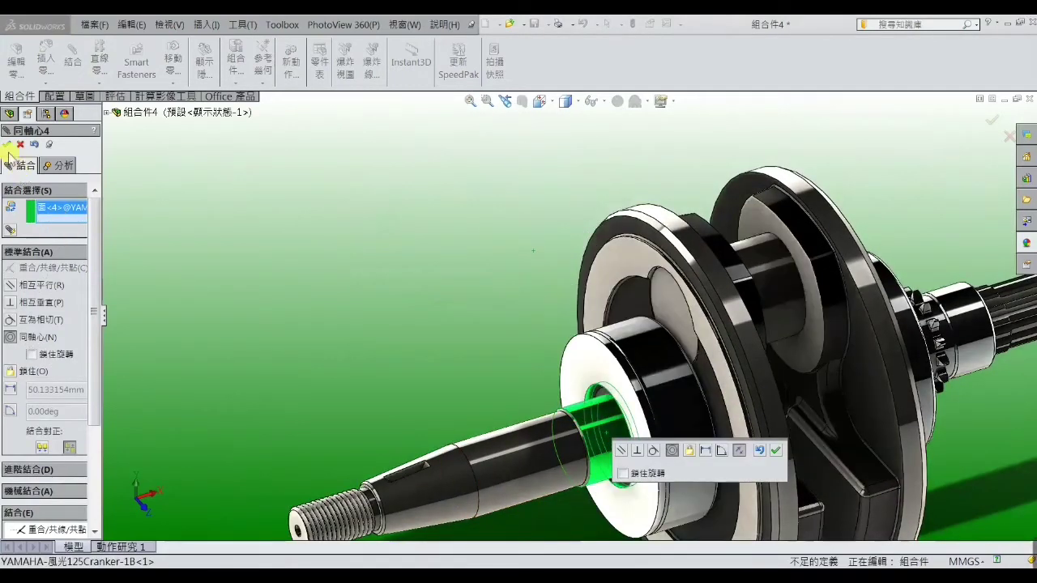
pyautogui.click(8, 146)
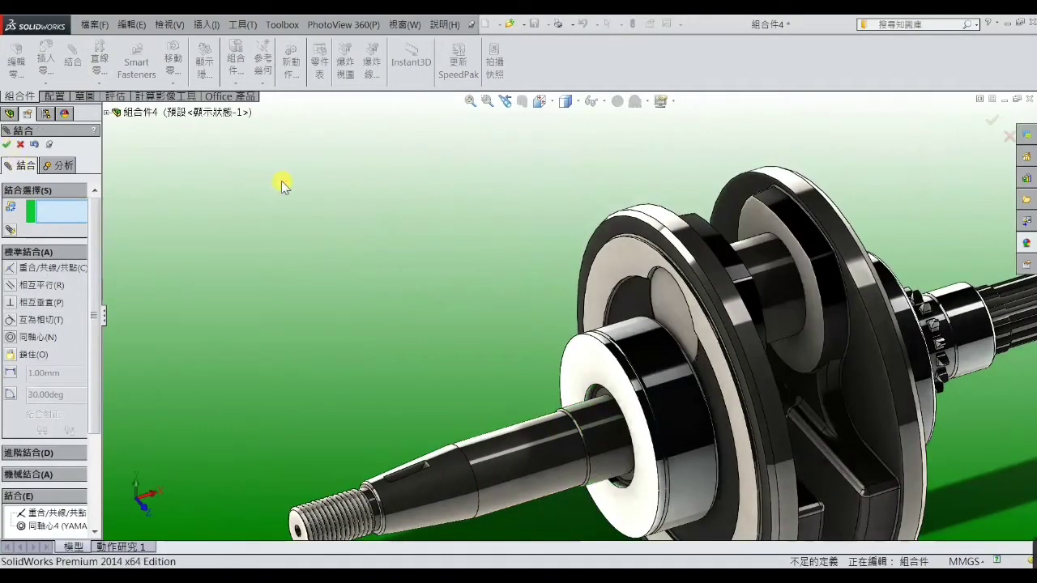
pyautogui.click(6, 144)
# Step: Insert the ISO spur gear (1.75M 23T) part and place it beside the crankshaft
pyautogui.click(204, 25)
pyautogui.moveTo(229, 44)
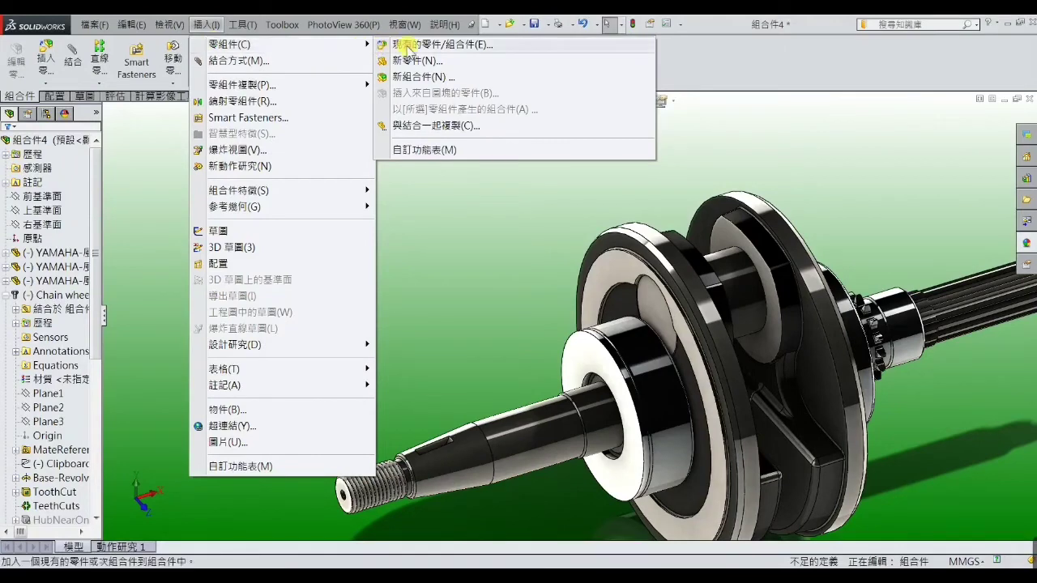
pyautogui.click(399, 45)
pyautogui.click(78, 405)
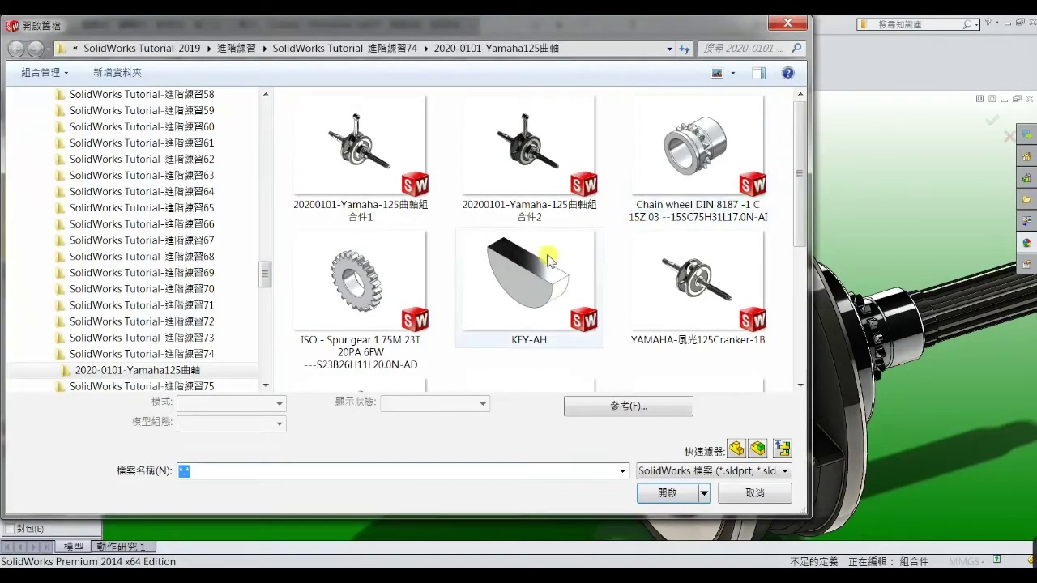
pyautogui.doubleClick(384, 312)
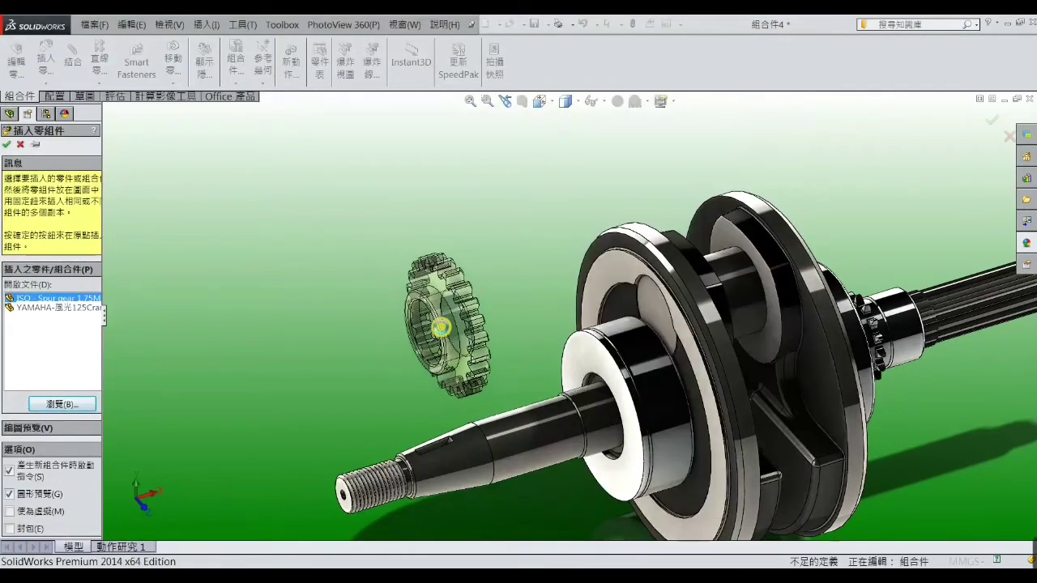
pyautogui.click(352, 281)
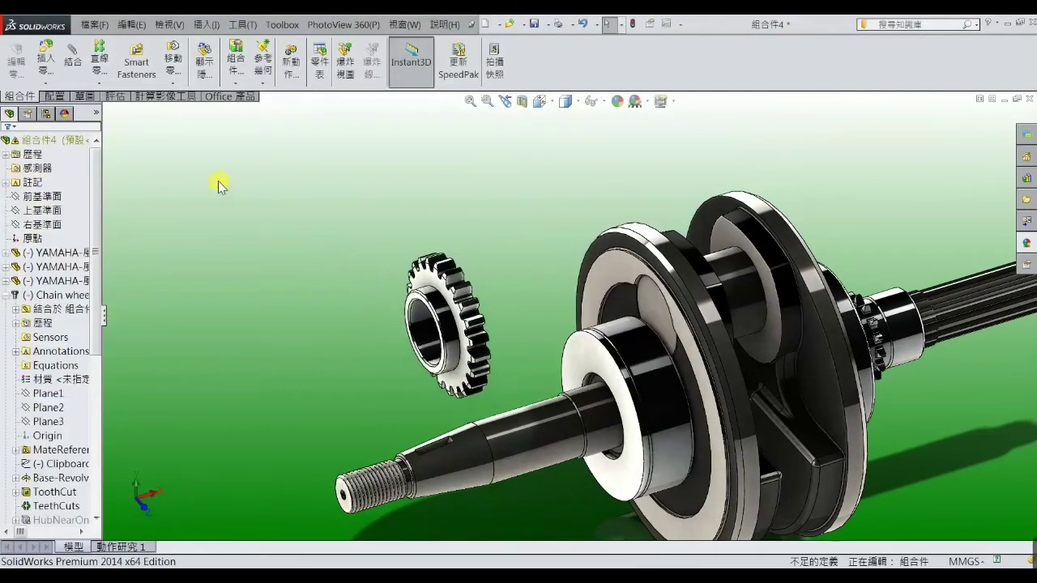
# Step: Mate the gear's bore edge coincident with the crank face edge, with orientation flipped
pyautogui.click(77, 62)
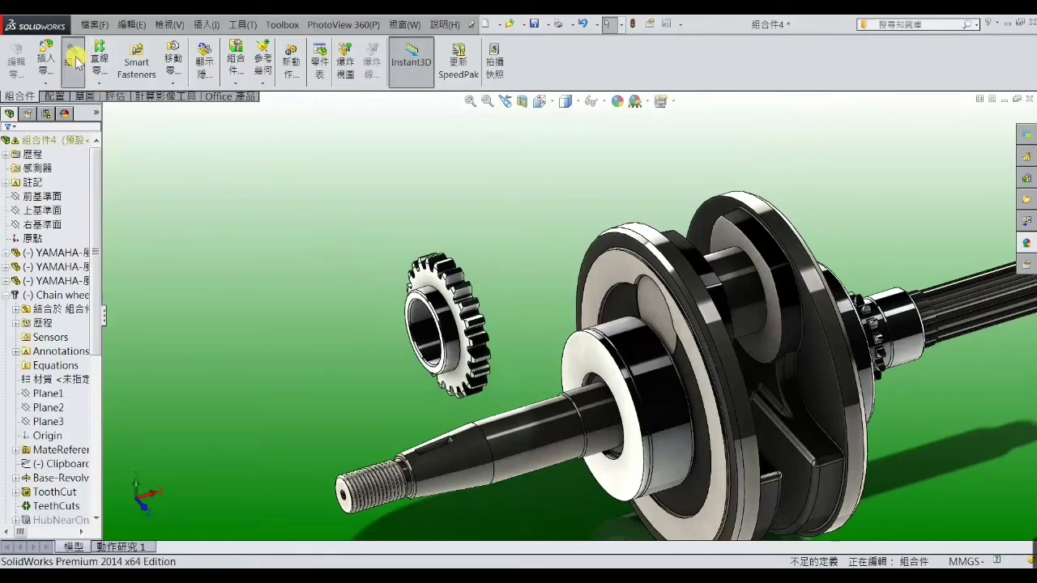
pyautogui.scroll(-1, 397, 297)
pyautogui.scroll(-1, 405, 297)
pyautogui.click(414, 294)
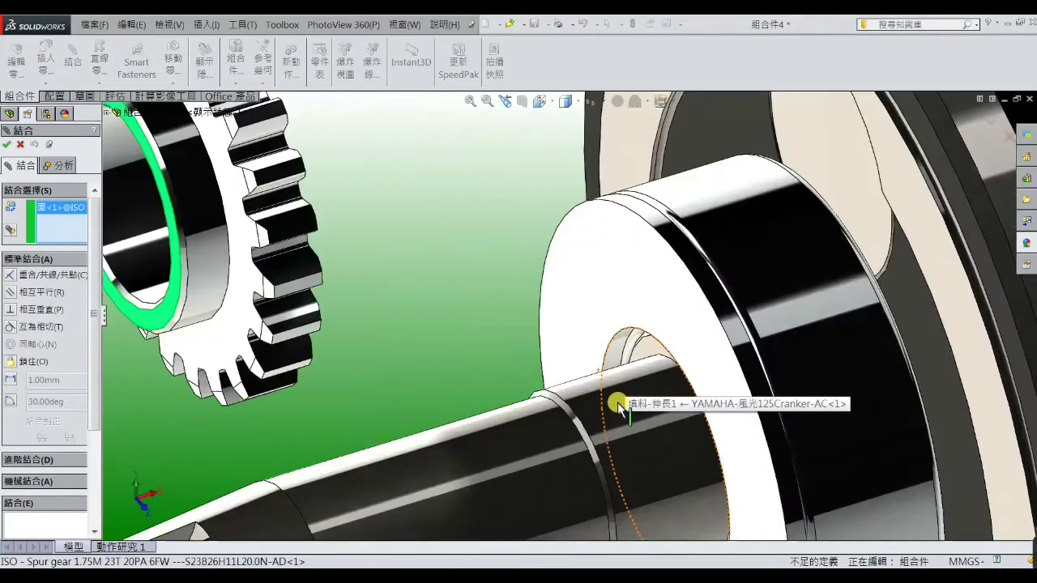
pyautogui.scroll(-1, 616, 401)
pyautogui.scroll(-1, 642, 359)
pyautogui.click(642, 357)
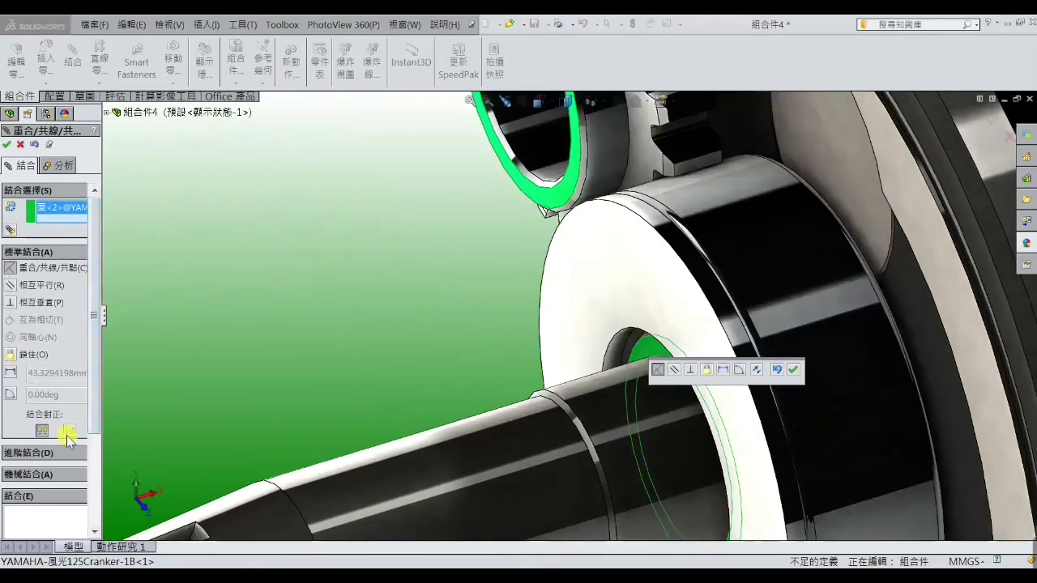
pyautogui.click(69, 431)
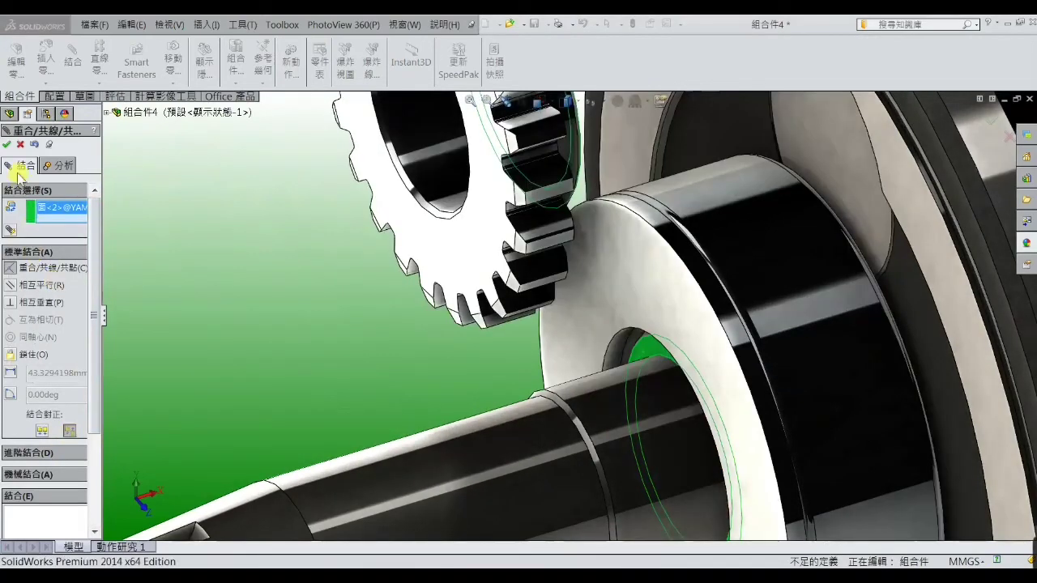
pyautogui.click(7, 144)
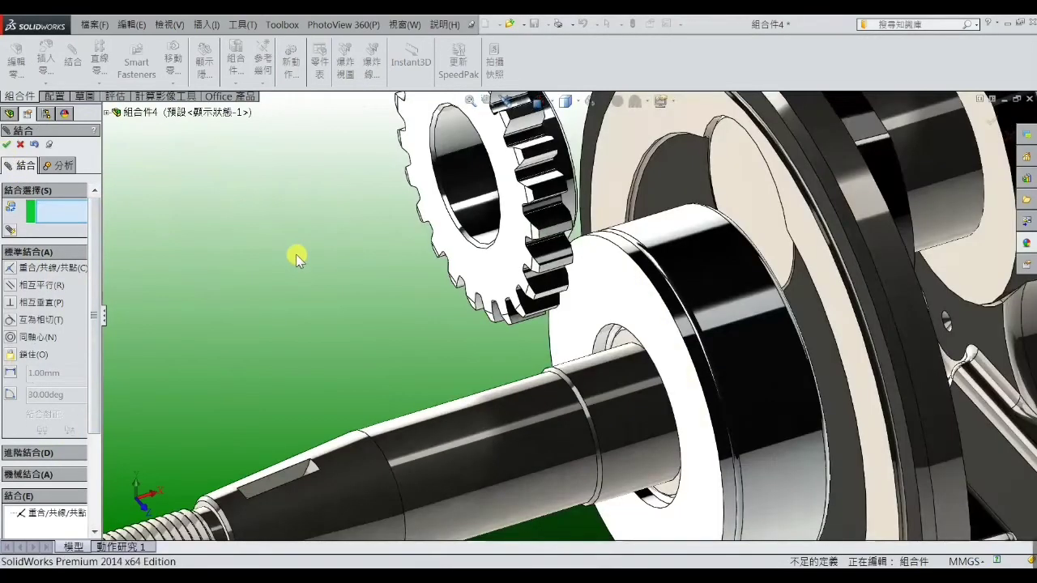
# Step: Make the gear bore concentric with the crankshaft's shaft
pyautogui.click(473, 187)
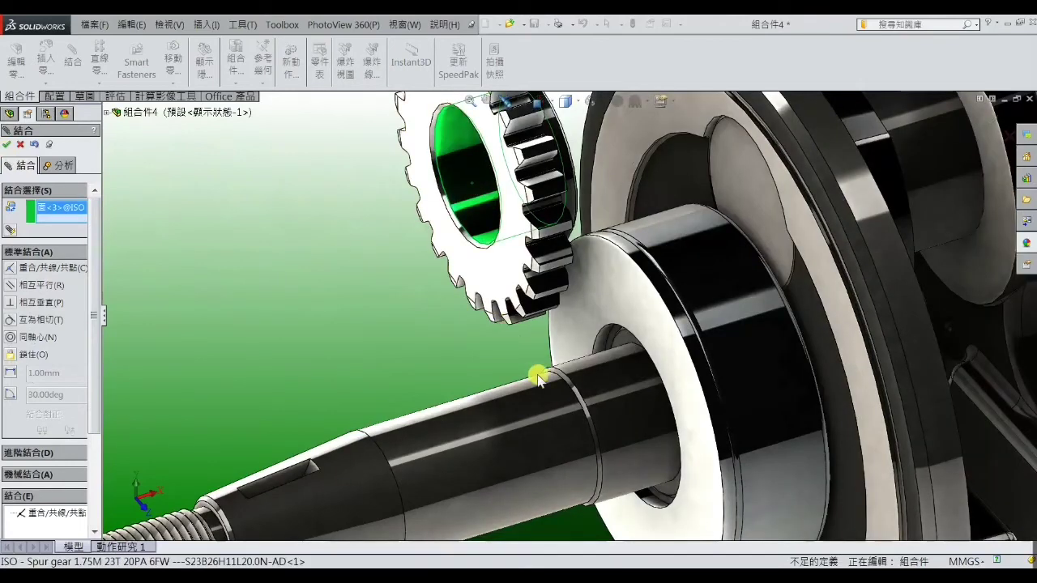
pyautogui.click(546, 405)
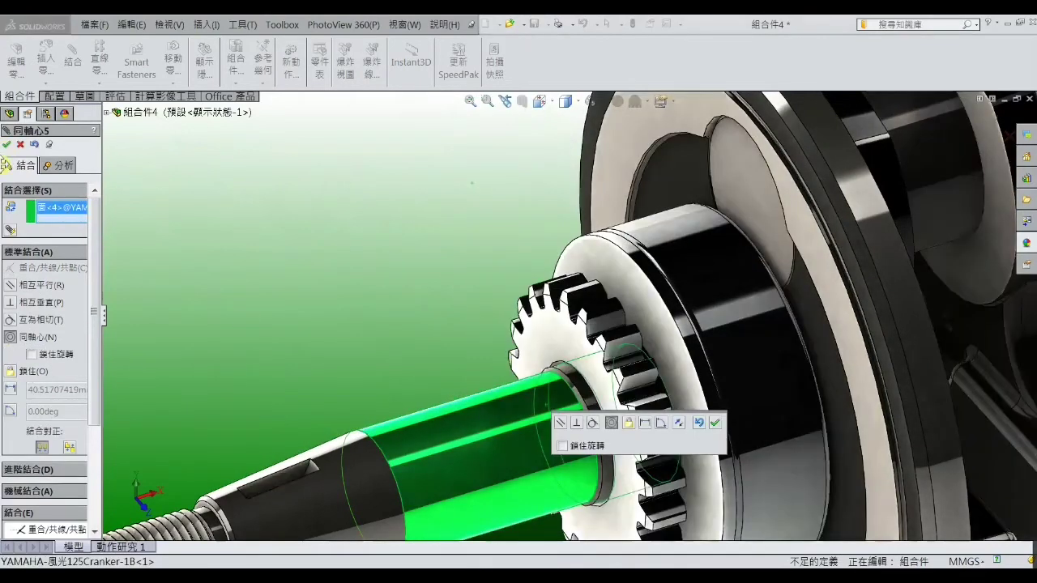
pyautogui.click(6, 144)
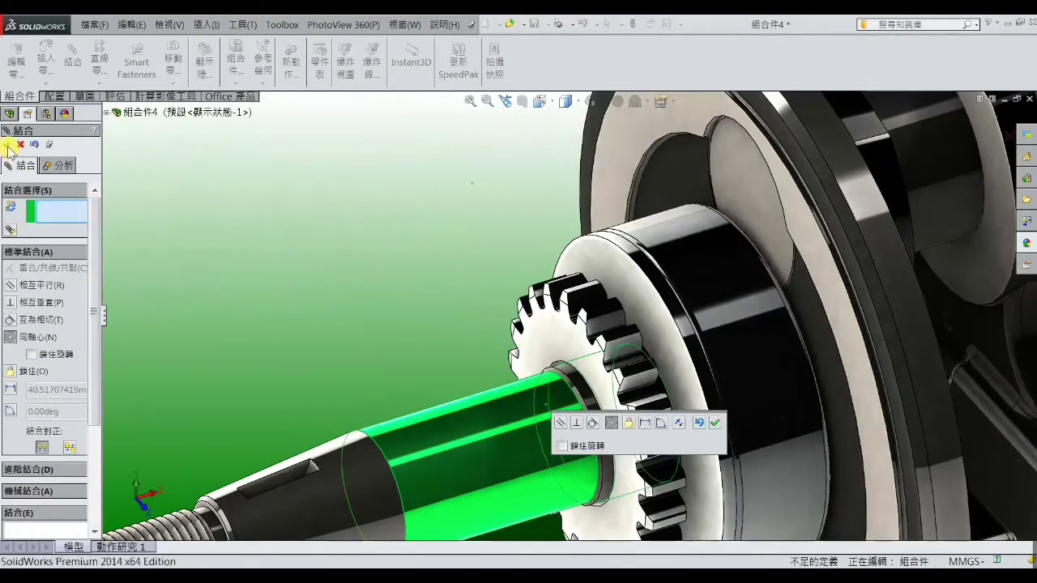
# Step: Make the spur gear's Plane1 coincident with the crankshaft's front plane and close Mate
pyautogui.click(119, 112)
pyautogui.press('f')
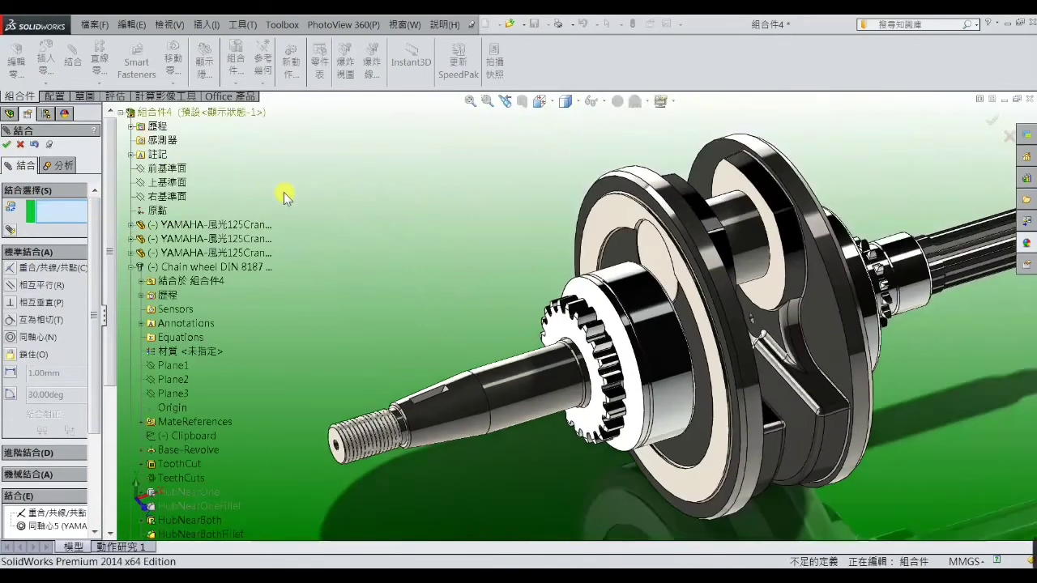
pyautogui.click(130, 267)
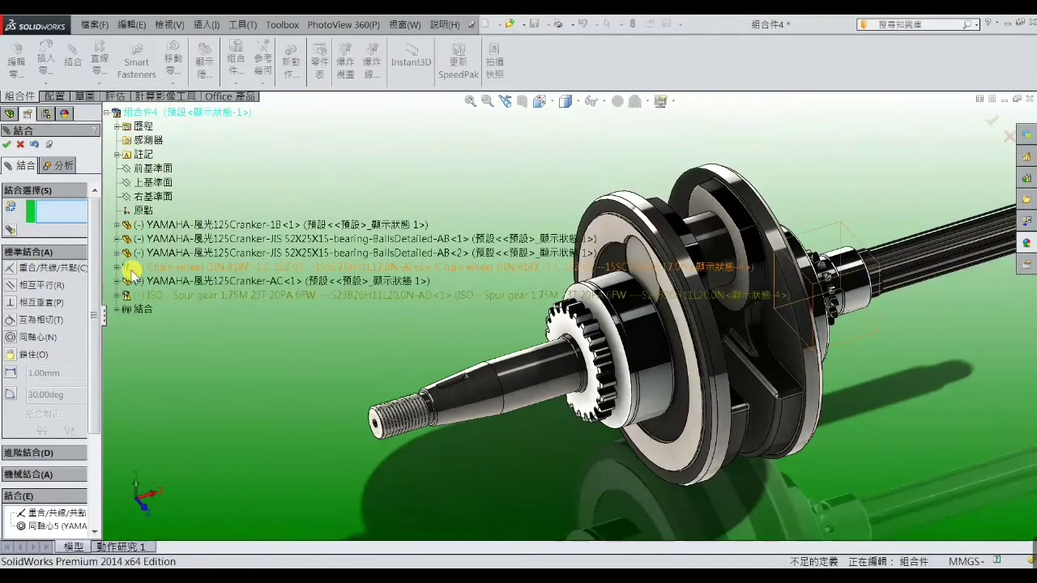
pyautogui.click(118, 296)
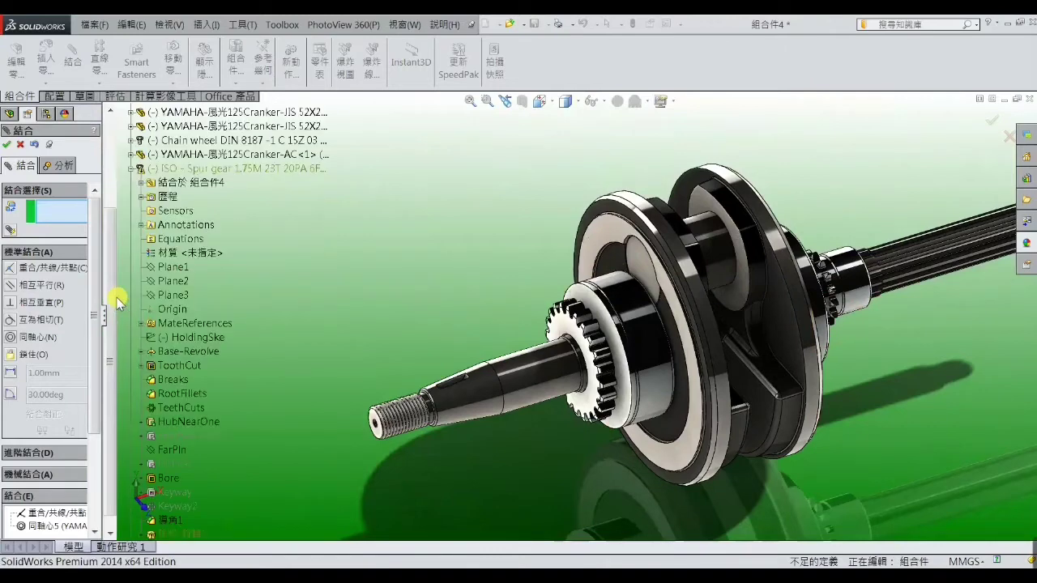
pyautogui.click(177, 267)
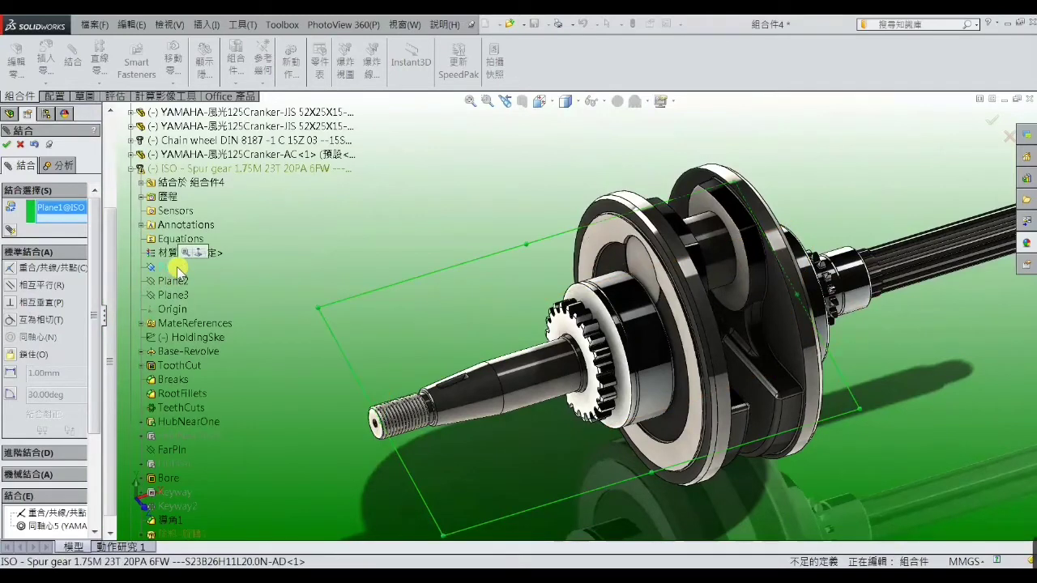
pyautogui.click(133, 168)
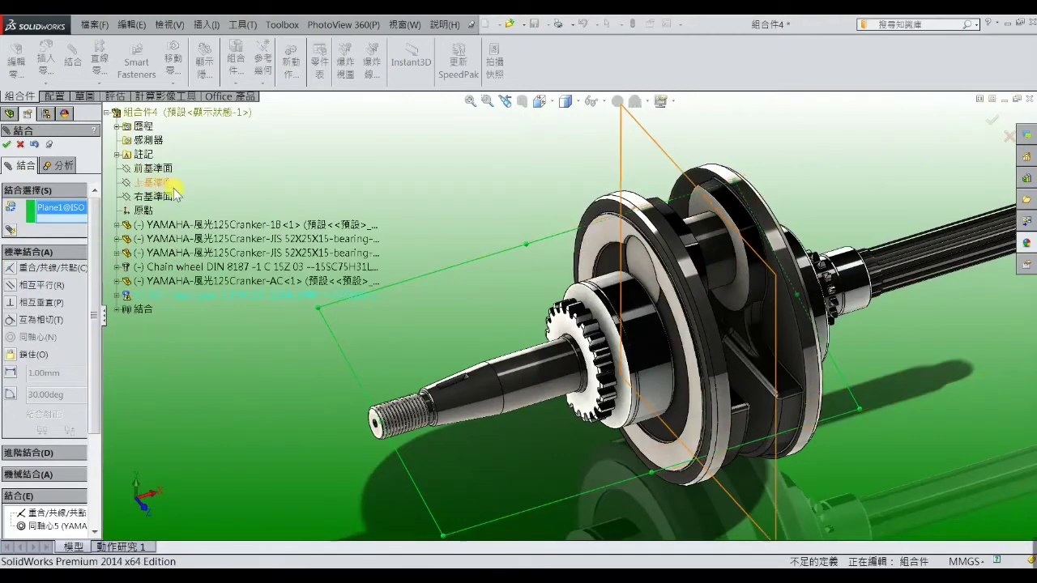
pyautogui.click(117, 226)
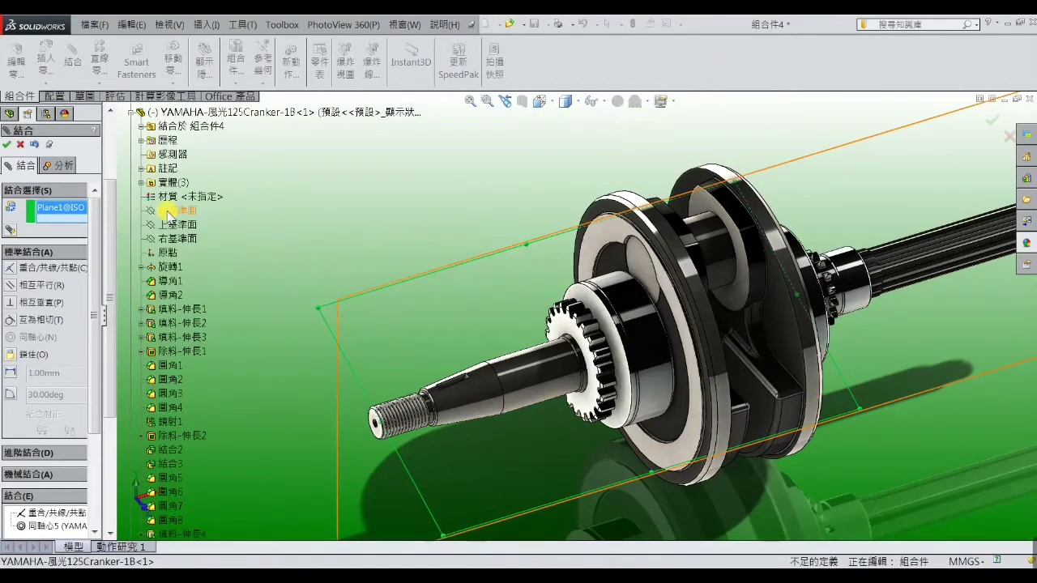
pyautogui.click(167, 212)
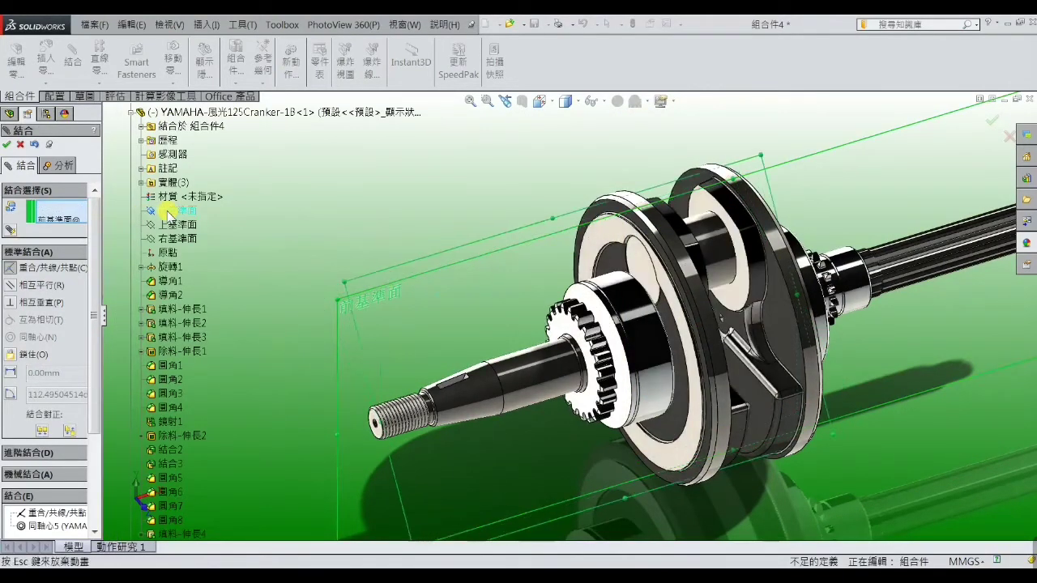
pyautogui.click(7, 146)
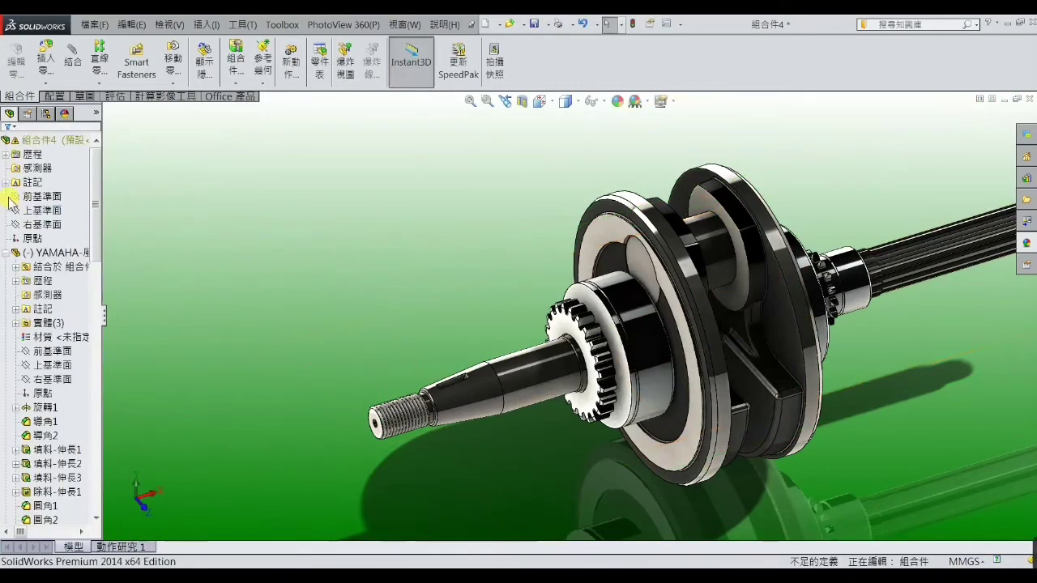
# Step: Insert the KEY-AH key part and place it just above the crankshaft's tapered end
pyautogui.click(6, 184)
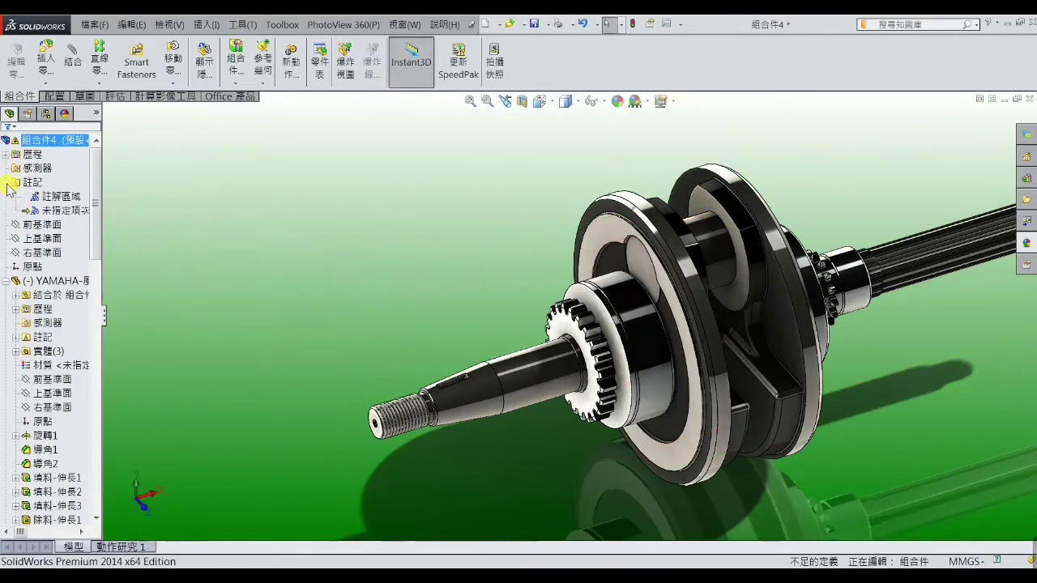
pyautogui.click(6, 183)
pyautogui.press('f')
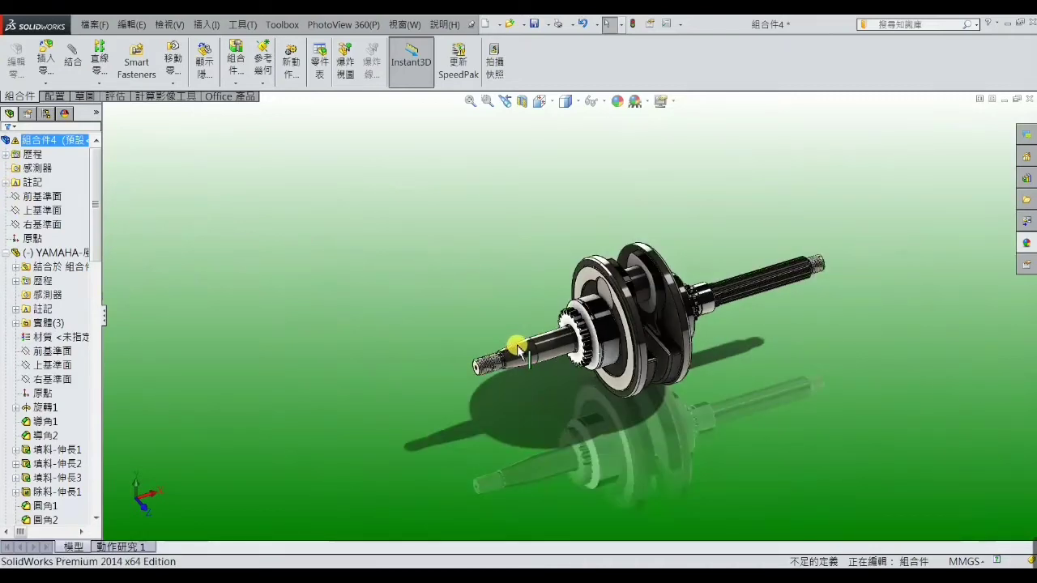
pyautogui.scroll(-3, 604, 301)
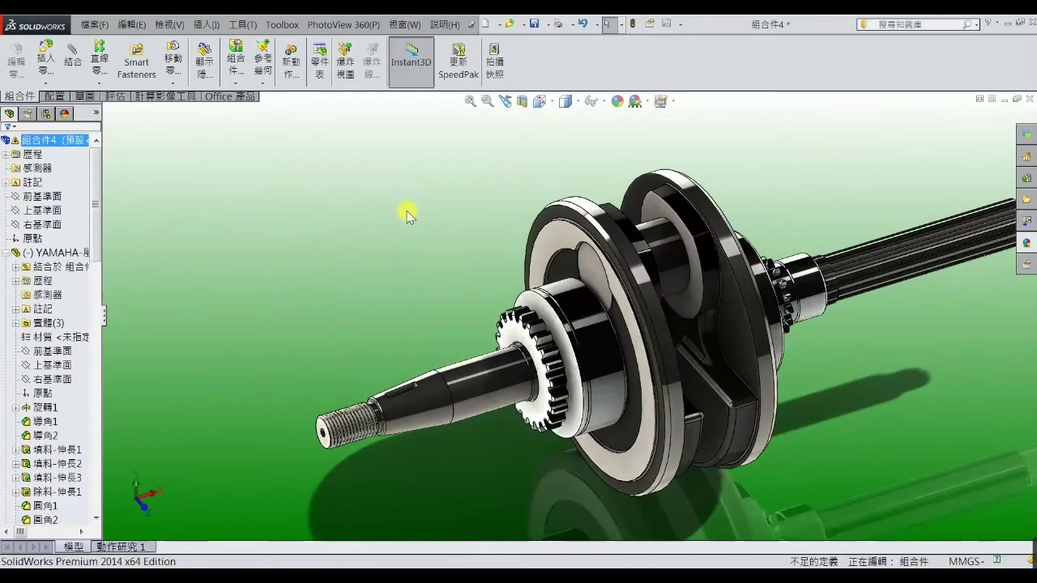
pyautogui.click(205, 24)
pyautogui.moveTo(231, 45)
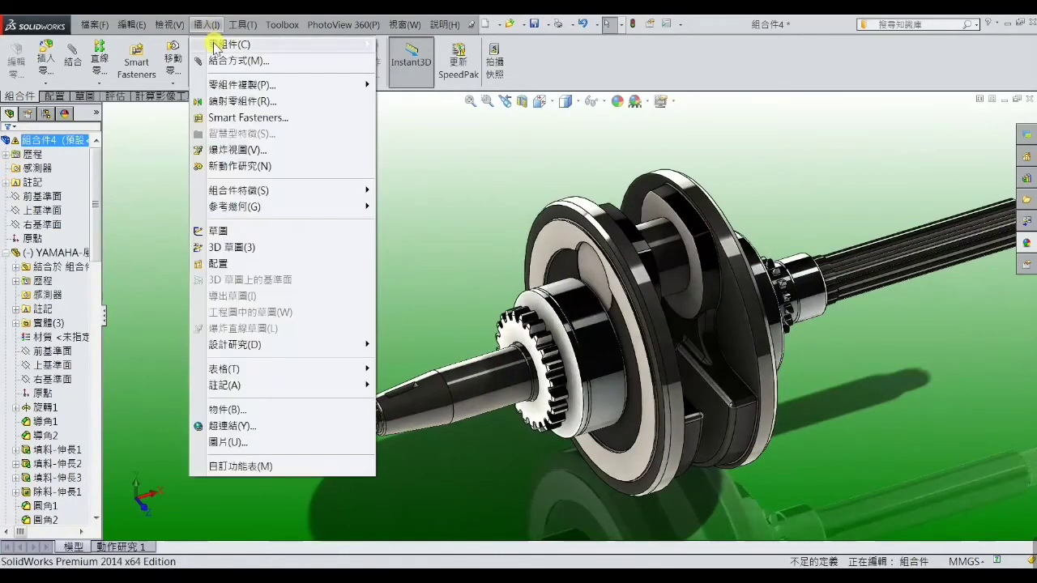
pyautogui.click(438, 47)
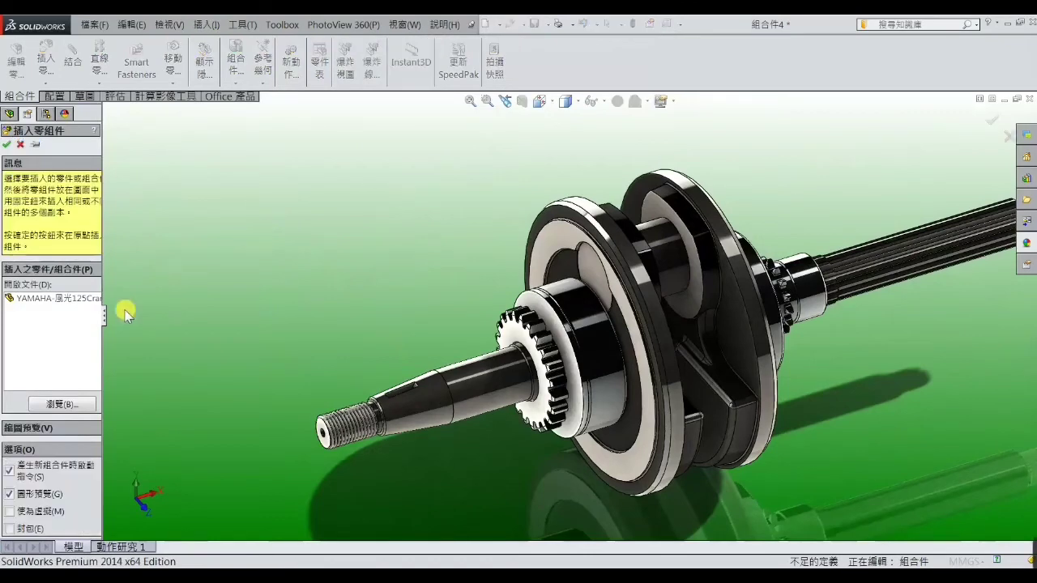
pyautogui.click(79, 402)
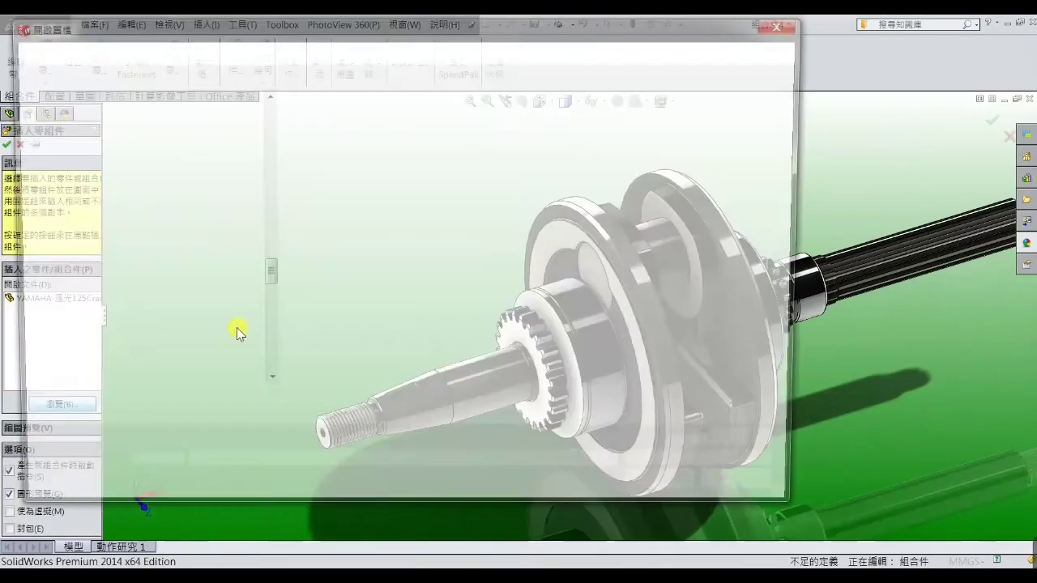
pyautogui.doubleClick(512, 306)
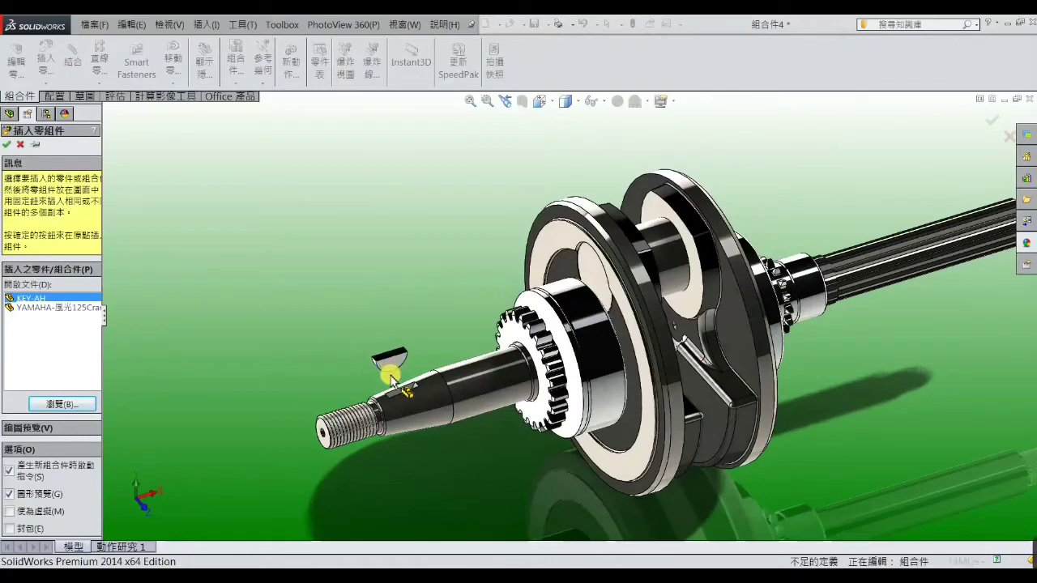
pyautogui.click(395, 378)
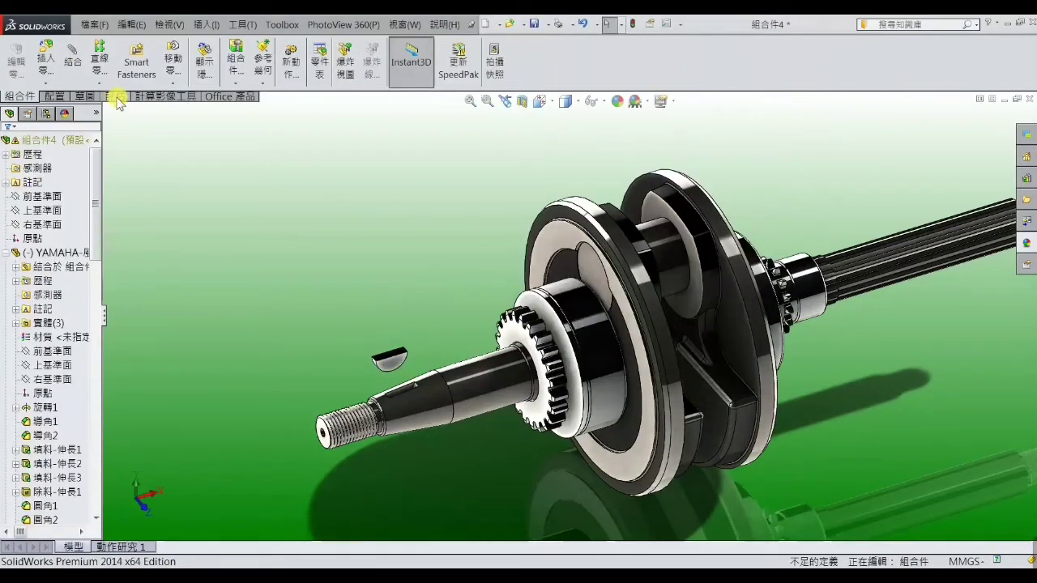
# Step: Mate the KEY-AH key's curved face concentric with the keyway's curved face
pyautogui.click(73, 57)
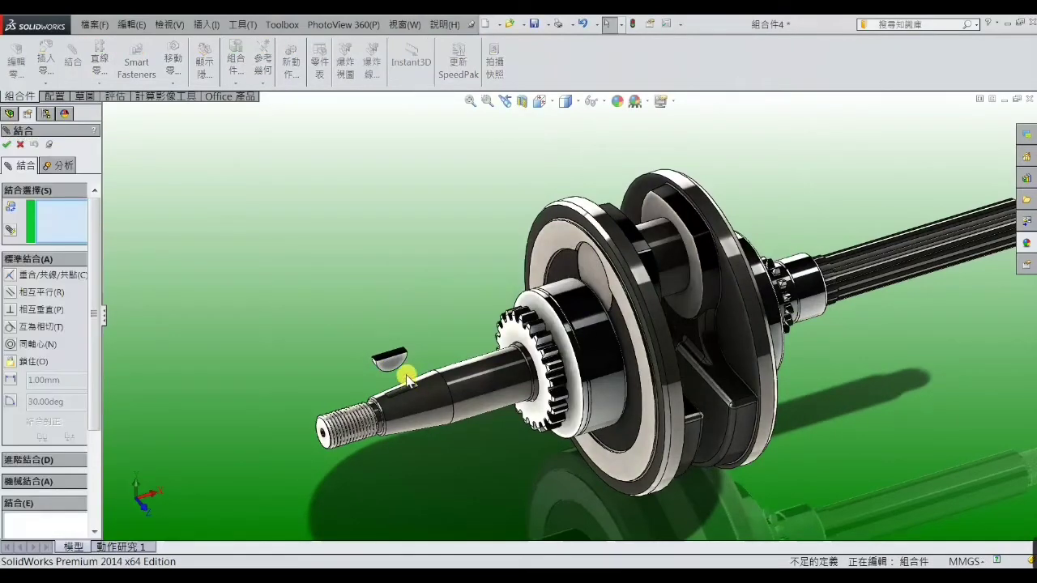
pyautogui.scroll(-5, 405, 371)
pyautogui.scroll(-3, 398, 295)
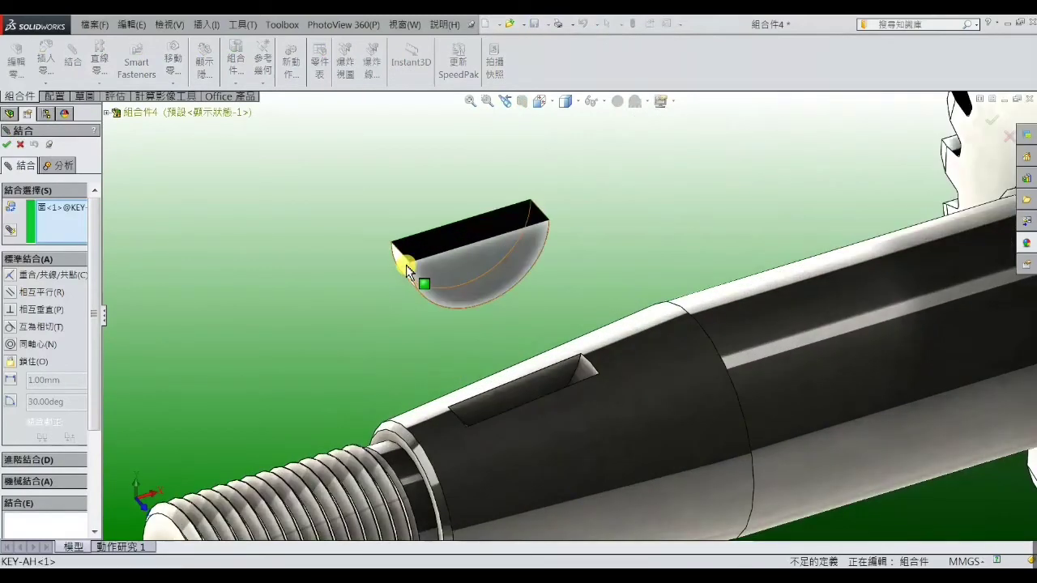
pyautogui.click(406, 265)
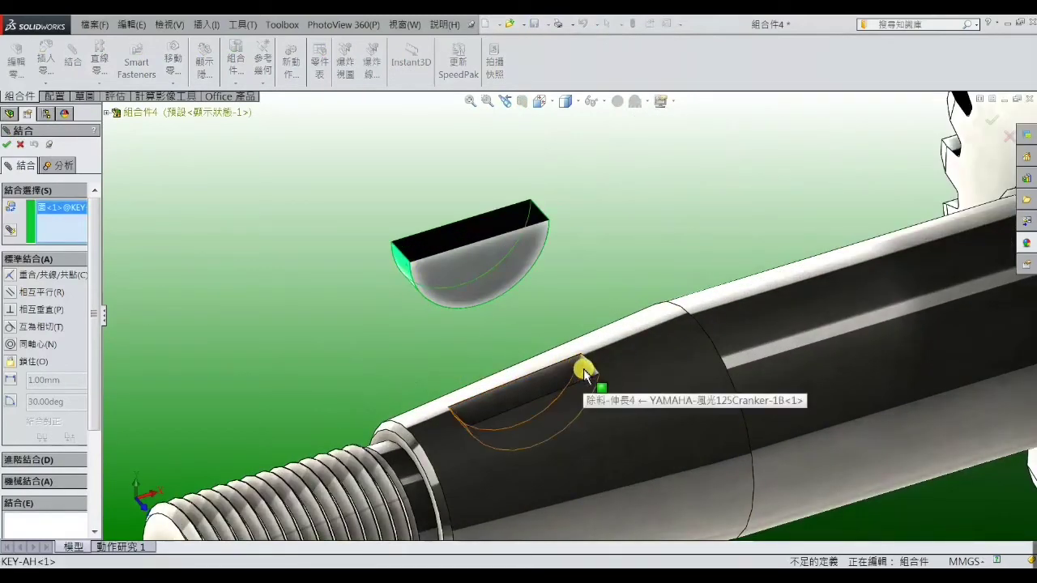
pyautogui.click(579, 371)
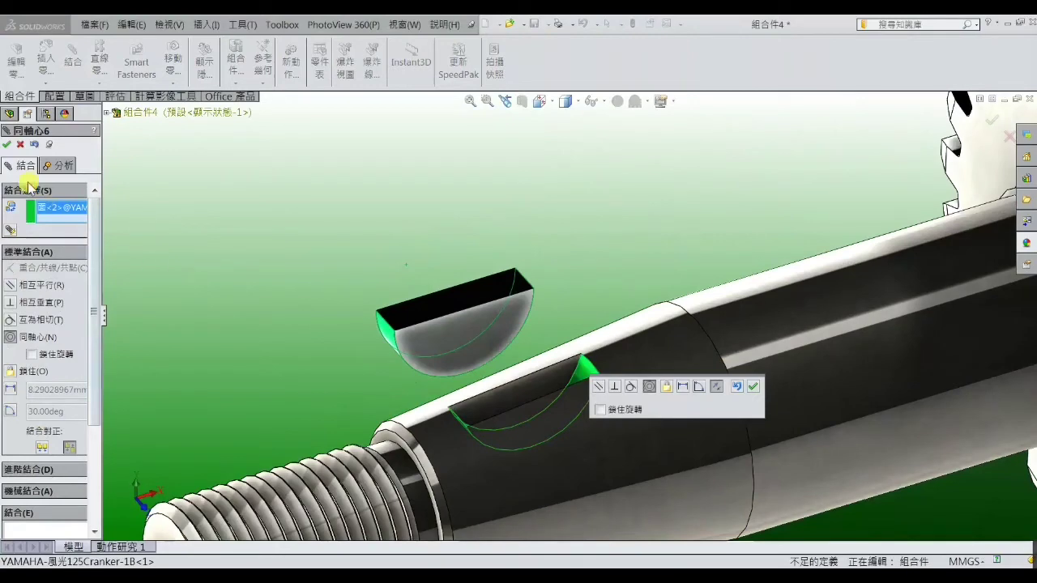
pyautogui.click(6, 145)
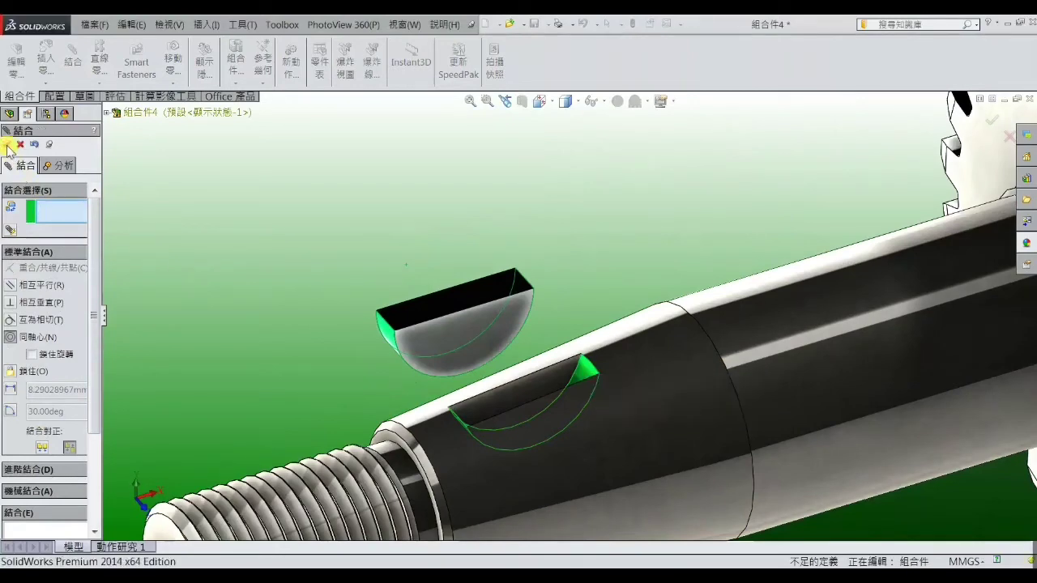
# Step: Mate the key's flat side coincident with the keyway wall so it sits flush, then finish mating
pyautogui.click(471, 342)
pyautogui.moveTo(472, 340)
pyautogui.mouseDown(button='middle')
pyautogui.moveTo(505, 366)
pyautogui.moveTo(586, 364)
pyautogui.mouseUp(button='middle')
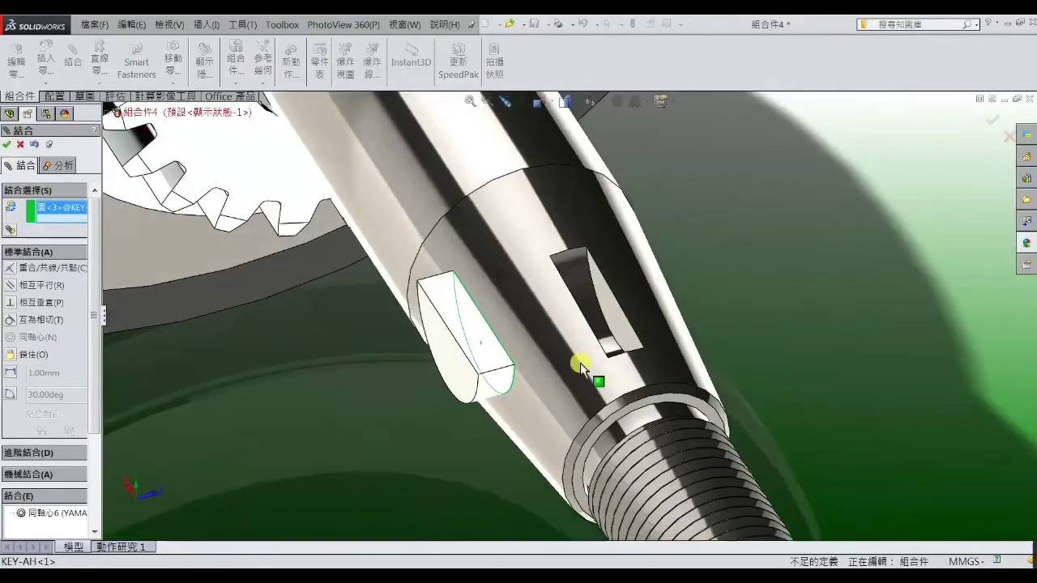
pyautogui.click(609, 327)
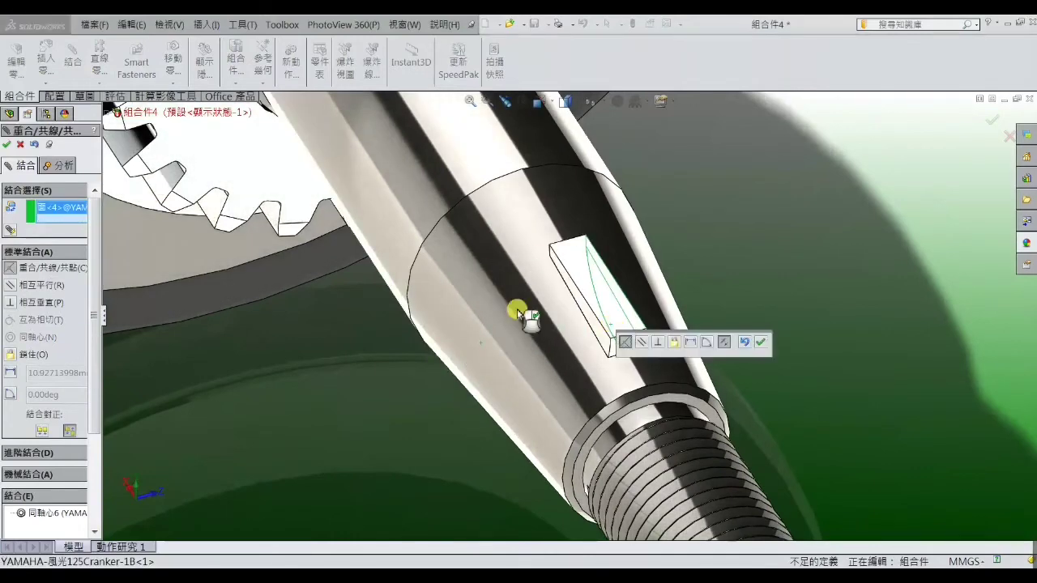
pyautogui.click(10, 146)
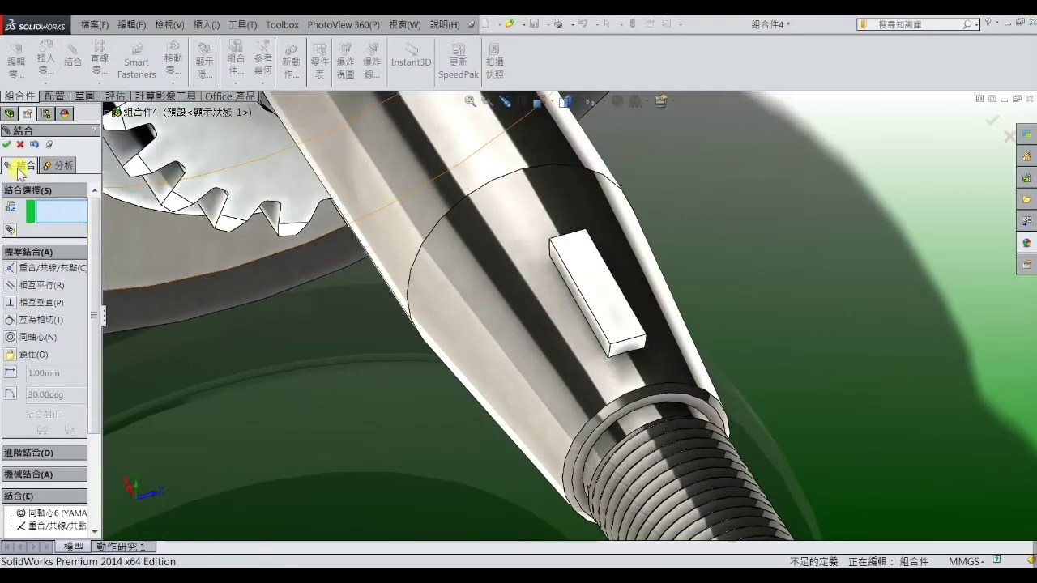
pyautogui.click(8, 146)
# Step: Collapse the YAMAHA and Chain wheel entries in the FeatureManager tree
pyautogui.scroll(5, 758, 259)
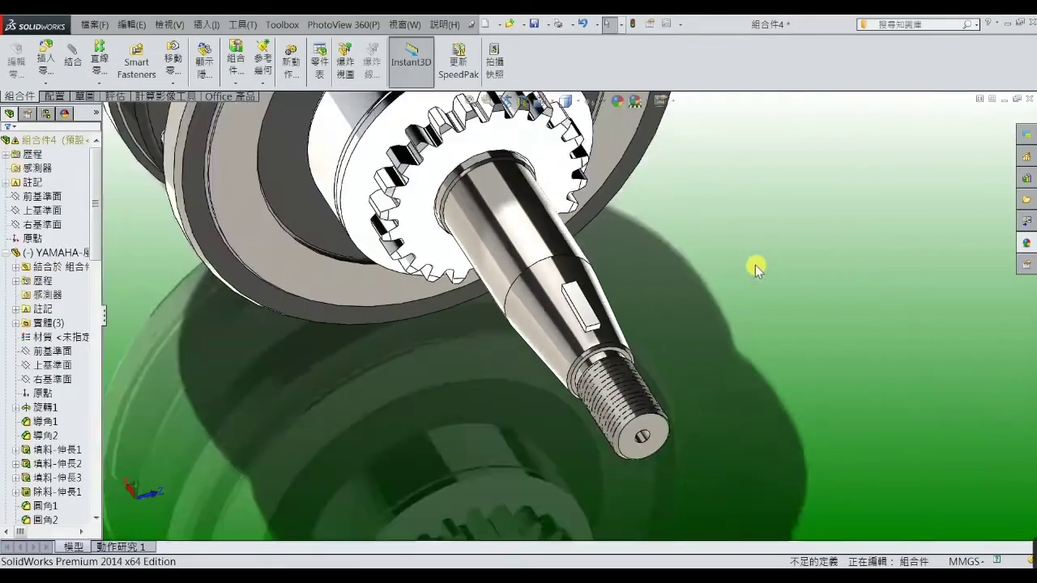
pyautogui.moveTo(764, 312)
pyautogui.mouseDown(button='middle')
pyautogui.moveTo(748, 287)
pyautogui.moveTo(688, 294)
pyautogui.mouseUp(button='middle')
pyautogui.scroll(3, 678, 308)
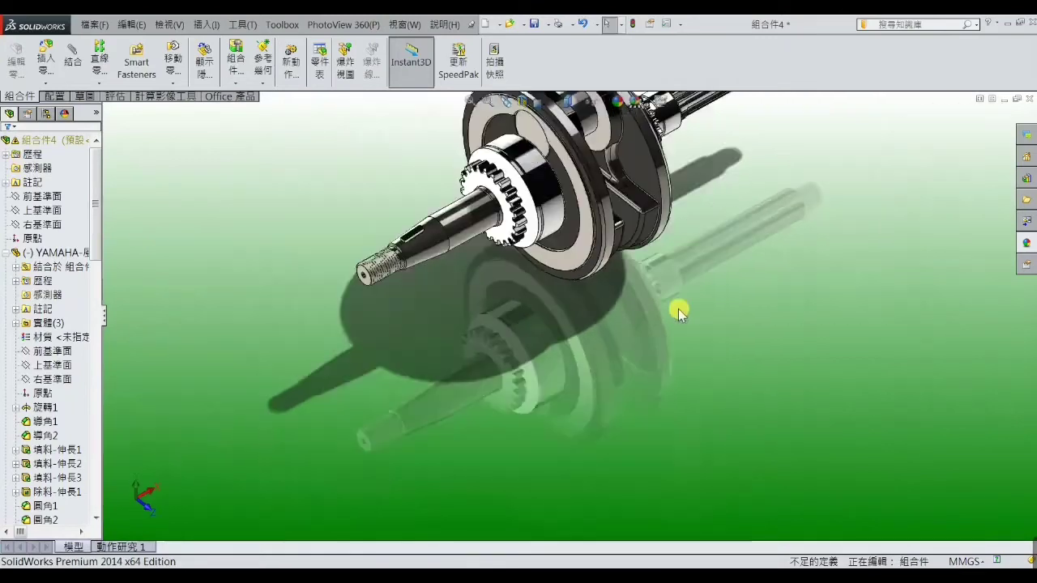
pyautogui.scroll(3, 683, 263)
pyautogui.scroll(-2, 591, 216)
pyautogui.scroll(-1, 613, 232)
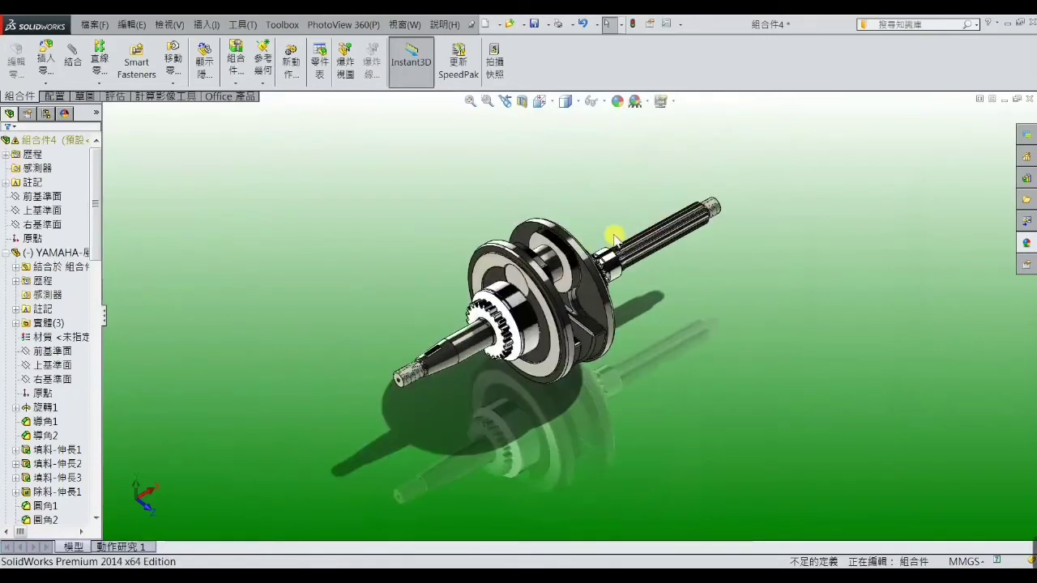
pyautogui.scroll(-2, 671, 382)
pyautogui.moveTo(671, 382)
pyautogui.mouseDown(button='middle')
pyautogui.moveTo(664, 352)
pyautogui.moveTo(660, 366)
pyautogui.mouseUp(button='middle')
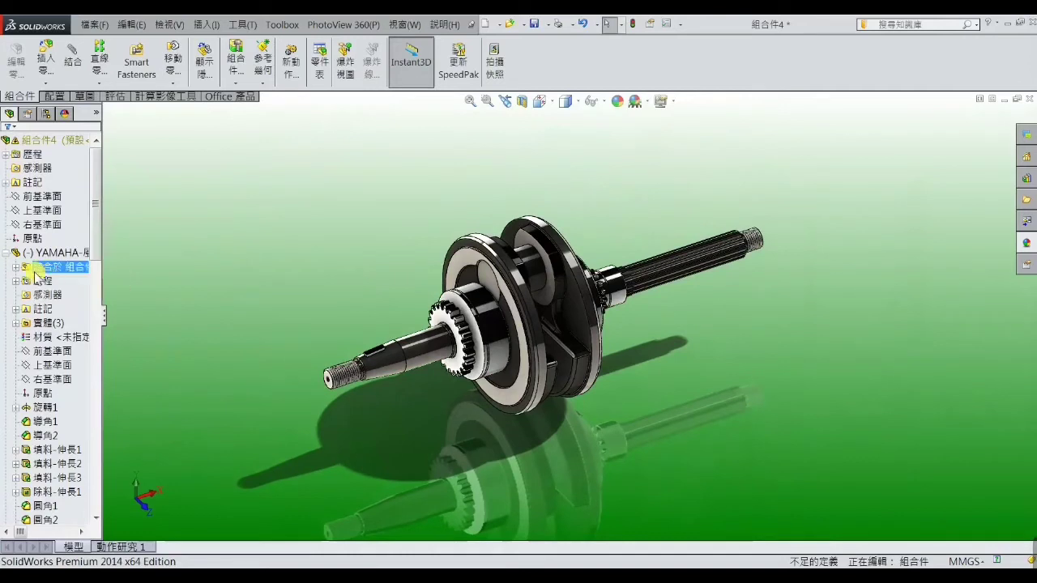
pyautogui.click(6, 253)
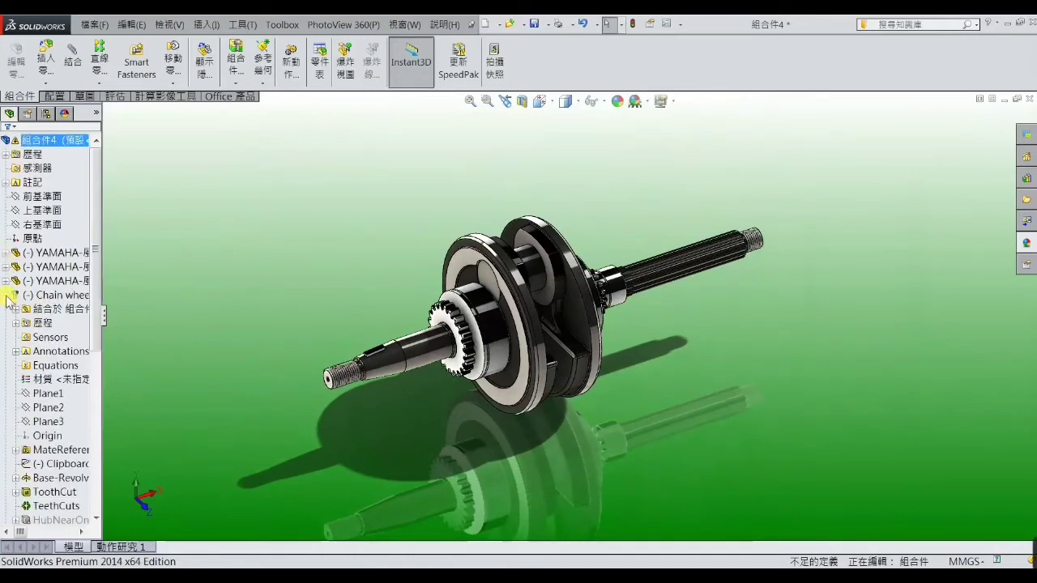
pyautogui.click(7, 296)
pyautogui.scroll(2, 410, 201)
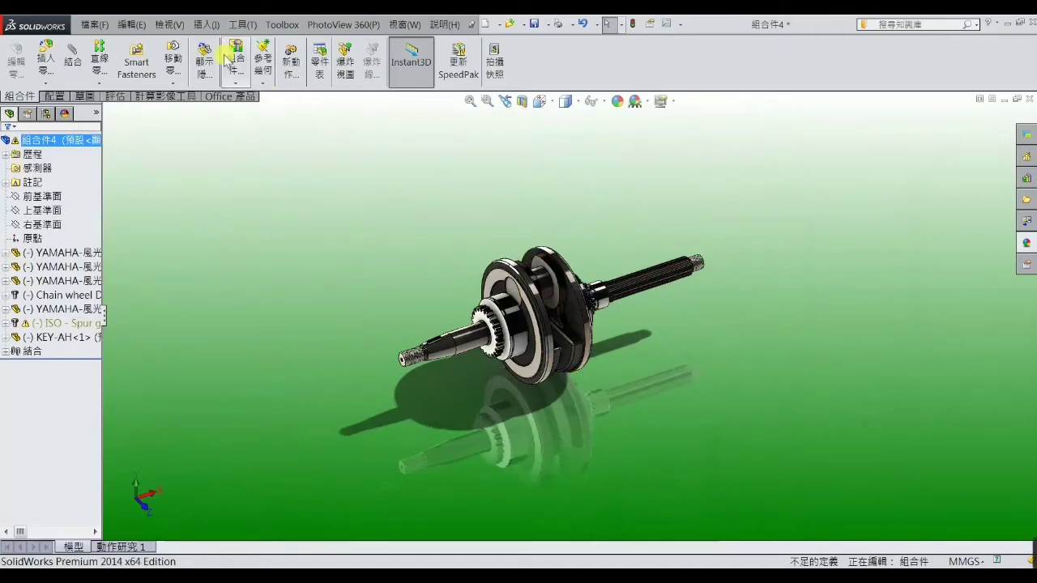
# Step: Insert the connecting rod part and place it above the crankshaft
pyautogui.click(207, 28)
pyautogui.moveTo(229, 44)
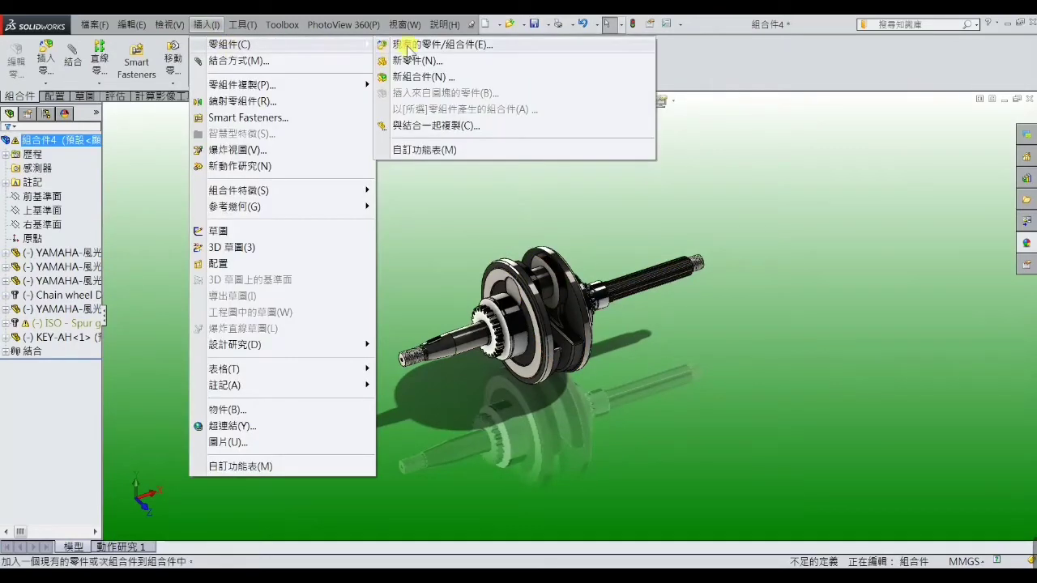
pyautogui.click(408, 44)
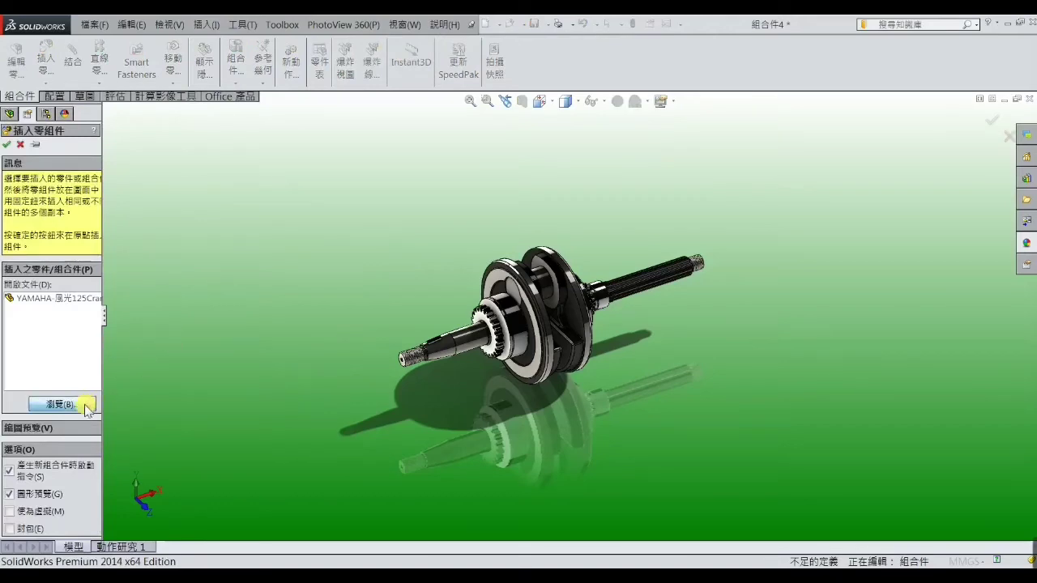
pyautogui.click(86, 406)
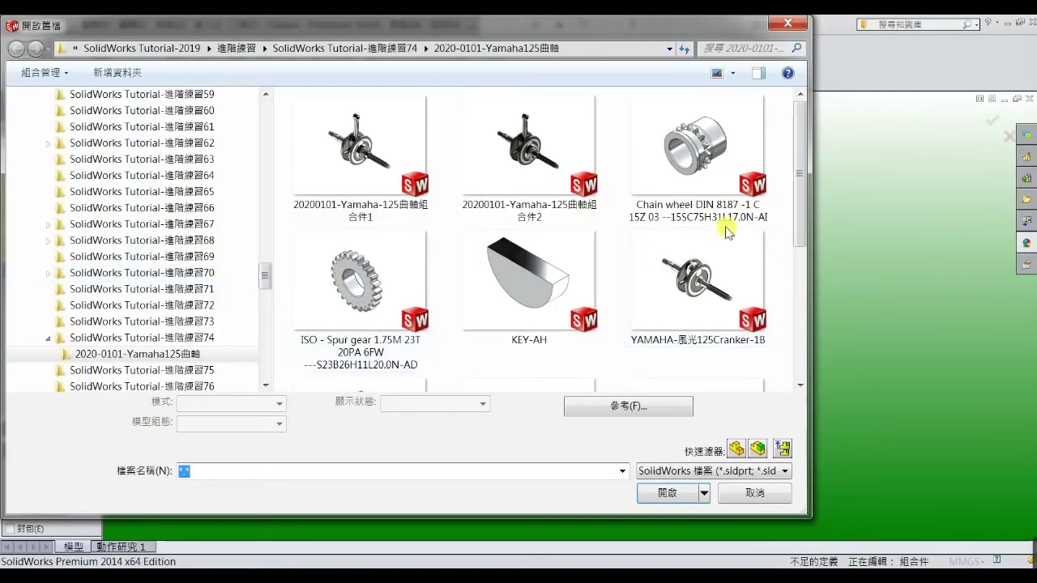
pyautogui.moveTo(800, 188); pyautogui.dragTo(800, 277)
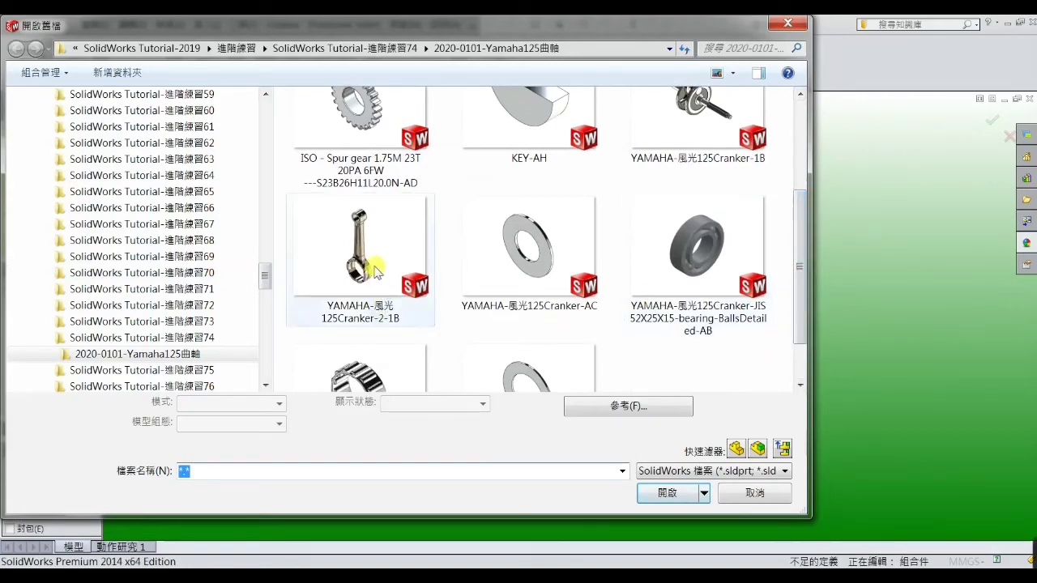
pyautogui.doubleClick(375, 270)
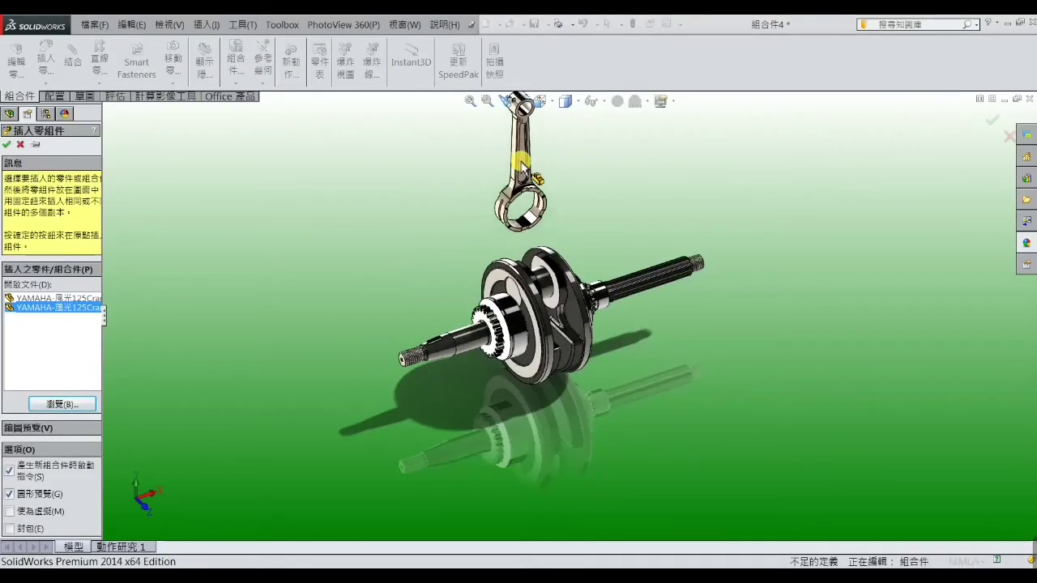
pyautogui.click(411, 225)
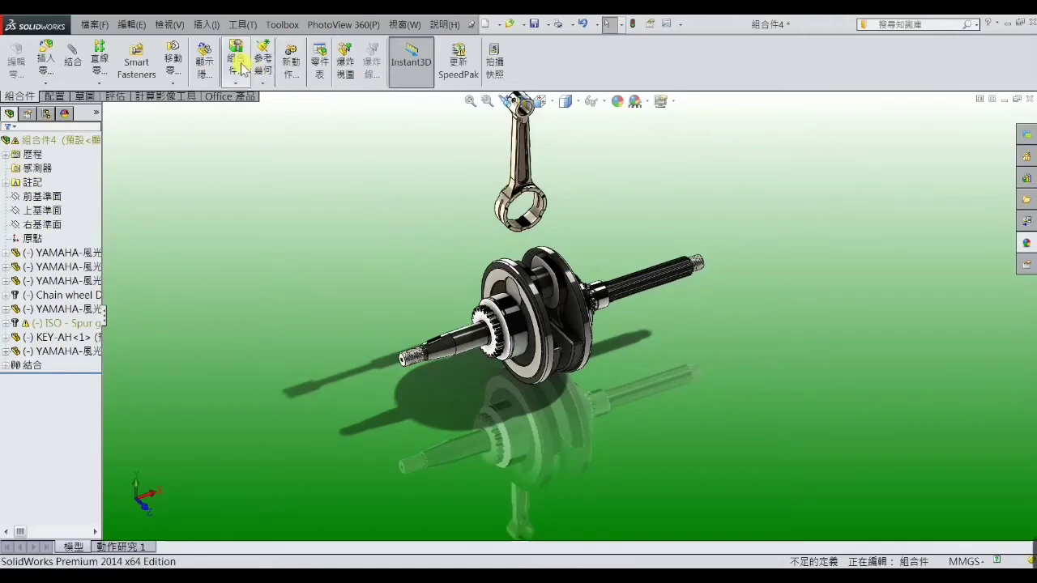
# Step: Insert the 培林-AD roller bearing and place it beside the connecting rod
pyautogui.click(206, 25)
pyautogui.moveTo(229, 44)
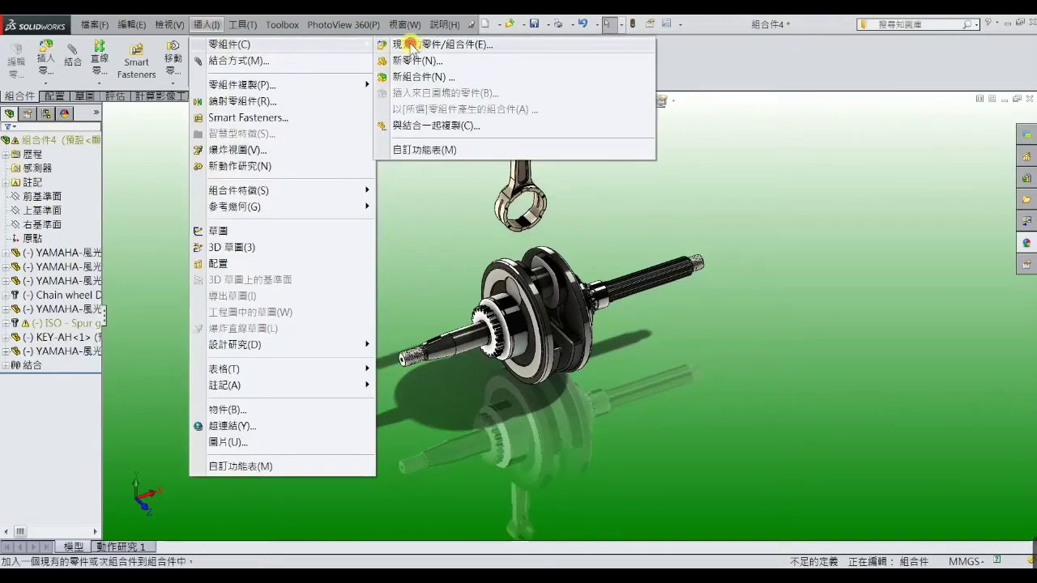
pyautogui.click(385, 42)
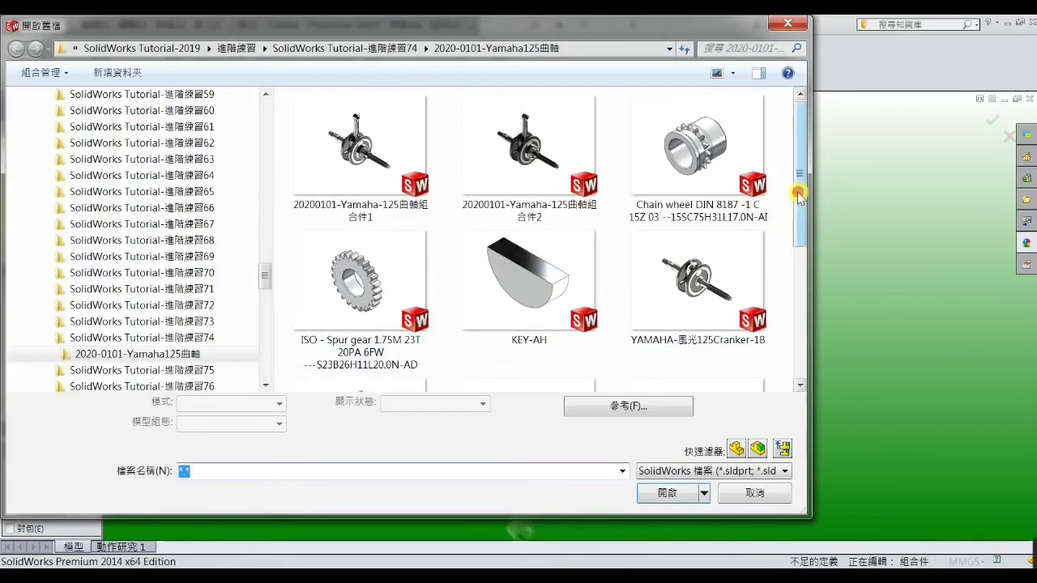
pyautogui.scroll(-2, 648, 195)
pyautogui.scroll(-2, 648, 194)
pyautogui.scroll(-2, 649, 194)
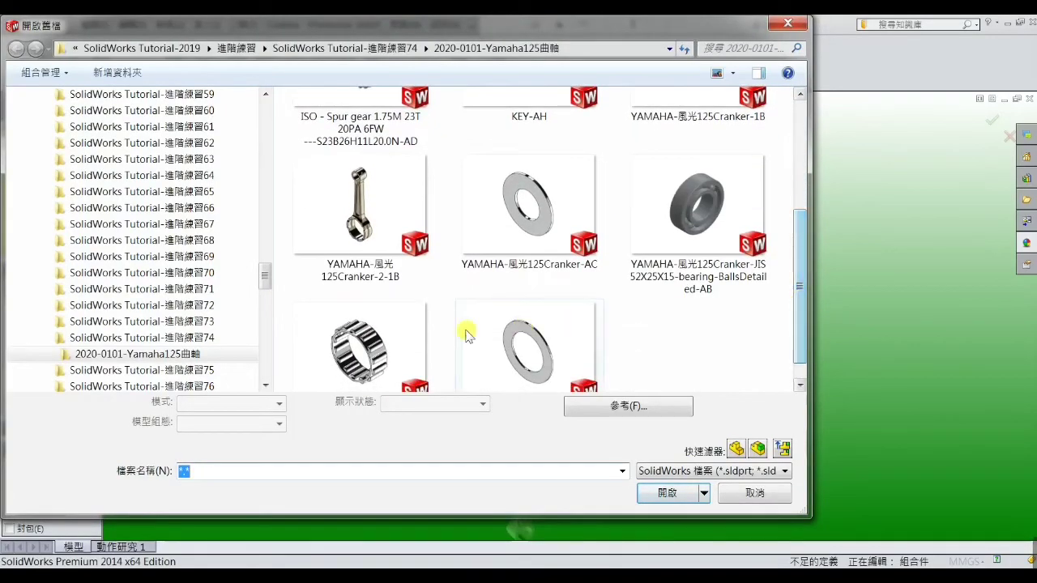
pyautogui.doubleClick(402, 339)
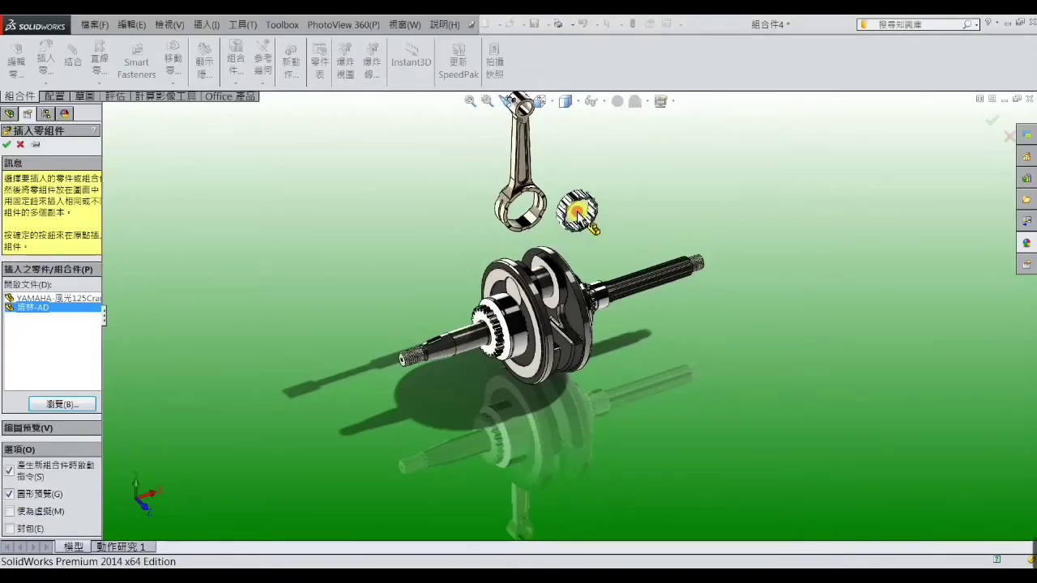
pyautogui.click(576, 211)
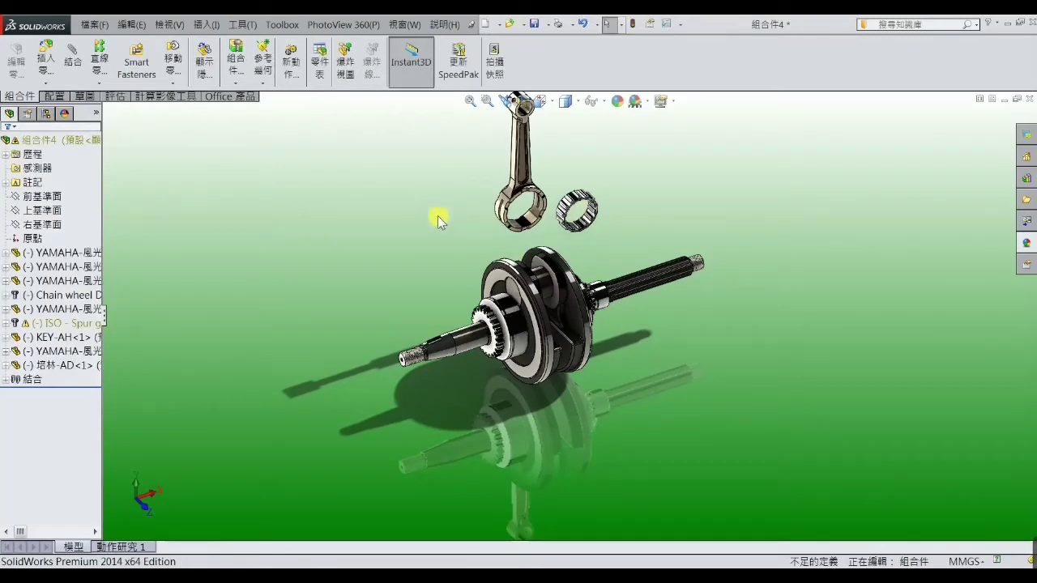
# Step: Insert a 墊片-AF washer and place it beside the bearing
pyautogui.click(204, 24)
pyautogui.moveTo(229, 44)
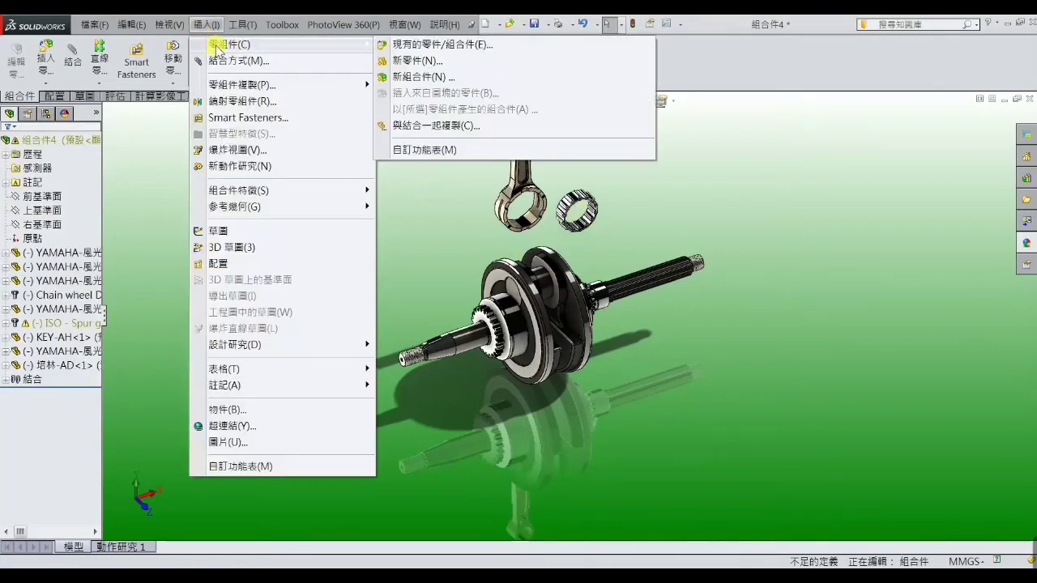
pyautogui.click(440, 41)
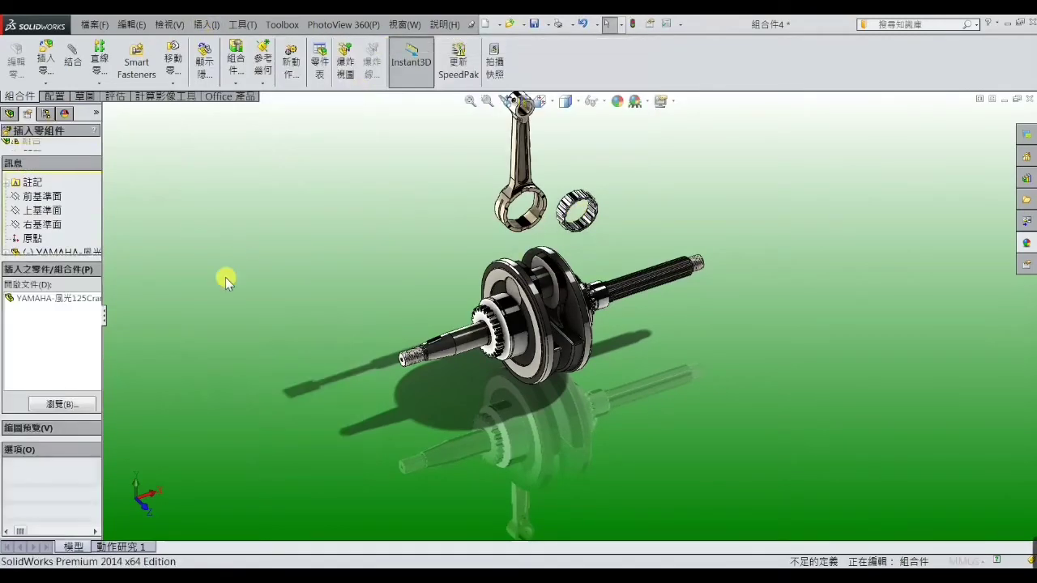
pyautogui.click(84, 405)
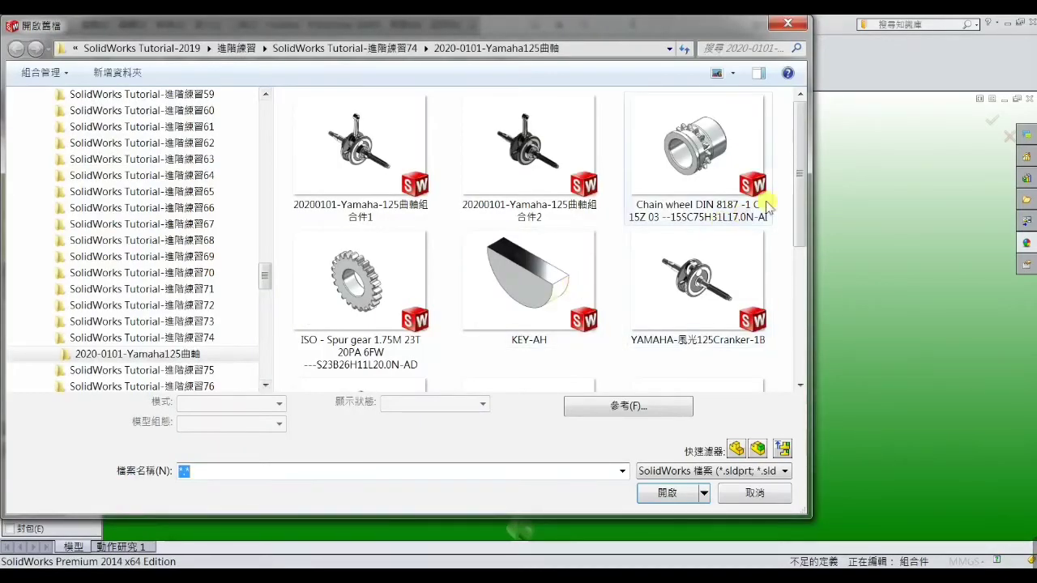
pyautogui.moveTo(802, 173); pyautogui.dragTo(798, 291)
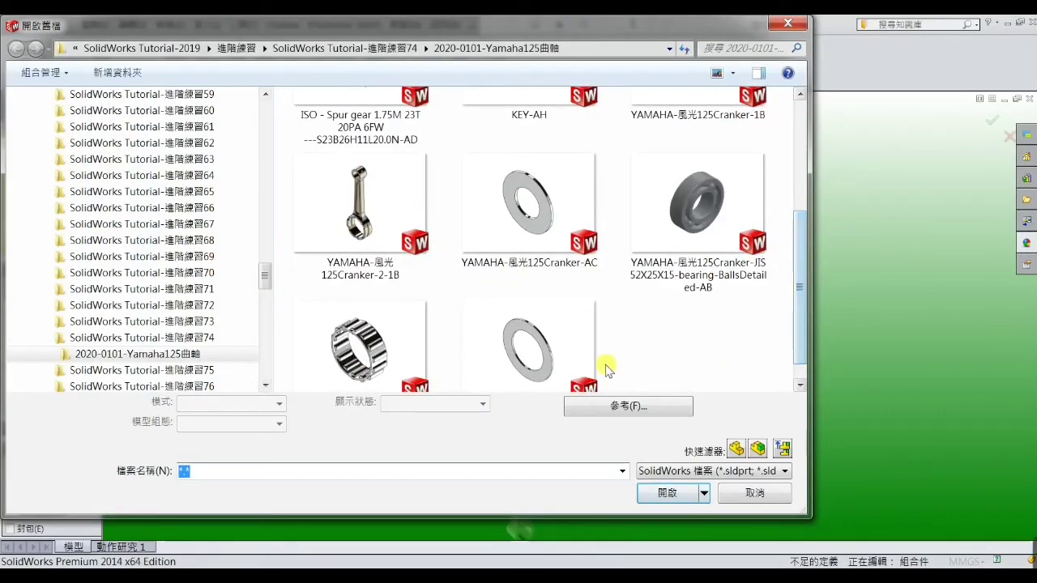
pyautogui.doubleClick(560, 360)
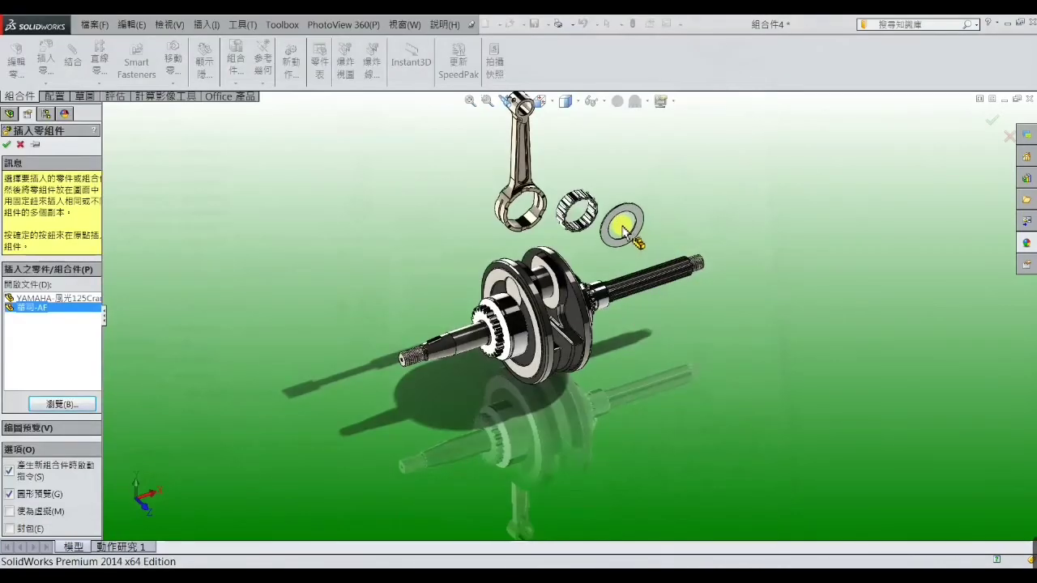
pyautogui.click(620, 219)
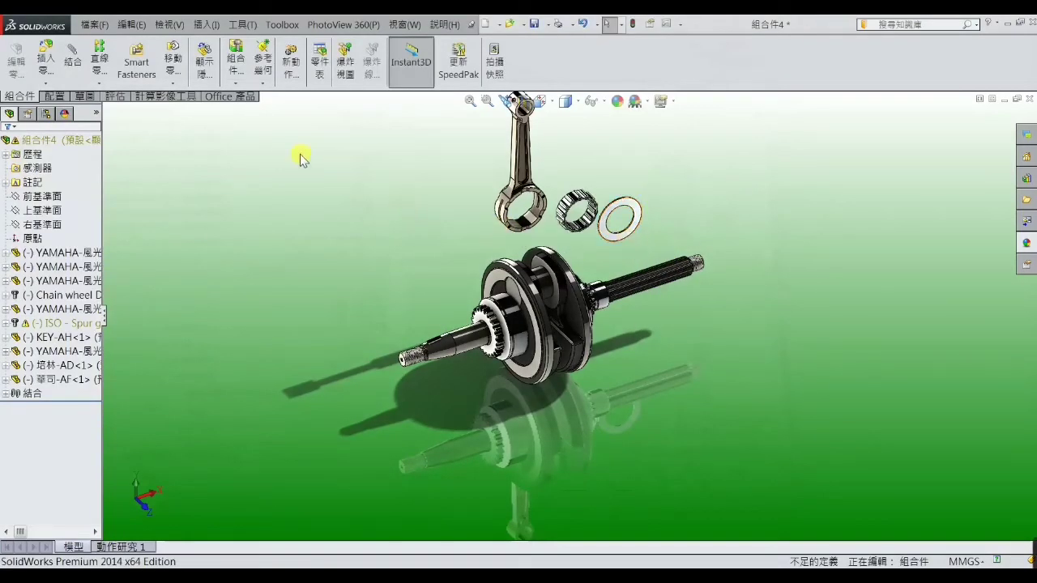
# Step: Insert a second 墊片-AF washer on the other side of the connecting rod
pyautogui.click(202, 27)
pyautogui.moveTo(229, 44)
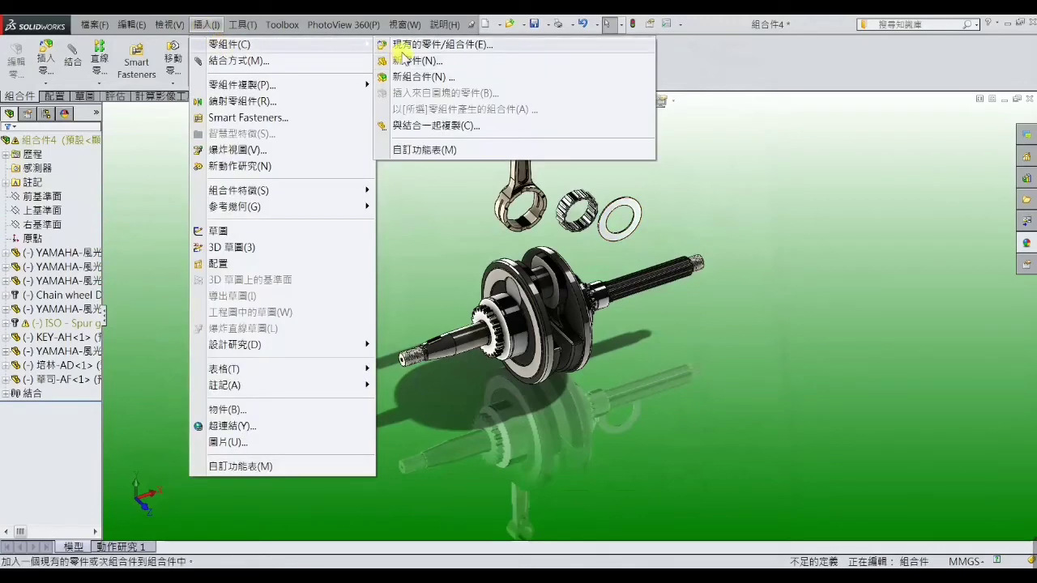
pyautogui.click(408, 45)
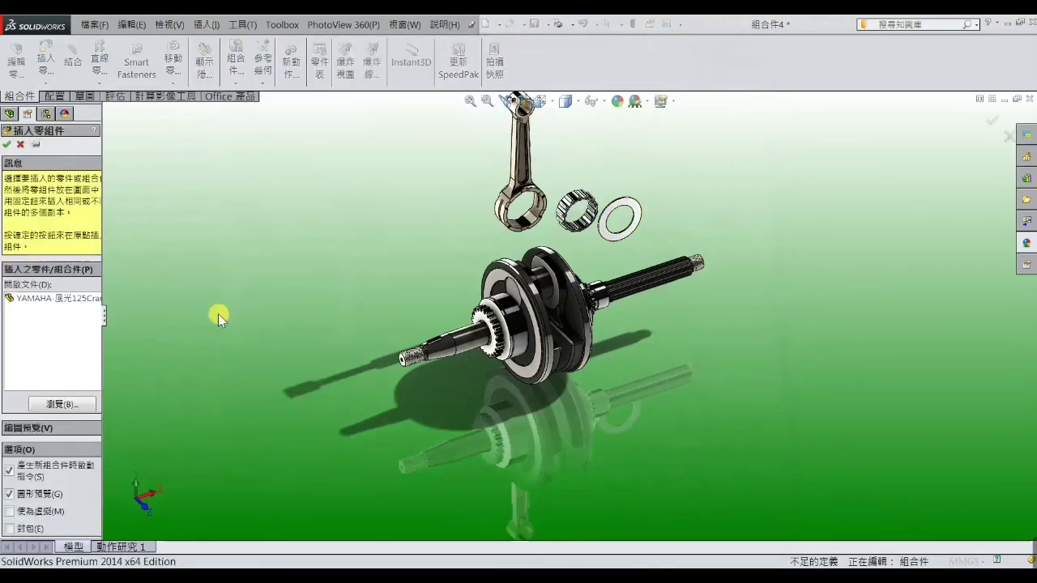
pyautogui.click(89, 404)
pyautogui.moveTo(798, 182); pyautogui.dragTo(798, 259)
pyautogui.doubleClick(583, 340)
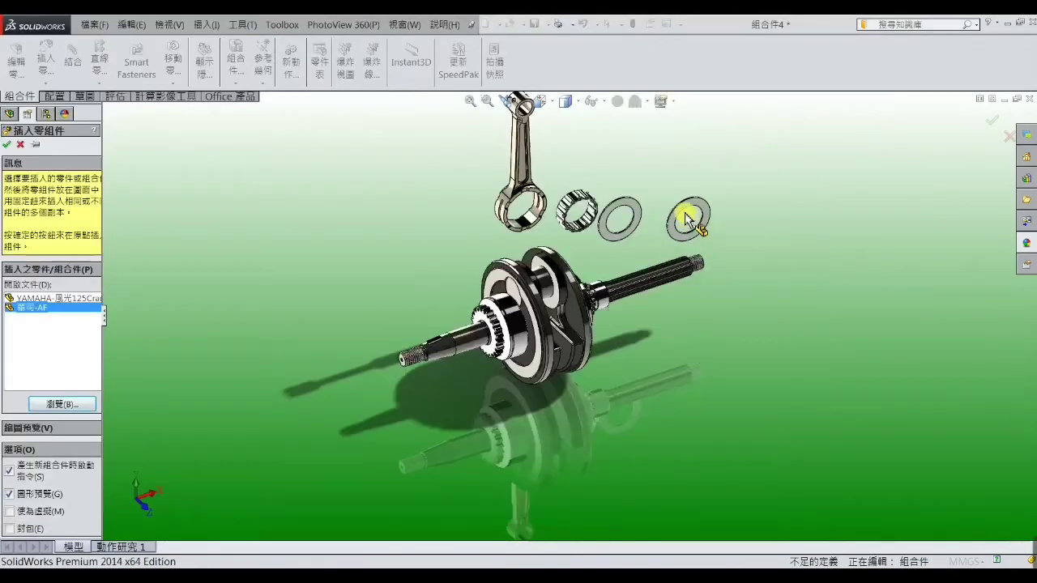
pyautogui.click(442, 225)
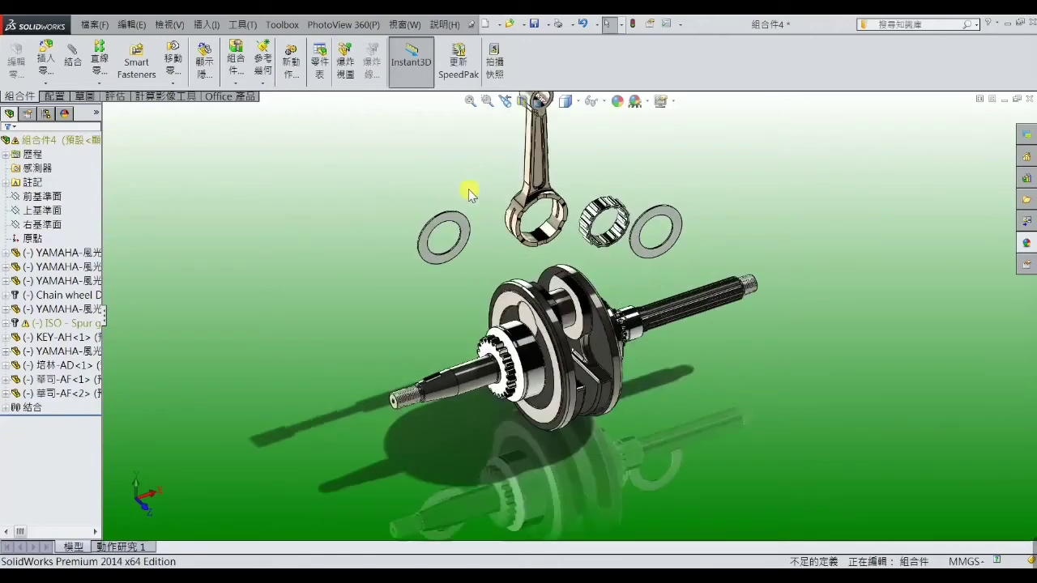
pyautogui.scroll(-2, 470, 192)
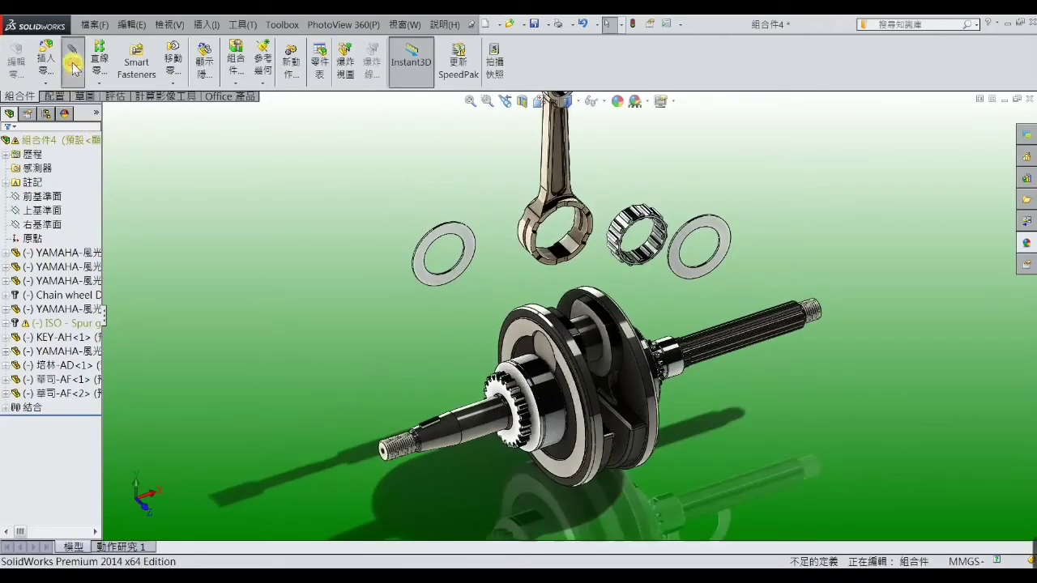
# Step: Make the needle bearing concentric with the connecting rod's big-end bore
pyautogui.scroll(-1, 539, 243)
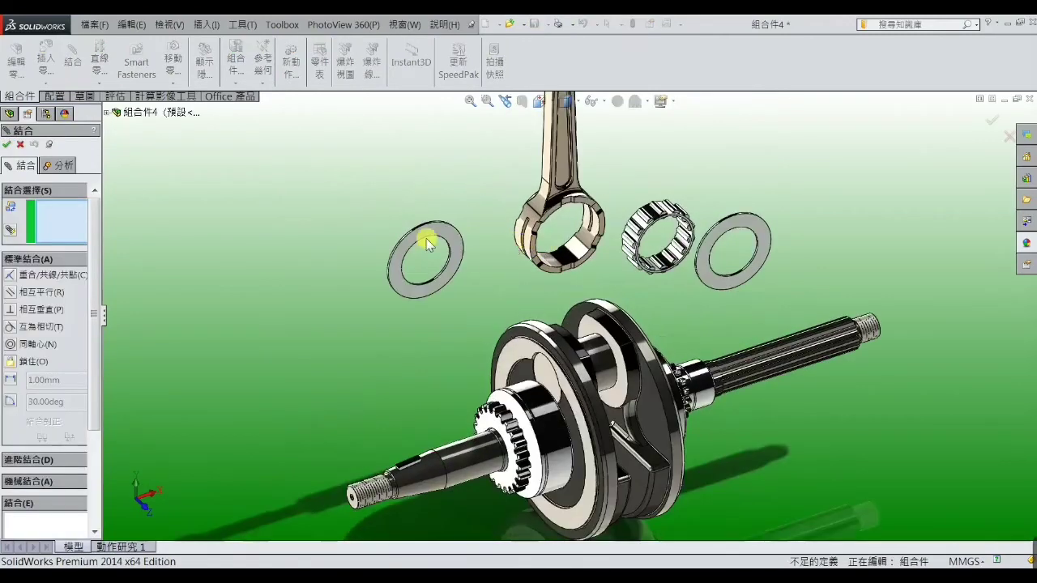
pyautogui.click(574, 251)
pyautogui.scroll(-3, 685, 261)
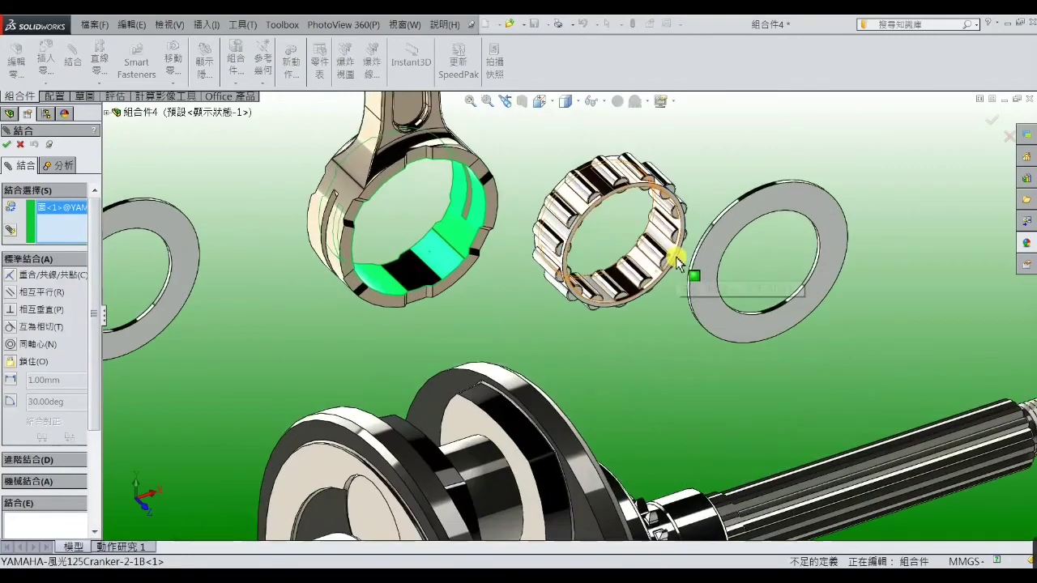
pyautogui.click(654, 274)
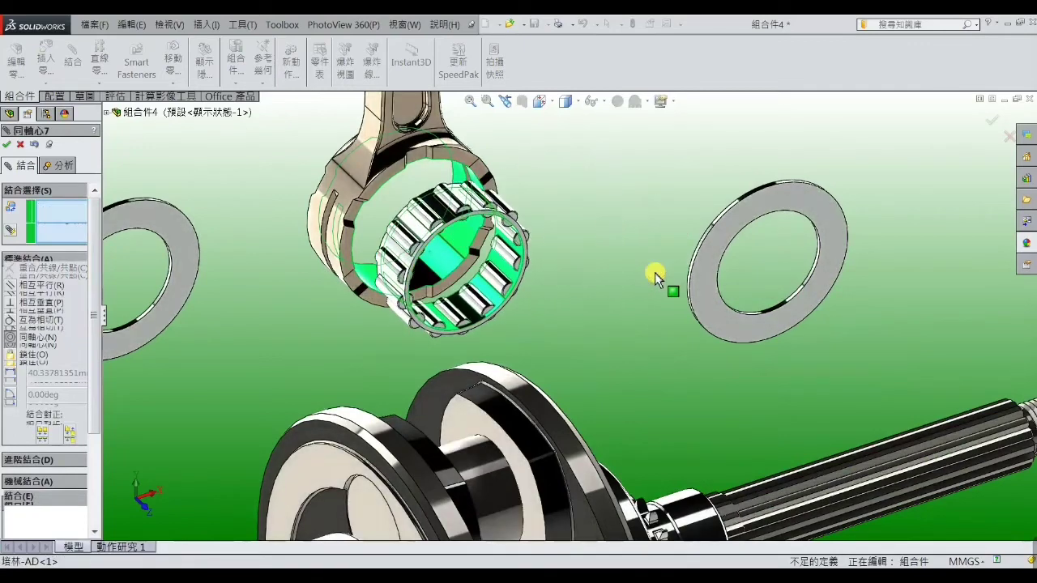
pyautogui.click(11, 146)
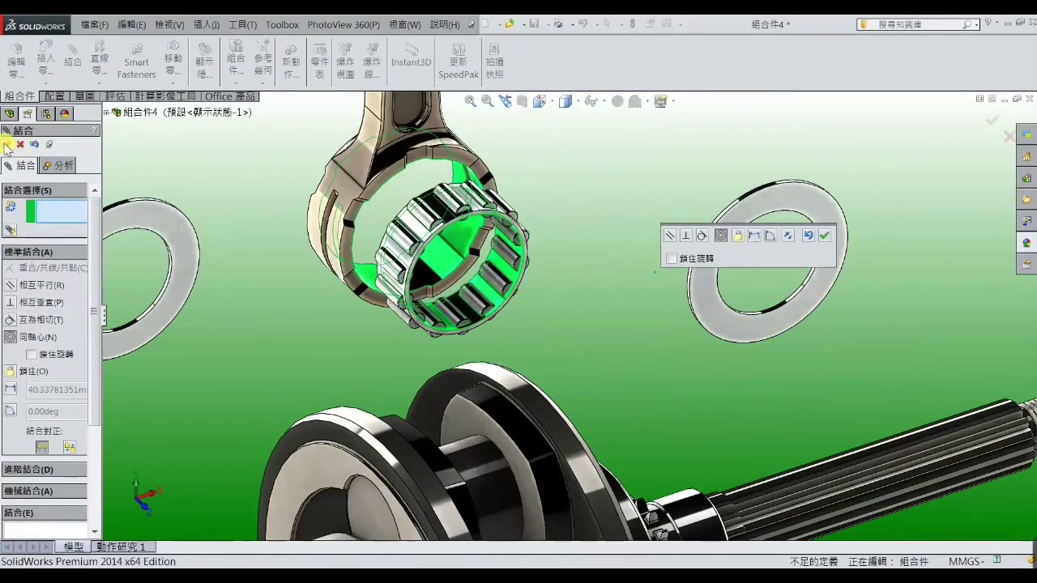
# Step: Center the first washer on the bearing with a concentric mate
pyautogui.scroll(-3, 746, 308)
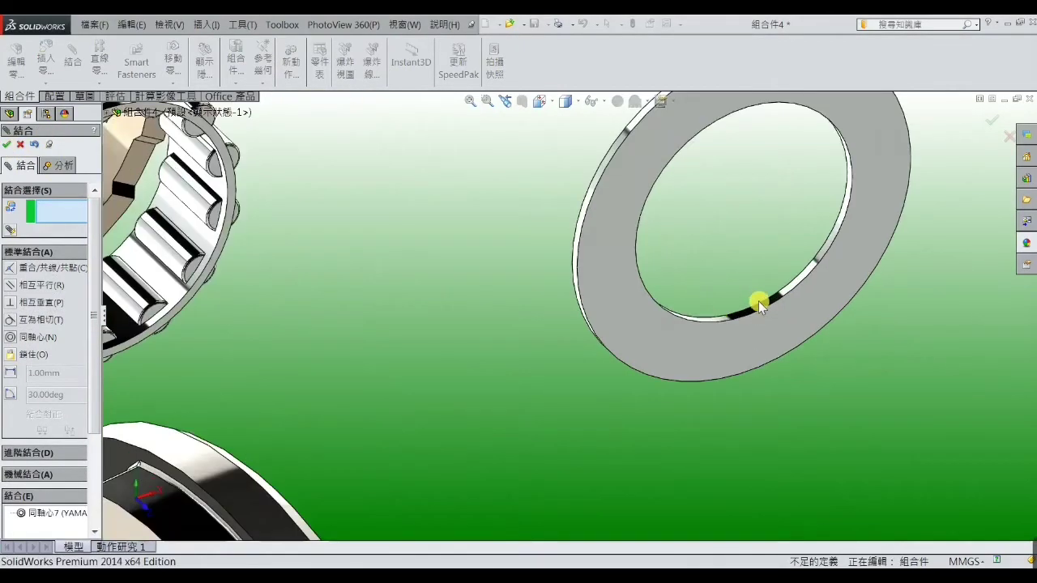
pyautogui.click(794, 286)
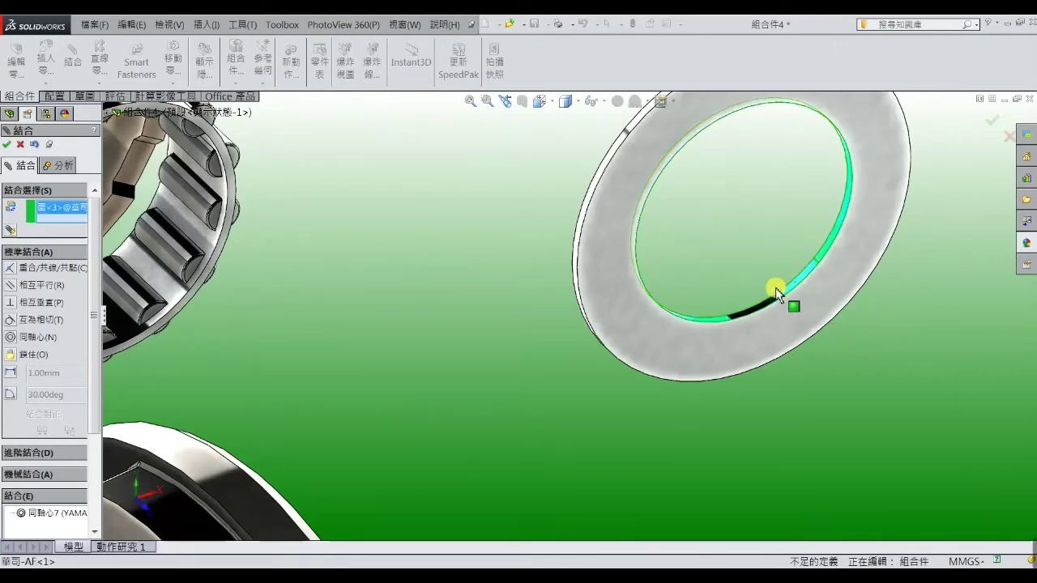
pyautogui.scroll(5, 549, 290)
pyautogui.scroll(-3, 448, 324)
pyautogui.scroll(-1, 463, 290)
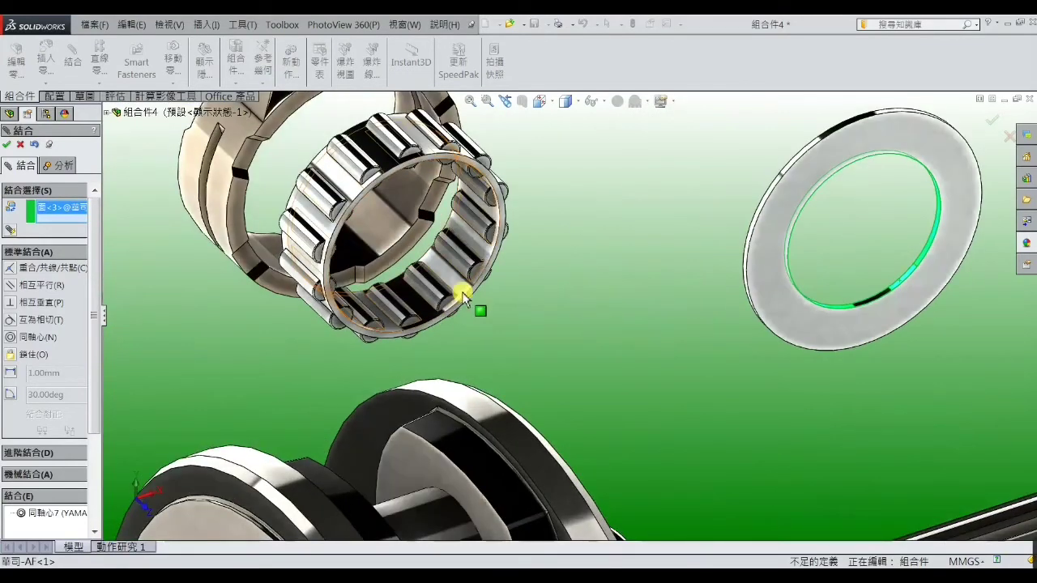
pyautogui.click(462, 290)
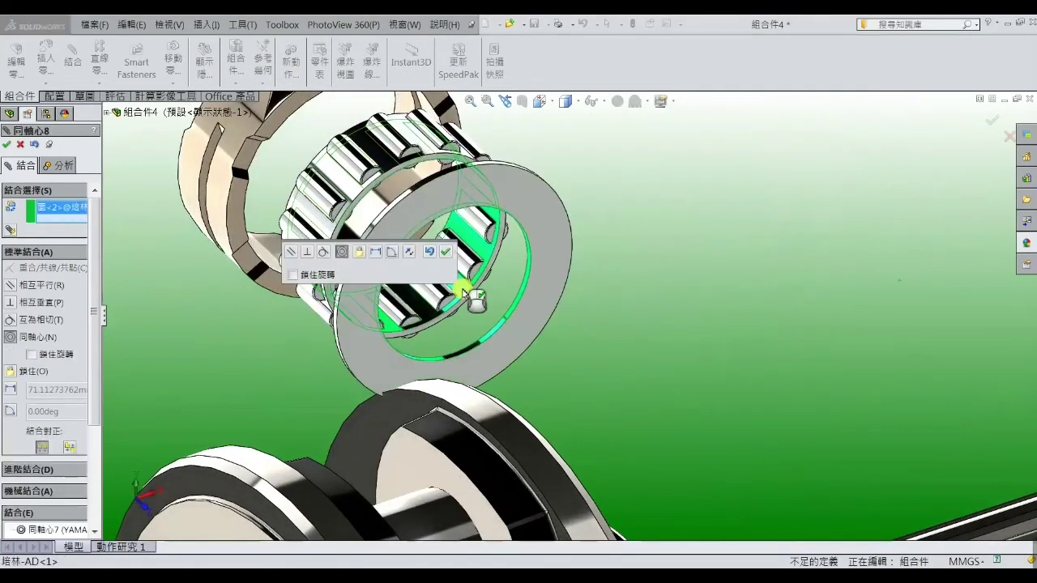
pyautogui.click(6, 145)
# Step: Center the second washer on the rod's bearing ring with a concentric mate
pyautogui.scroll(3, 202, 258)
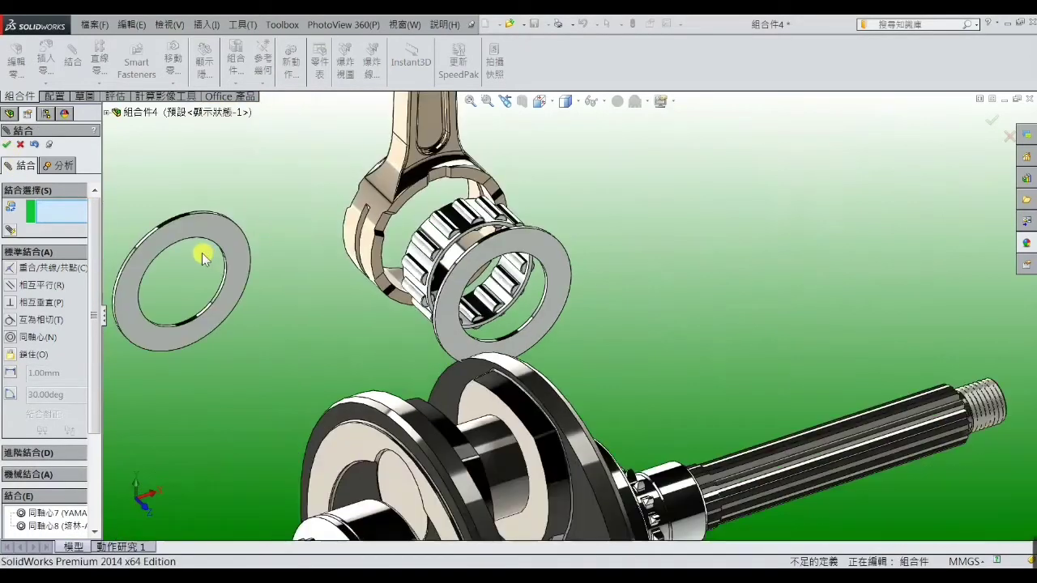
pyautogui.scroll(-2, 235, 301)
pyautogui.scroll(-3, 300, 312)
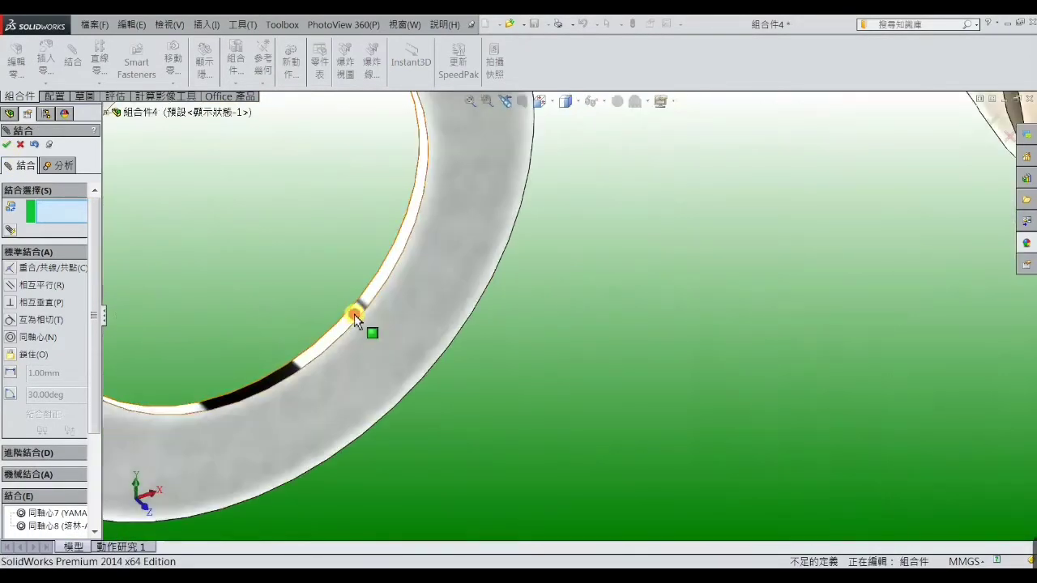
pyautogui.click(378, 312)
pyautogui.scroll(3, 486, 280)
pyautogui.scroll(2, 664, 246)
pyautogui.scroll(1, 770, 256)
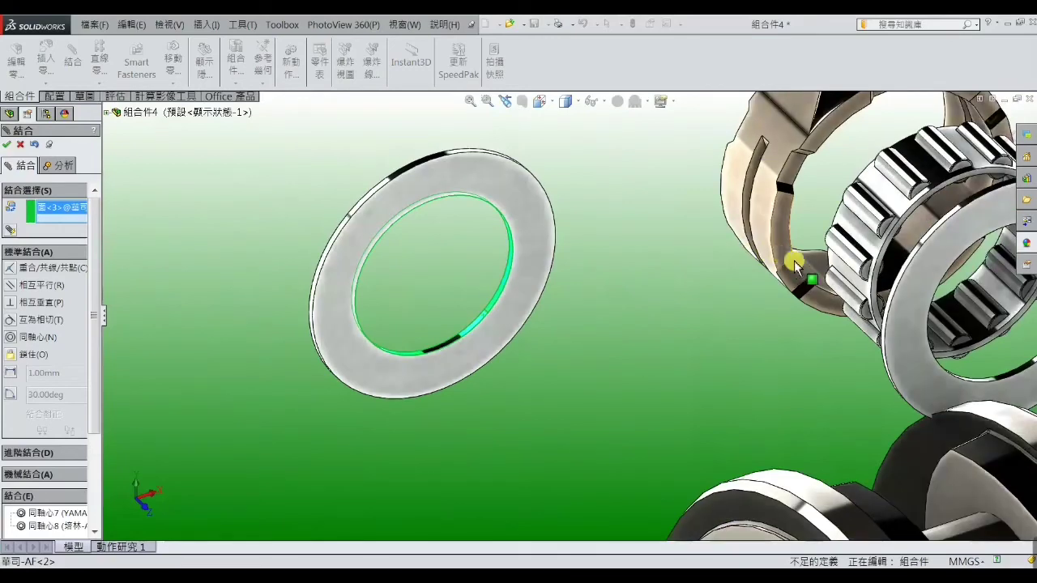
pyautogui.click(804, 265)
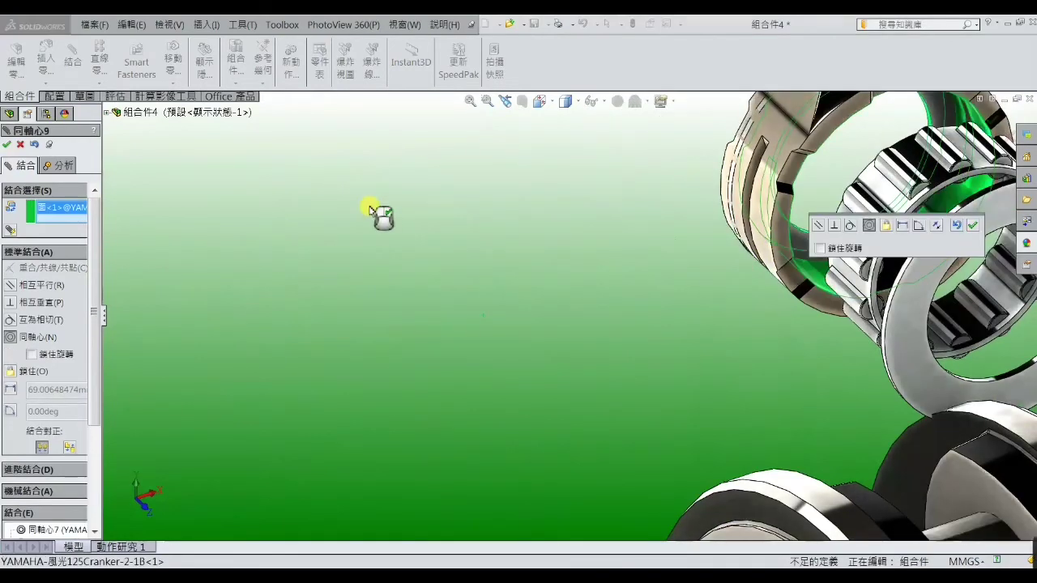
pyautogui.click(7, 145)
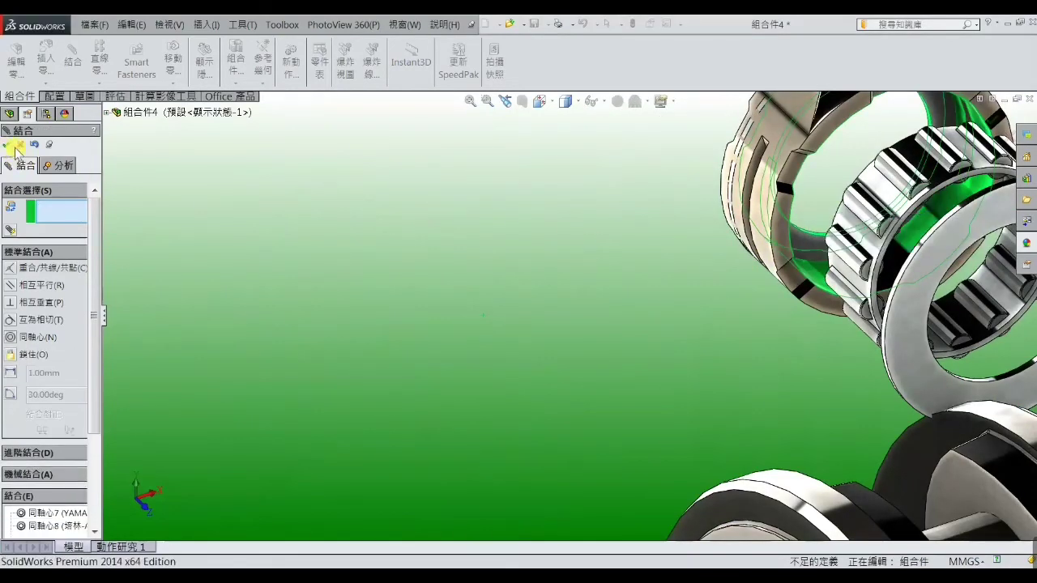
# Step: Mate one washer face coincident with the connecting rod's side face
pyautogui.click(805, 246)
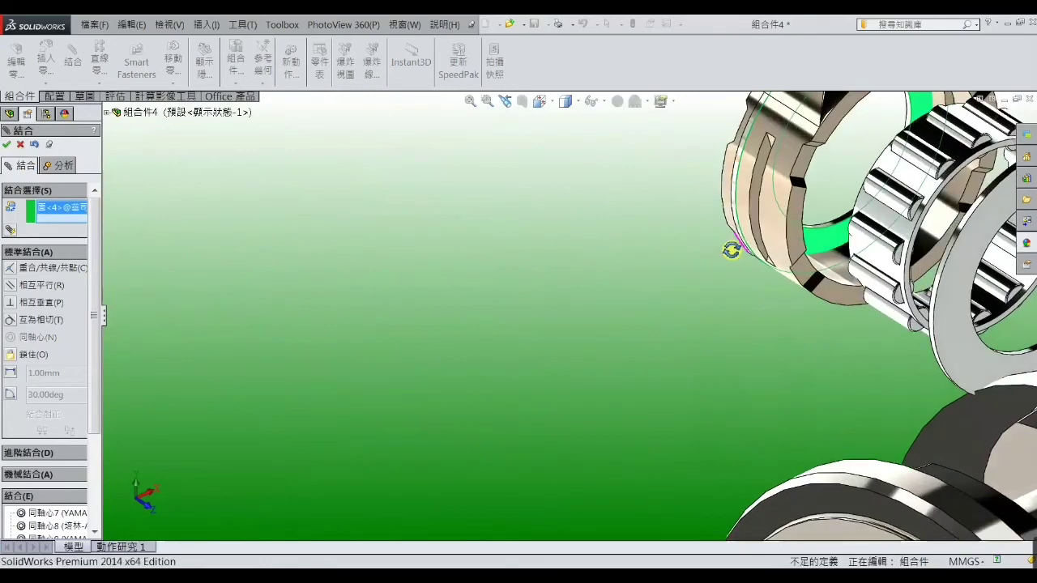
pyautogui.moveTo(718, 254); pyautogui.dragTo(778, 245, button='middle')
pyautogui.scroll(-3, 757, 236)
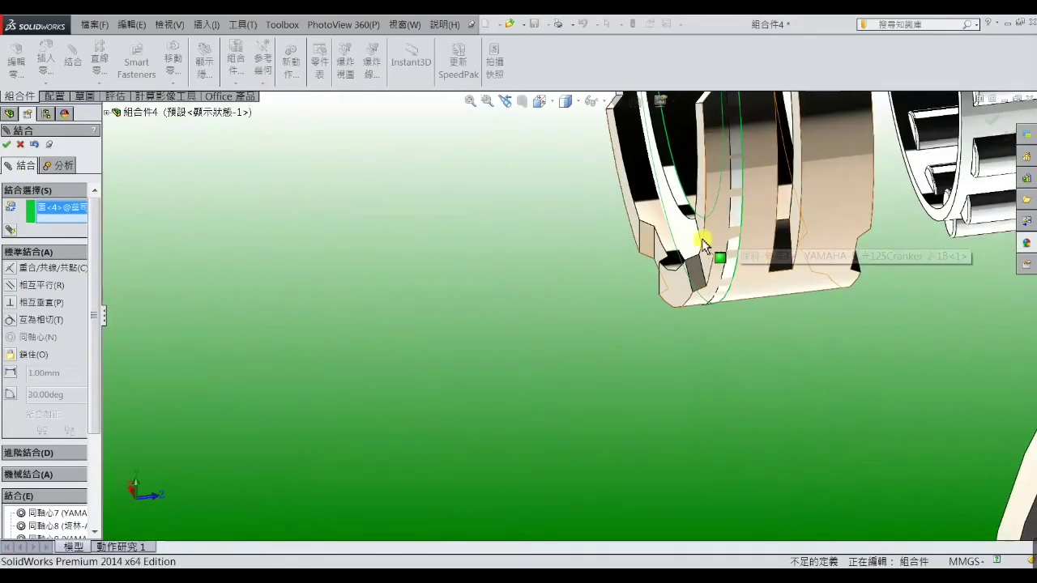
pyautogui.click(698, 225)
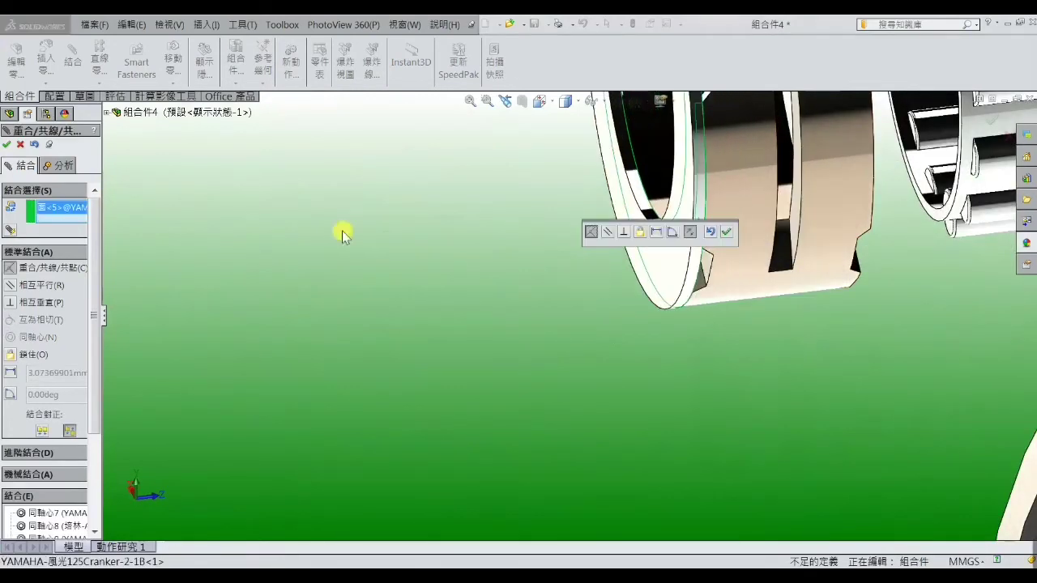
pyautogui.click(8, 145)
# Step: Seat the needle bearing's end face flush against the rod face with a coincident mate
pyautogui.scroll(2, 463, 273)
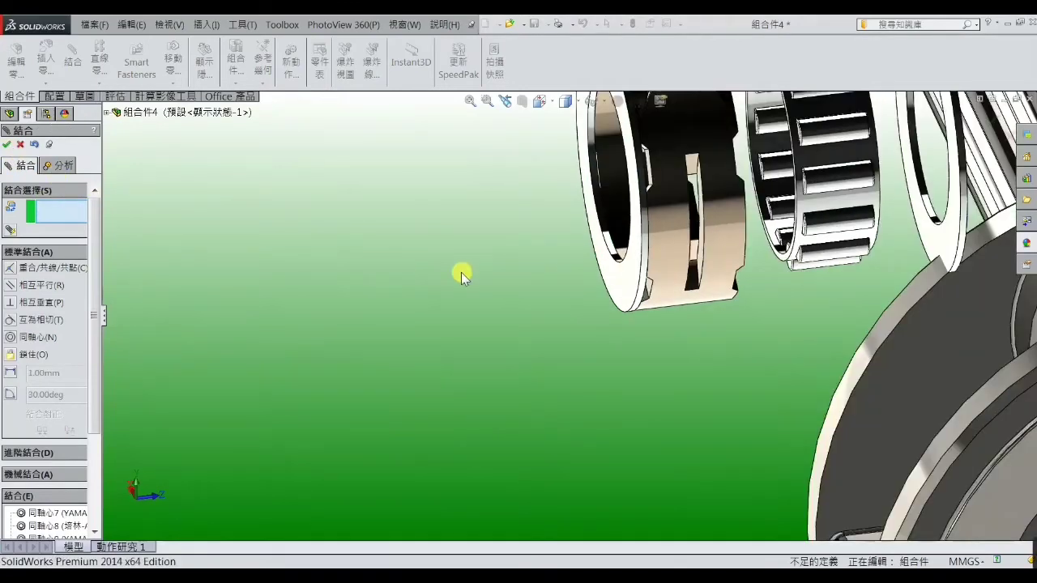
pyautogui.scroll(-3, 732, 203)
pyautogui.scroll(-2, 751, 217)
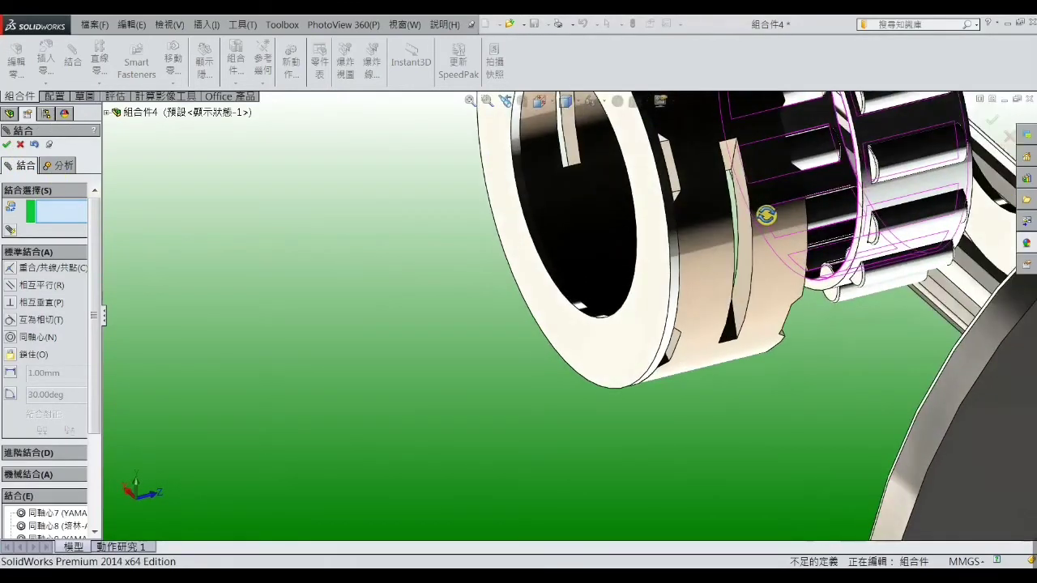
pyautogui.scroll(-1, 765, 216)
pyautogui.scroll(-2, 854, 227)
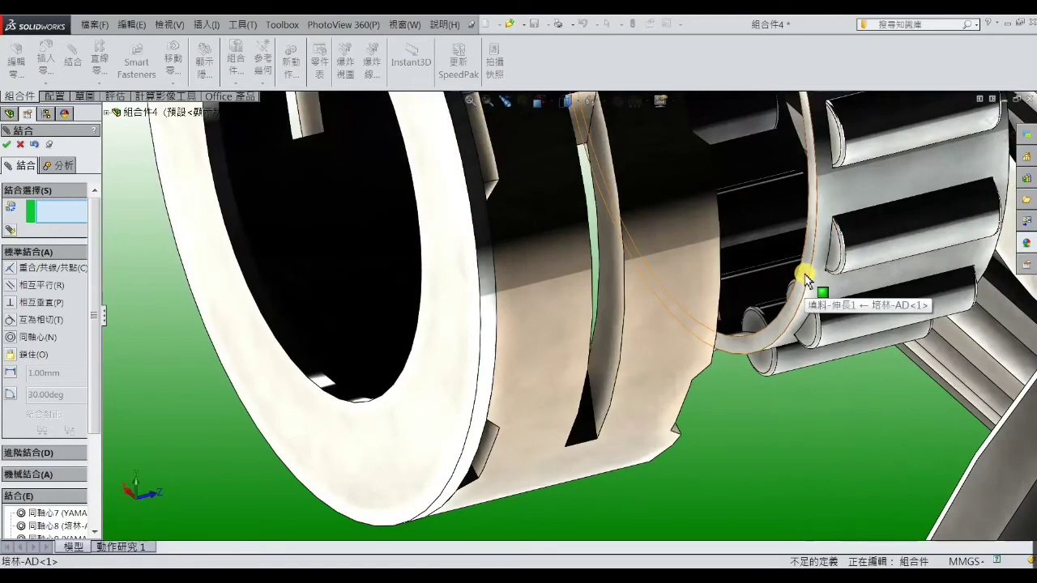
pyautogui.click(806, 273)
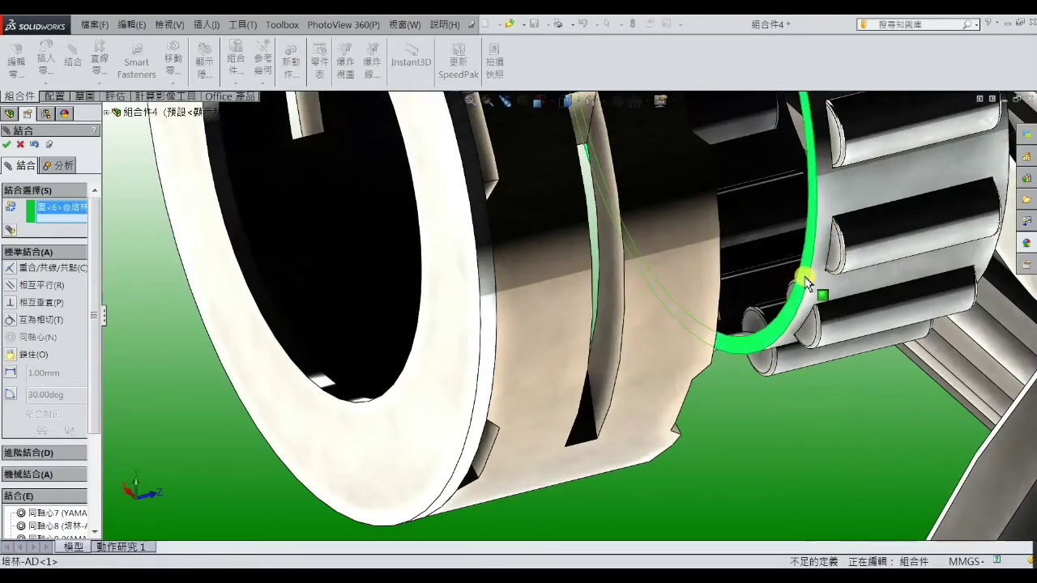
pyautogui.click(491, 442)
pyautogui.click(20, 207)
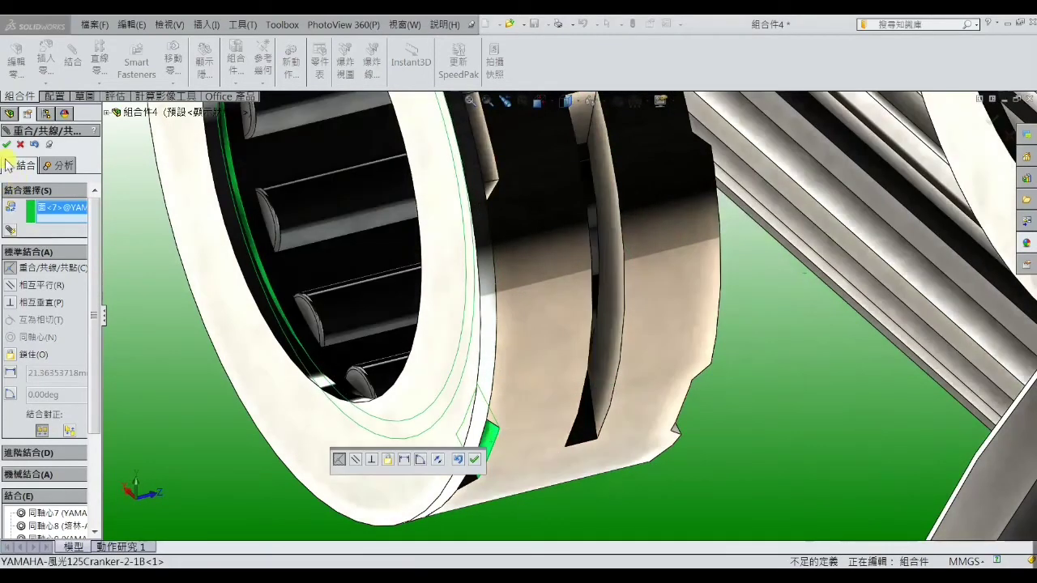
pyautogui.click(6, 144)
# Step: Mate the other washer's face flush against the rod's opposite side
pyautogui.scroll(5, 769, 288)
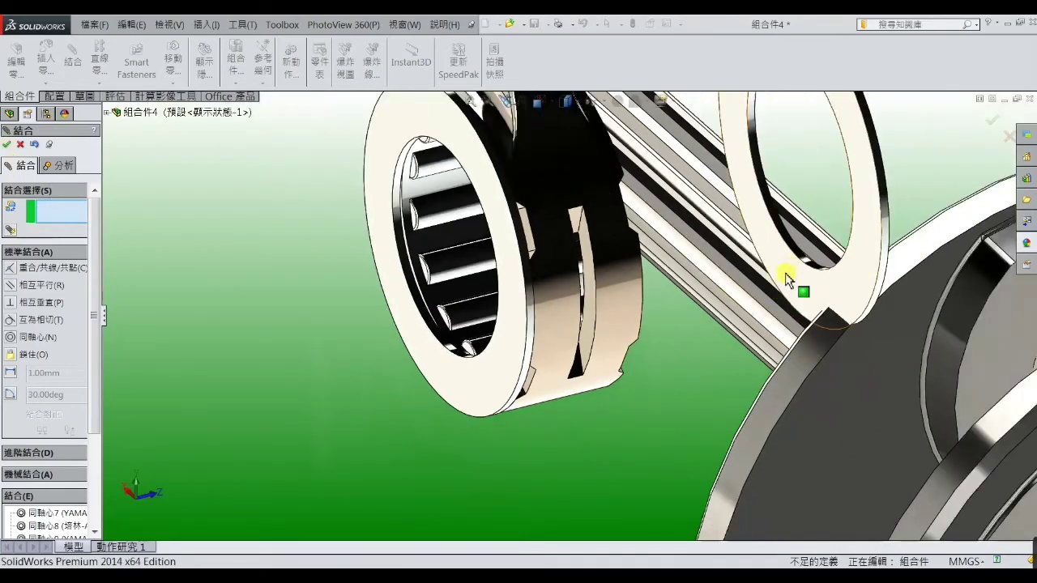
pyautogui.click(786, 276)
pyautogui.moveTo(786, 276)
pyautogui.mouseDown(button='middle')
pyautogui.moveTo(555, 265)
pyautogui.moveTo(383, 312)
pyautogui.mouseUp(button='middle')
pyautogui.scroll(-3, 383, 312)
pyautogui.scroll(-3, 365, 290)
pyautogui.scroll(-2, 343, 241)
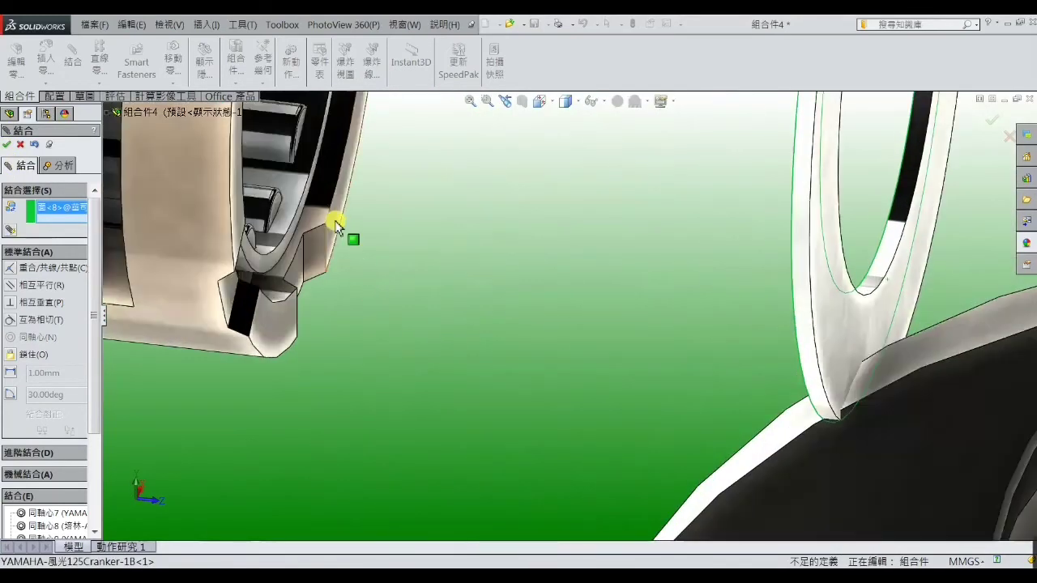
pyautogui.click(335, 220)
pyautogui.press('Return')
pyautogui.scroll(5, 413, 295)
pyautogui.scroll(3, 423, 301)
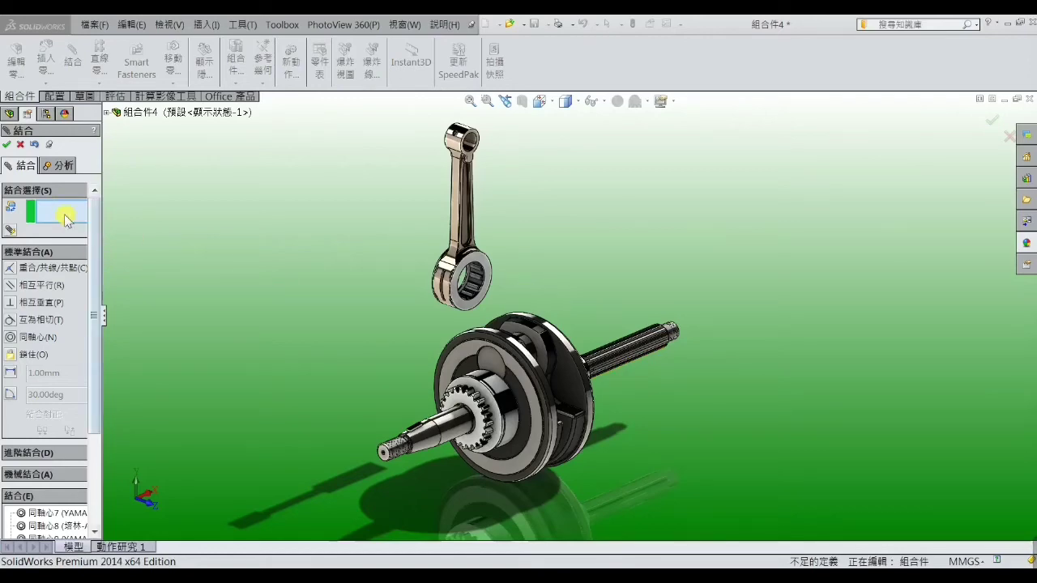
# Step: Select the rod bearing's bore and the crankpin to preview a concentric mate
pyautogui.scroll(-2, 448, 288)
pyautogui.scroll(-3, 491, 292)
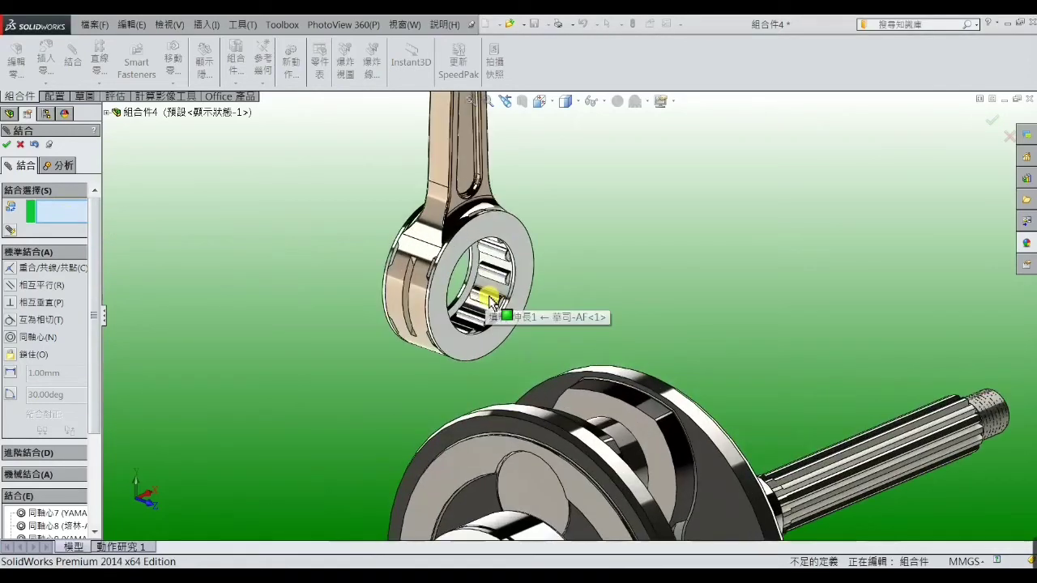
pyautogui.scroll(-3, 492, 294)
pyautogui.click(509, 288)
pyautogui.scroll(3, 624, 311)
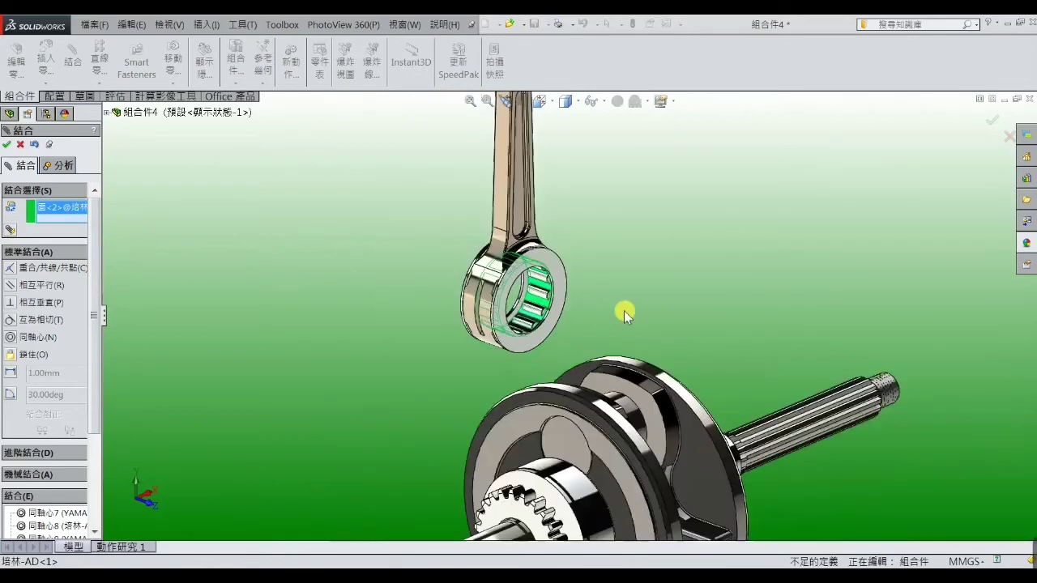
pyautogui.click(630, 413)
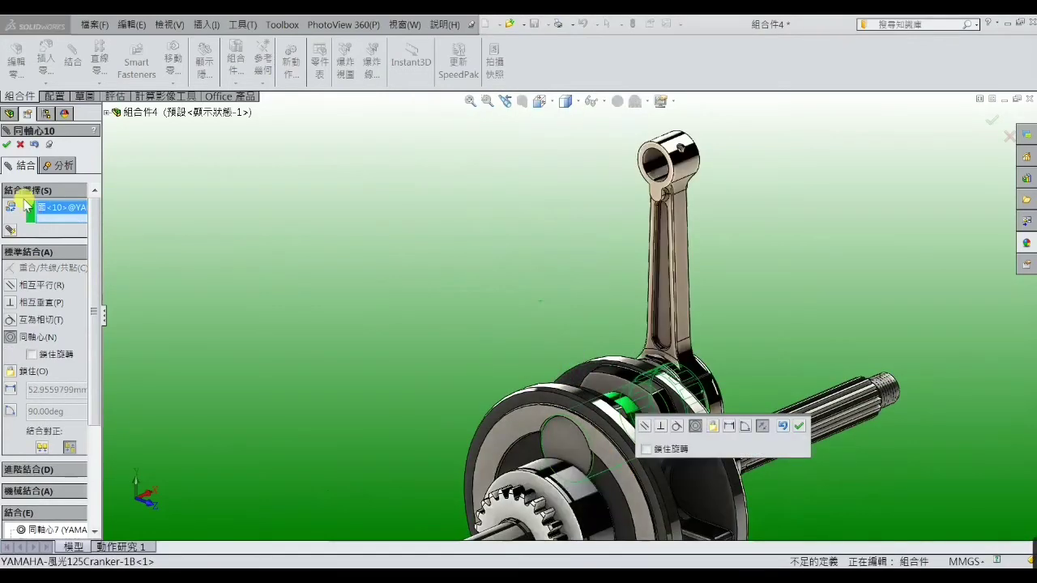
# Step: Confirm the rod's concentric mate on the crankpin and seat its side flush against the crank web
pyautogui.click(6, 144)
pyautogui.scroll(-2, 648, 377)
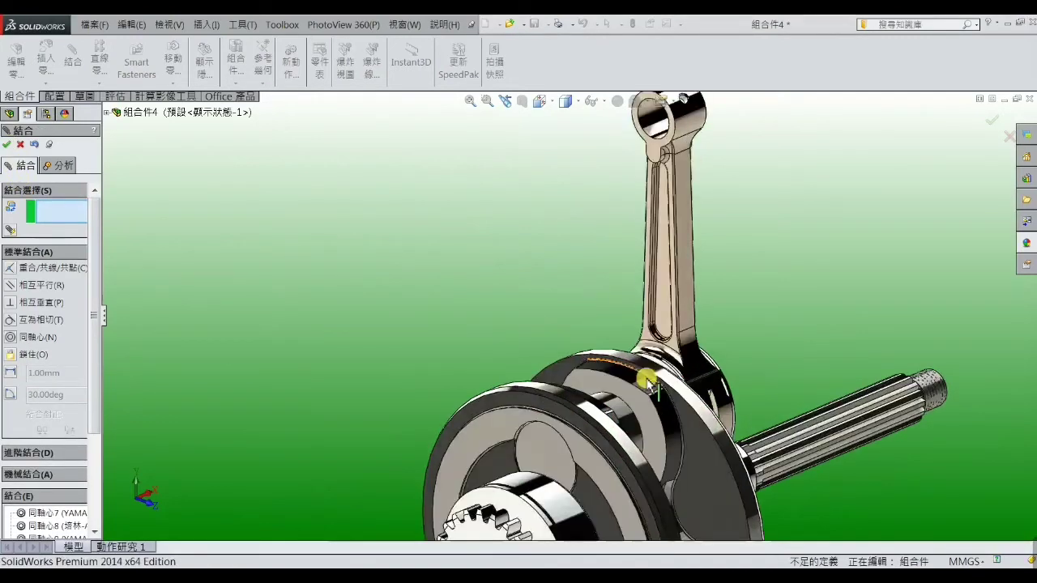
pyautogui.scroll(-2, 634, 391)
pyautogui.scroll(-1, 636, 381)
pyautogui.scroll(-2, 640, 362)
pyautogui.scroll(-1, 653, 341)
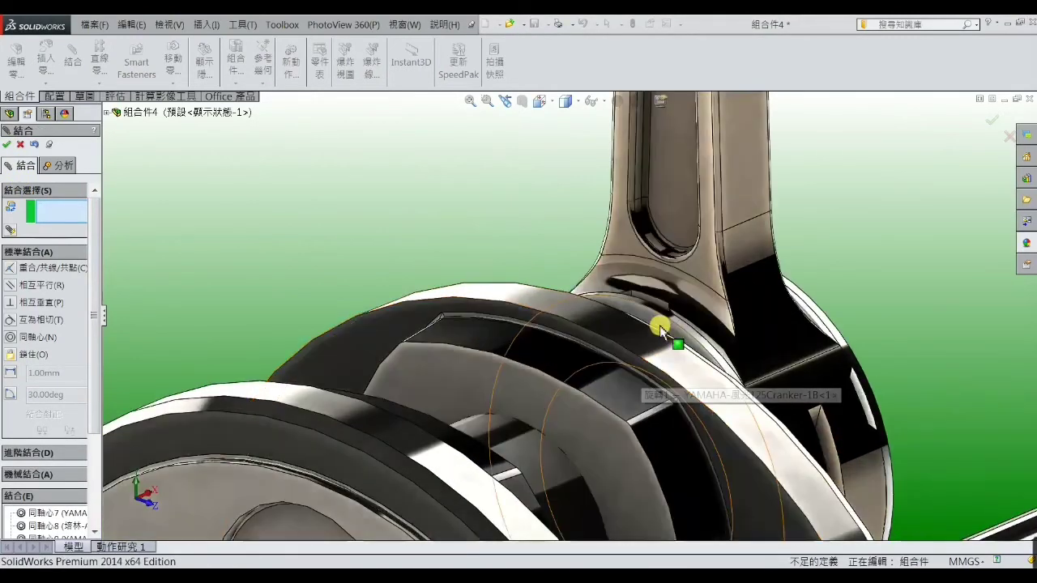
pyautogui.click(660, 324)
pyautogui.scroll(2, 661, 325)
pyautogui.scroll(2, 593, 408)
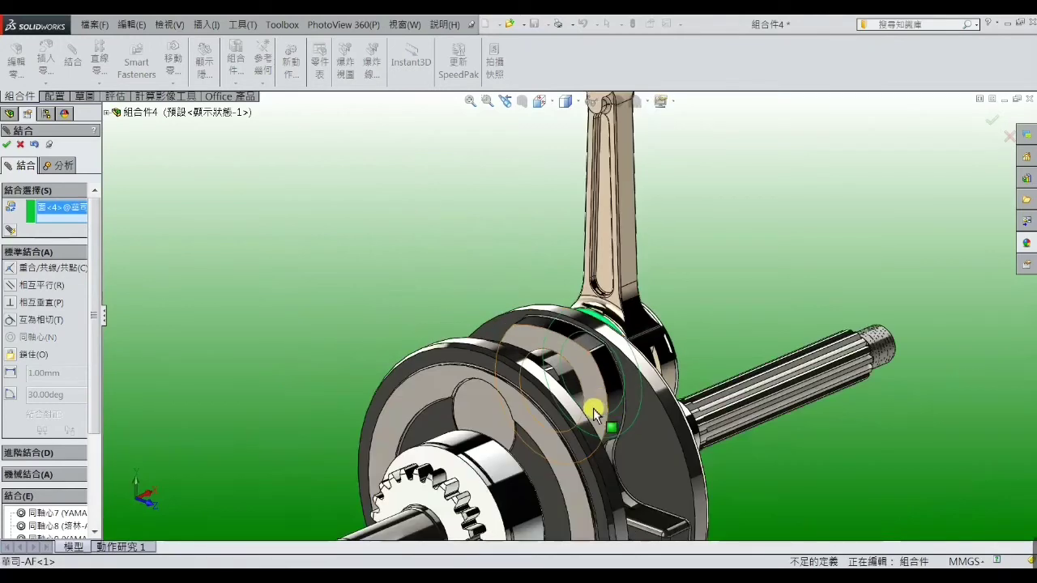
pyautogui.scroll(2, 551, 409)
pyautogui.moveTo(503, 410); pyautogui.dragTo(508, 408, button='middle')
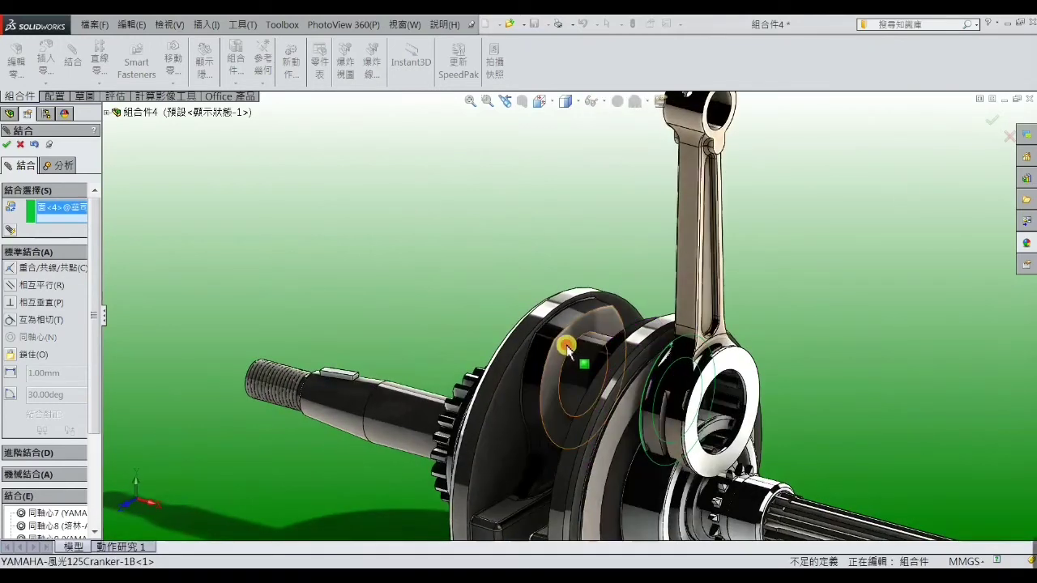
pyautogui.click(567, 351)
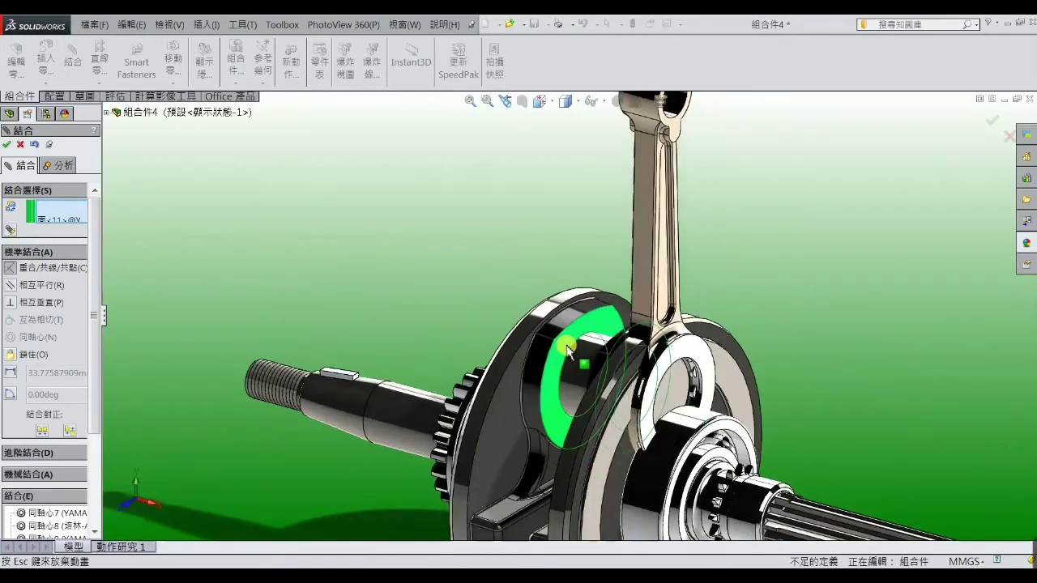
pyautogui.click(6, 144)
# Step: Drag the crank to check that the crankshaft and rod rotate freely
pyautogui.scroll(3, 370, 271)
pyautogui.moveTo(369, 271)
pyautogui.mouseDown(button='middle')
pyautogui.moveTo(415, 298)
pyautogui.moveTo(485, 271)
pyautogui.moveTo(497, 289)
pyautogui.mouseUp(button='middle')
pyautogui.scroll(2, 632, 243)
pyautogui.scroll(-2, 632, 248)
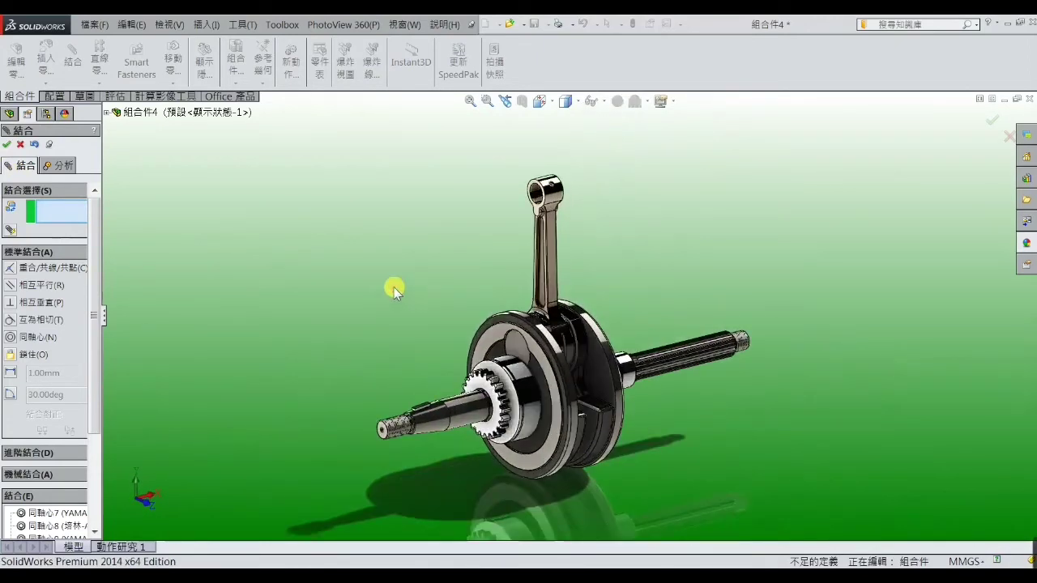
pyautogui.moveTo(515, 347)
pyautogui.mouseDown()
pyautogui.moveTo(527, 348)
pyautogui.moveTo(537, 371)
pyautogui.moveTo(533, 440)
pyautogui.moveTo(498, 413)
pyautogui.moveTo(497, 342)
pyautogui.moveTo(526, 347)
pyautogui.moveTo(534, 417)
pyautogui.moveTo(502, 381)
pyautogui.moveTo(498, 343)
pyautogui.moveTo(513, 343)
pyautogui.mouseUp()
pyautogui.moveTo(536, 202); pyautogui.dragTo(536, 204)
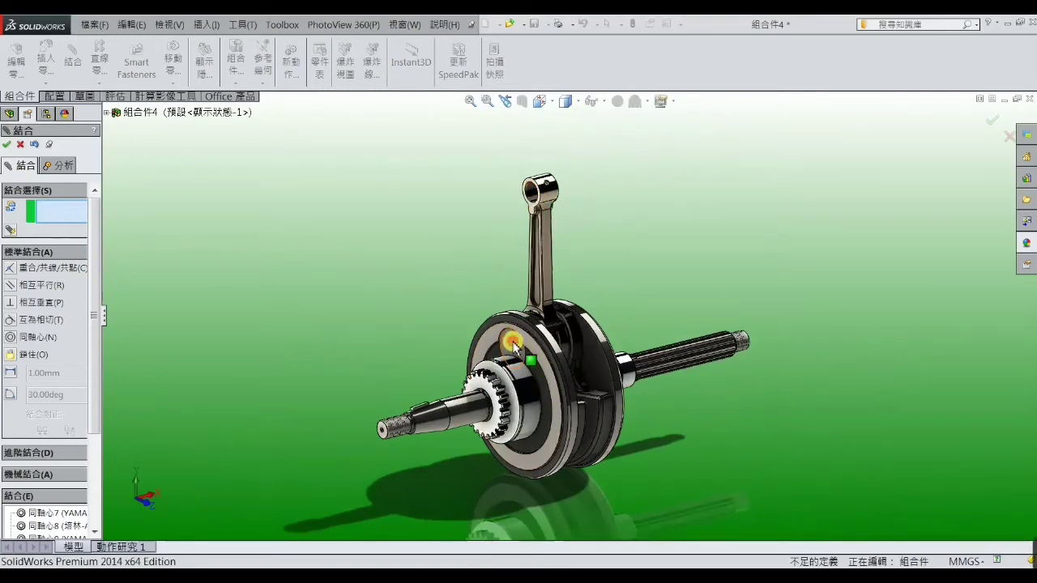
pyautogui.moveTo(519, 350)
pyautogui.mouseDown()
pyautogui.moveTo(543, 415)
pyautogui.moveTo(528, 356)
pyautogui.mouseUp()
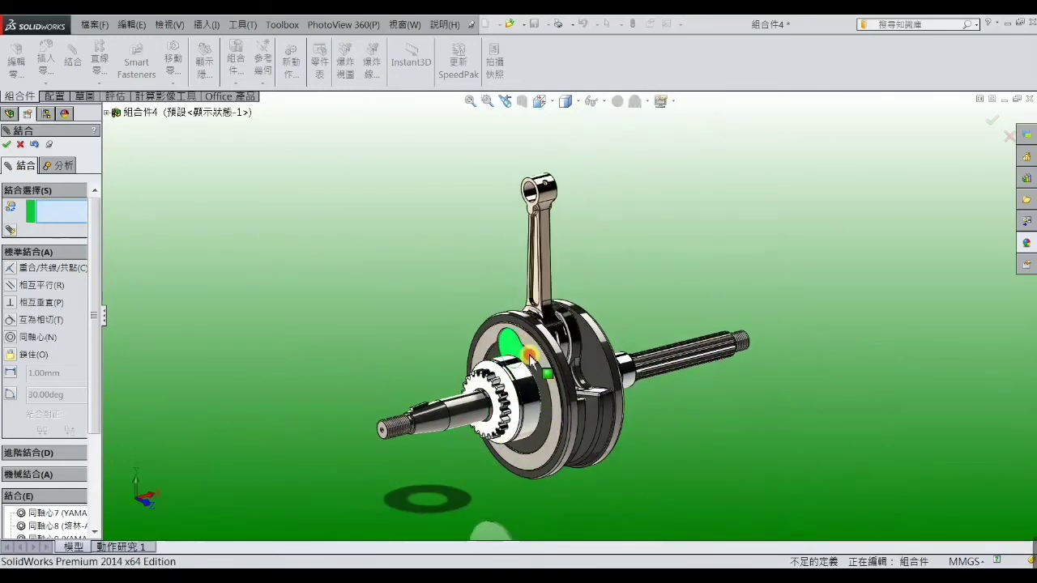
pyautogui.moveTo(419, 279); pyautogui.dragTo(154, 216)
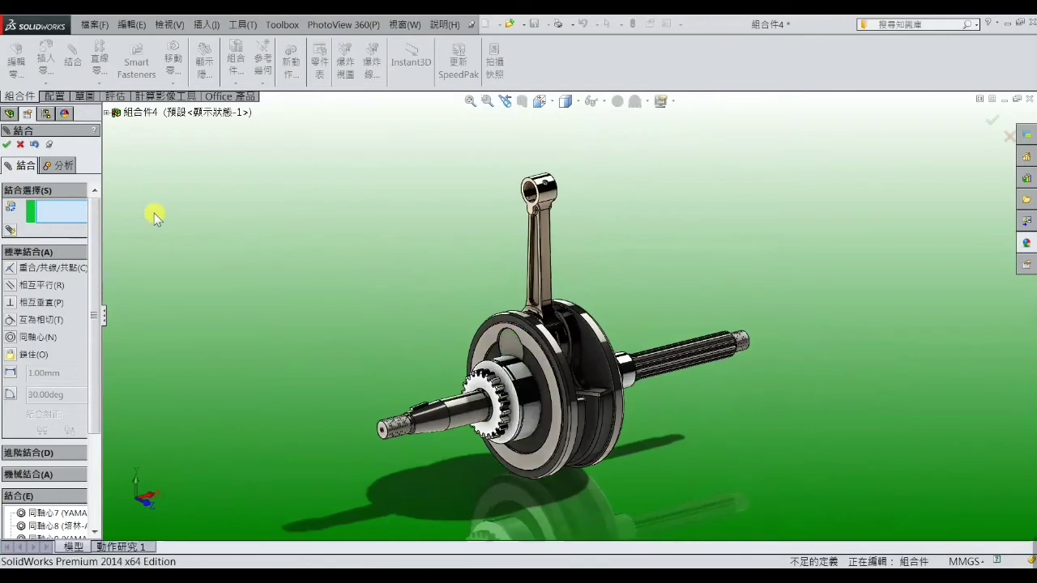
# Step: Mate the rod's small-end axis coincident with the assembly Front Plane, then zoom to fit
pyautogui.click(106, 112)
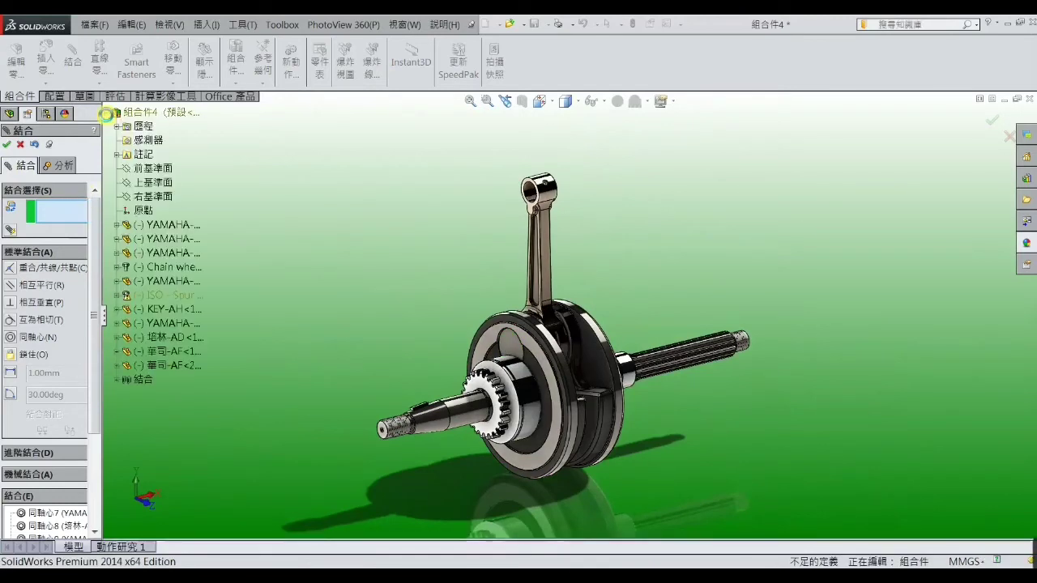
pyautogui.click(149, 169)
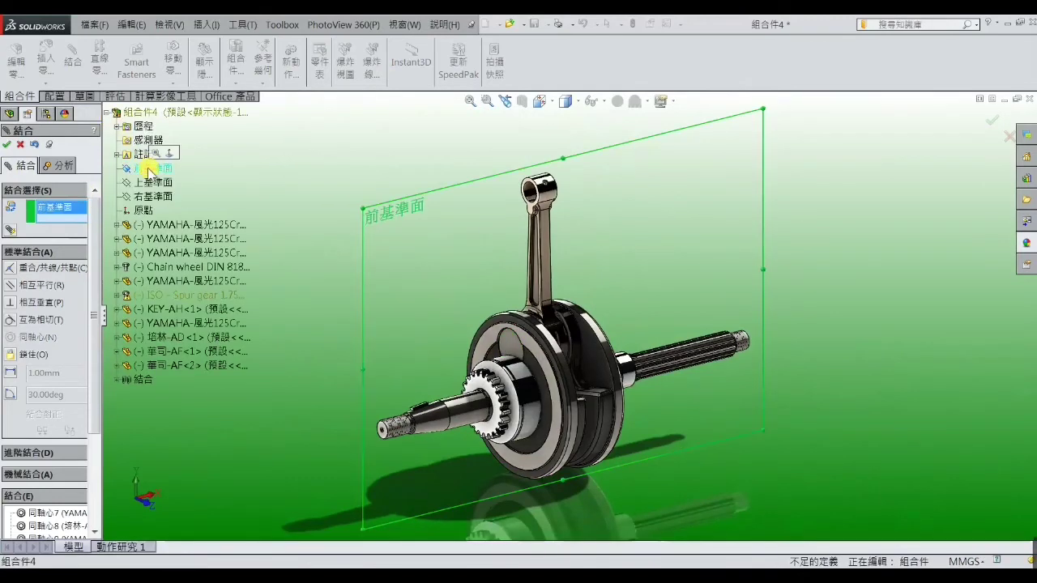
pyautogui.click(169, 25)
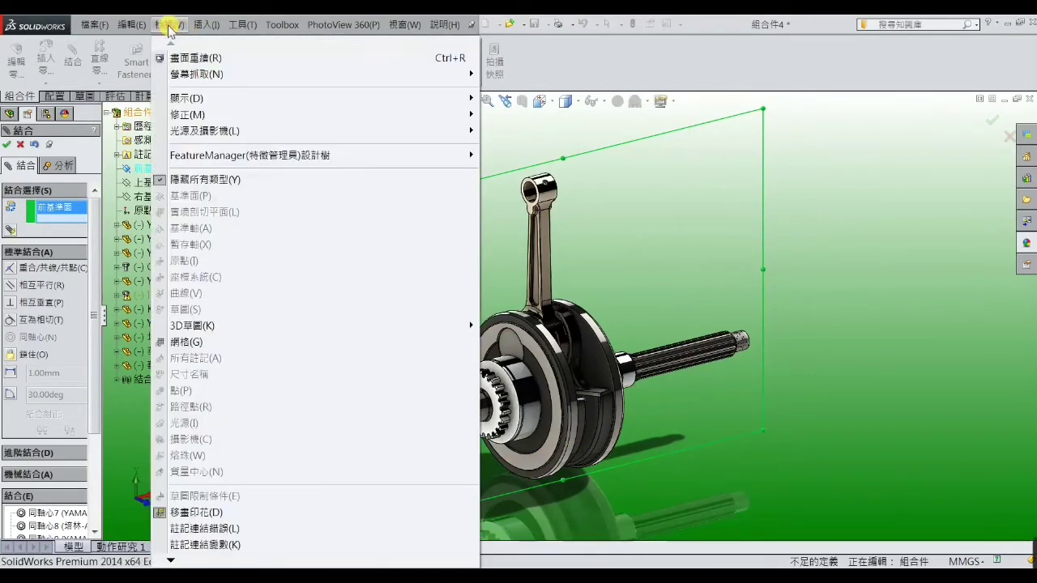
pyautogui.click(166, 180)
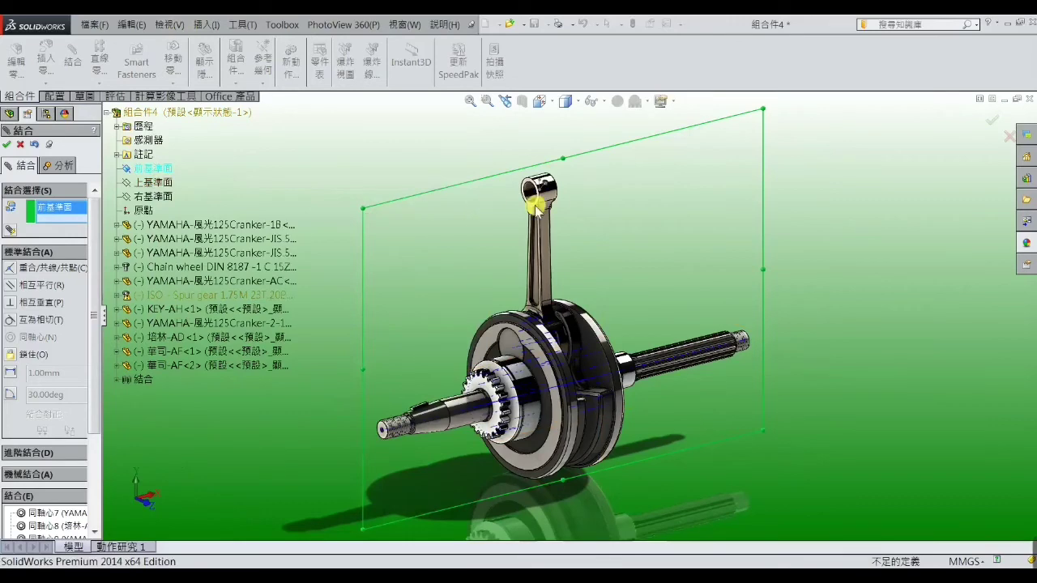
pyautogui.scroll(-2, 535, 207)
pyautogui.scroll(-2, 562, 224)
pyautogui.scroll(-1, 546, 232)
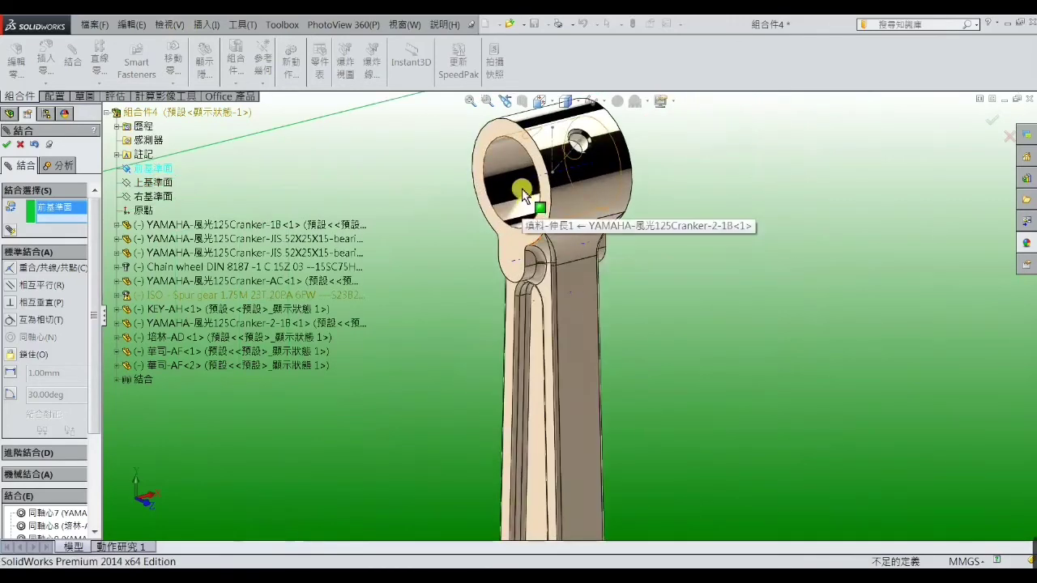
pyautogui.click(526, 182)
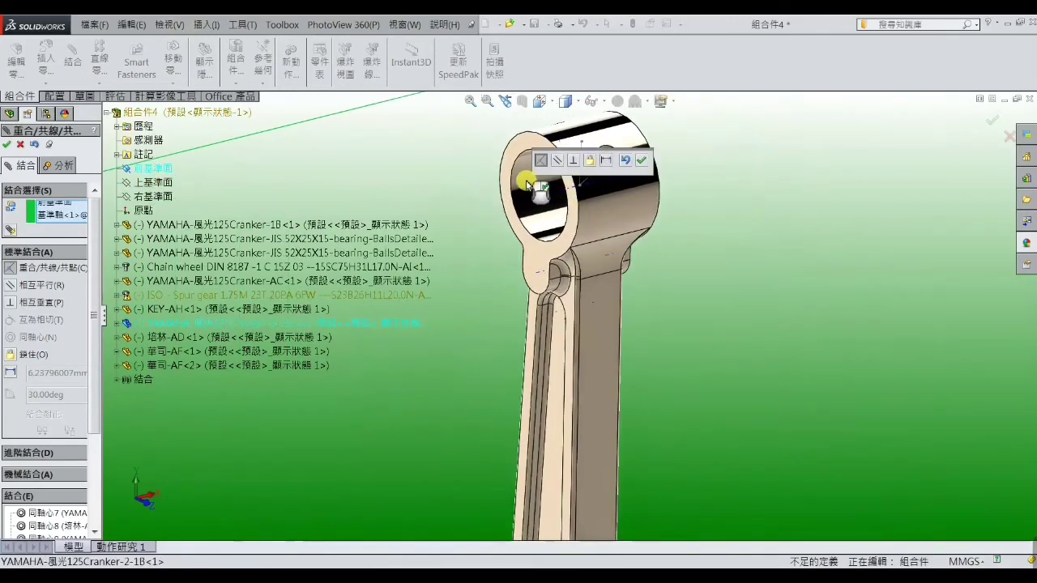
pyautogui.click(9, 147)
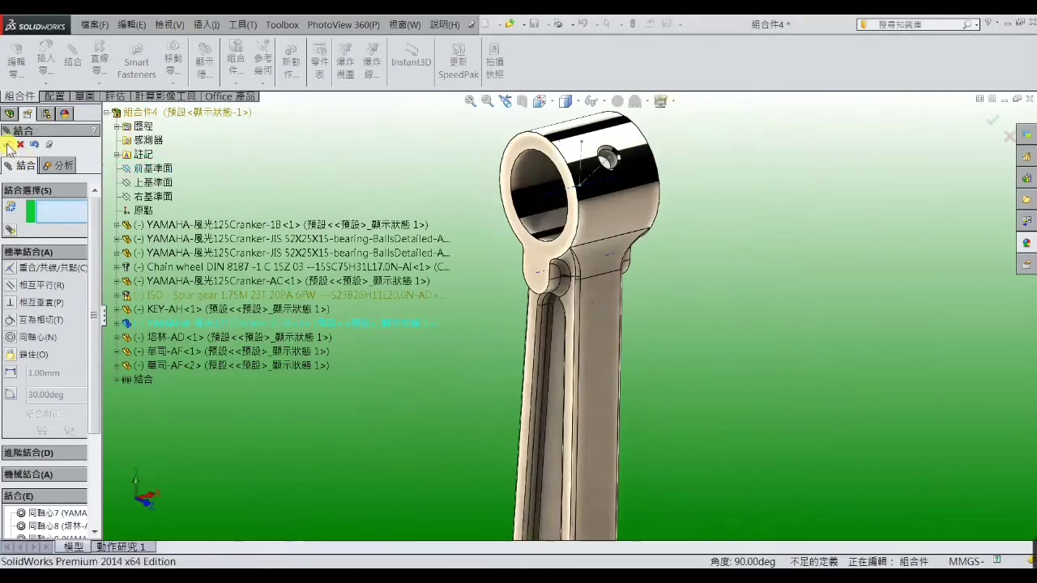
pyautogui.press('f')
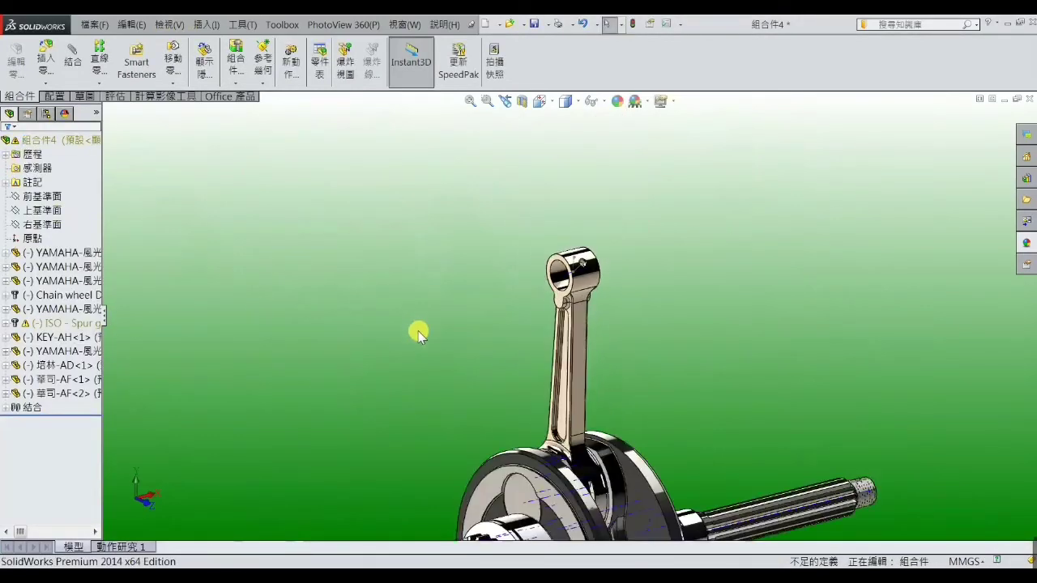
# Step: Hide all reference geometry types in the crankshaft assembly
pyautogui.click(168, 24)
pyautogui.click(154, 181)
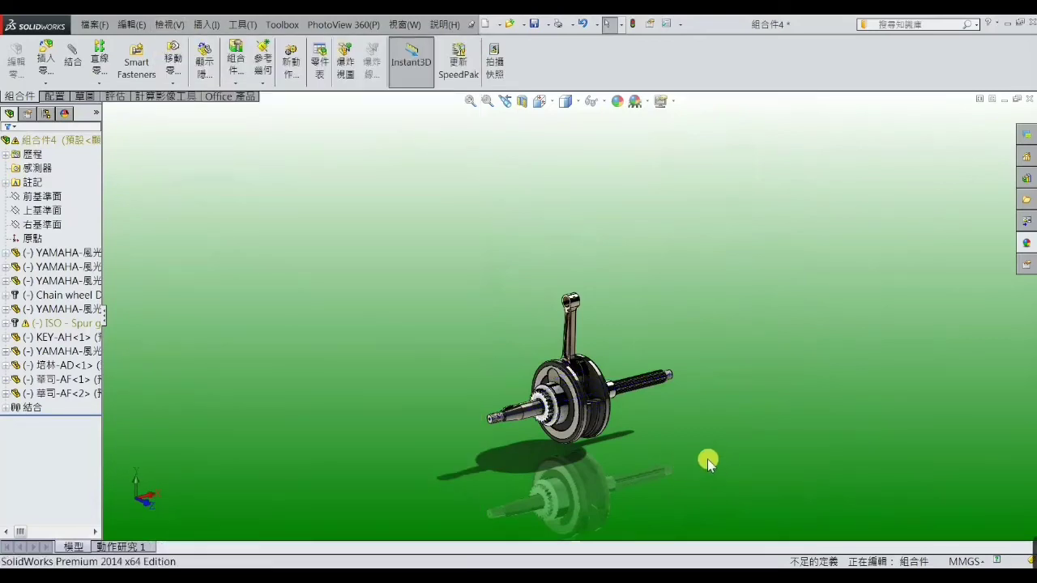
pyautogui.scroll(-2, 607, 410)
pyautogui.scroll(-3, 597, 422)
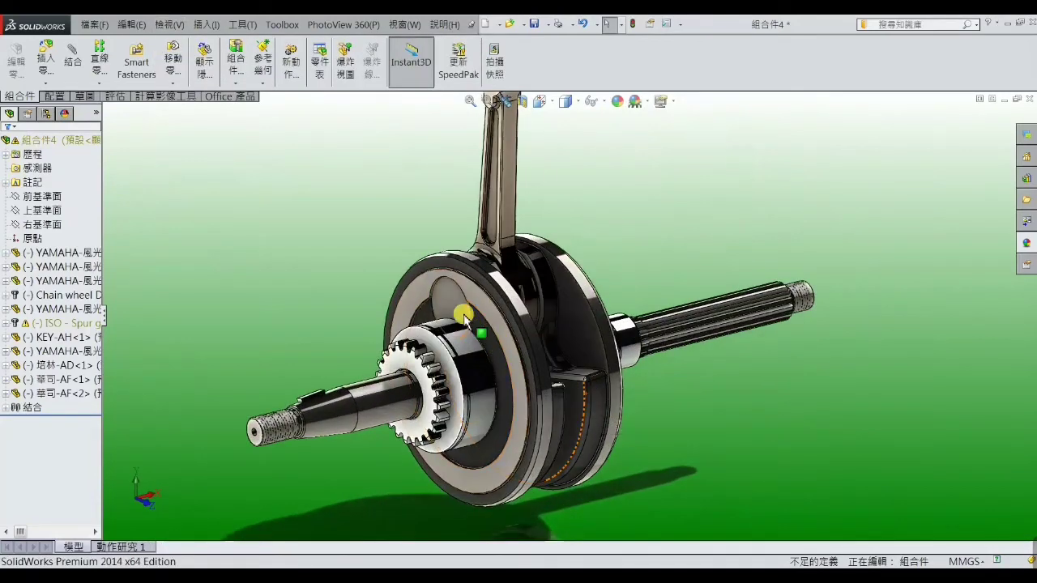
# Step: Drag the crank web to rotate the crank about the shaft, swinging the connecting rod
pyautogui.moveTo(463, 316)
pyautogui.mouseDown()
pyautogui.moveTo(503, 430)
pyautogui.moveTo(474, 460)
pyautogui.moveTo(418, 405)
pyautogui.moveTo(406, 326)
pyautogui.moveTo(522, 347)
pyautogui.moveTo(479, 392)
pyautogui.mouseUp()
pyautogui.scroll(3, 504, 371)
pyautogui.moveTo(470, 318)
pyautogui.mouseDown()
pyautogui.moveTo(498, 319)
pyautogui.moveTo(508, 410)
pyautogui.mouseUp()
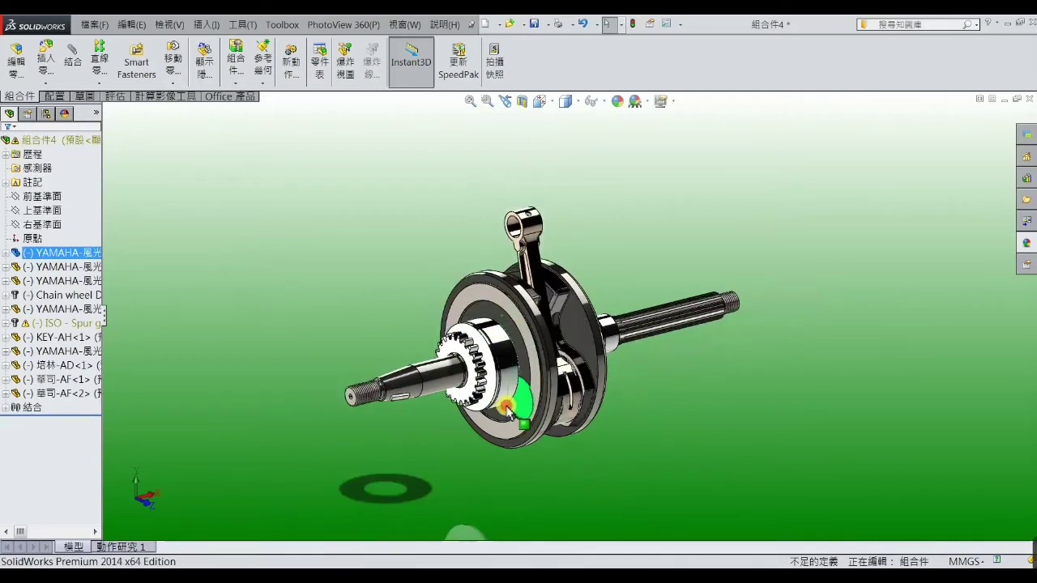
pyautogui.moveTo(485, 333); pyautogui.dragTo(517, 387)
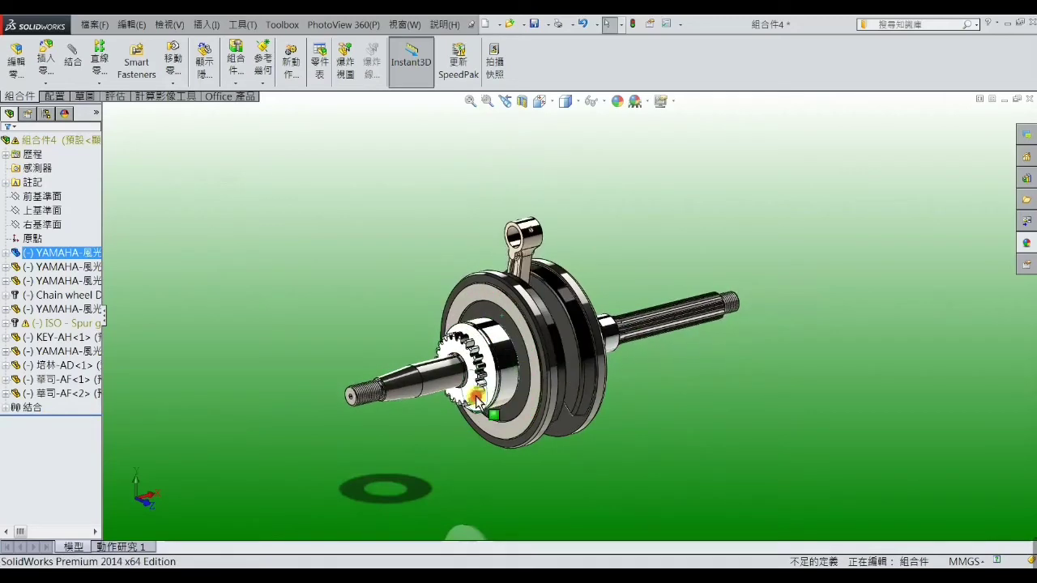
pyautogui.moveTo(485, 333); pyautogui.dragTo(517, 400)
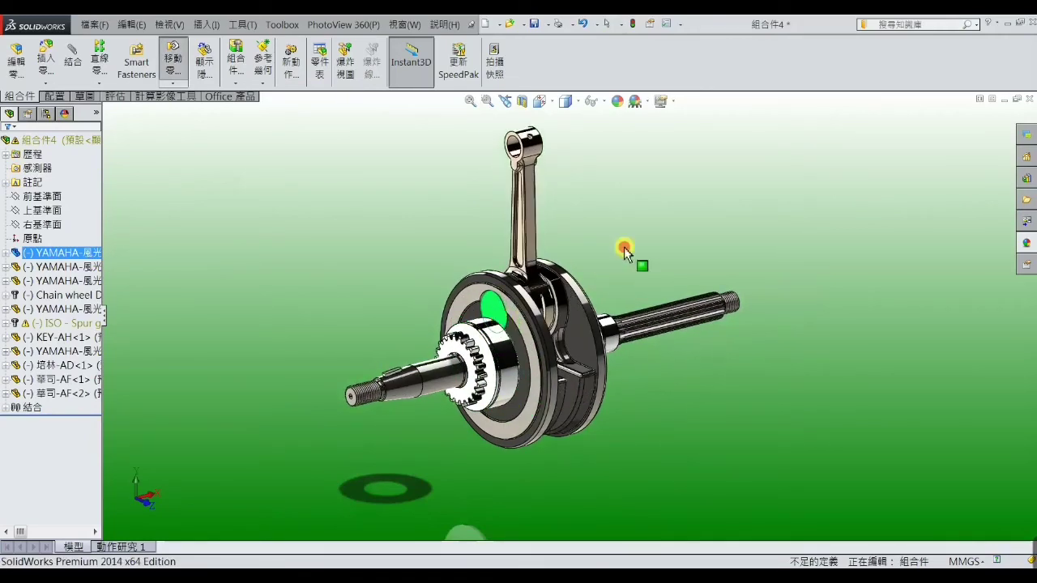
# Step: Orbit to the front and drag the hub washer so the rod swings forward with the crank
pyautogui.moveTo(625, 251)
pyautogui.mouseDown(button='middle')
pyautogui.moveTo(654, 264)
pyautogui.moveTo(594, 288)
pyautogui.mouseUp(button='middle')
pyautogui.moveTo(548, 290); pyautogui.dragTo(560, 302, button='middle')
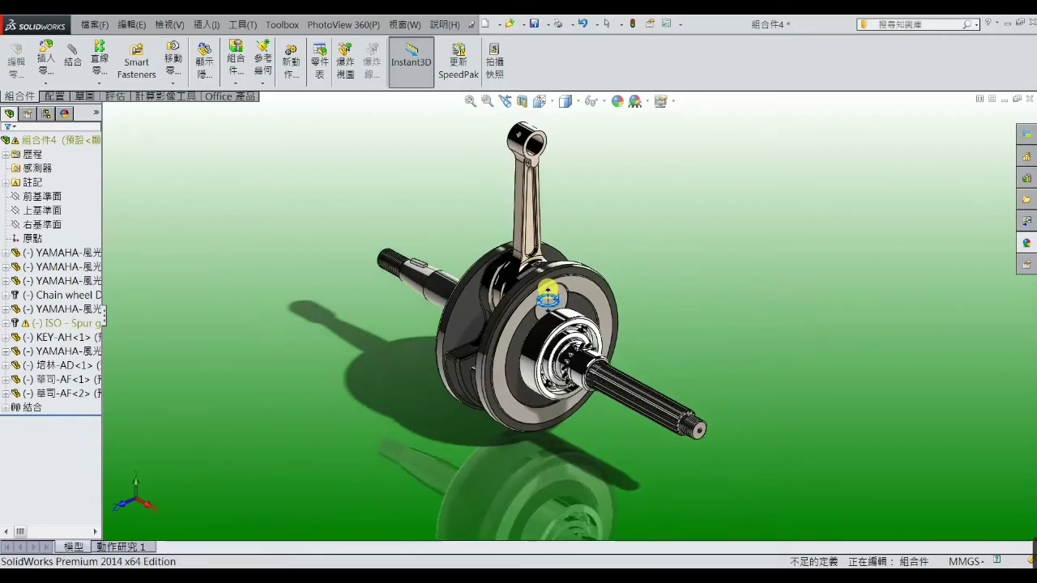
pyautogui.moveTo(554, 304); pyautogui.dragTo(538, 322)
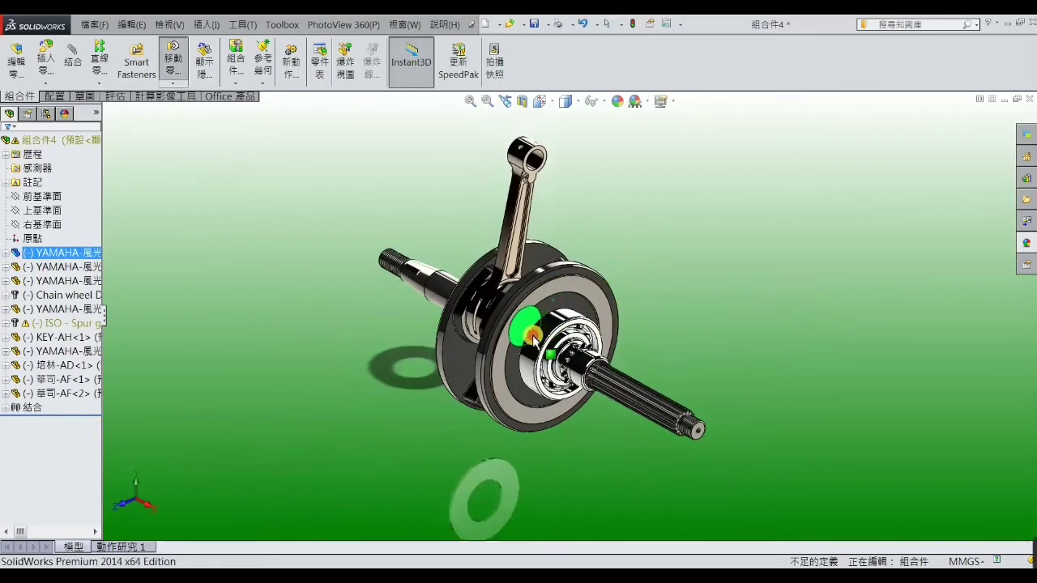
pyautogui.moveTo(538, 321)
pyautogui.mouseDown()
pyautogui.moveTo(540, 371)
pyautogui.moveTo(523, 357)
pyautogui.moveTo(528, 387)
pyautogui.moveTo(595, 397)
pyautogui.moveTo(568, 318)
pyautogui.moveTo(539, 314)
pyautogui.moveTo(511, 349)
pyautogui.moveTo(548, 397)
pyautogui.moveTo(594, 357)
pyautogui.moveTo(582, 308)
pyautogui.moveTo(535, 318)
pyautogui.moveTo(508, 359)
pyautogui.moveTo(577, 395)
pyautogui.moveTo(598, 349)
pyautogui.moveTo(494, 297)
pyautogui.moveTo(529, 324)
pyautogui.moveTo(522, 381)
pyautogui.moveTo(557, 401)
pyautogui.moveTo(591, 375)
pyautogui.moveTo(567, 308)
pyautogui.moveTo(554, 320)
pyautogui.mouseUp()
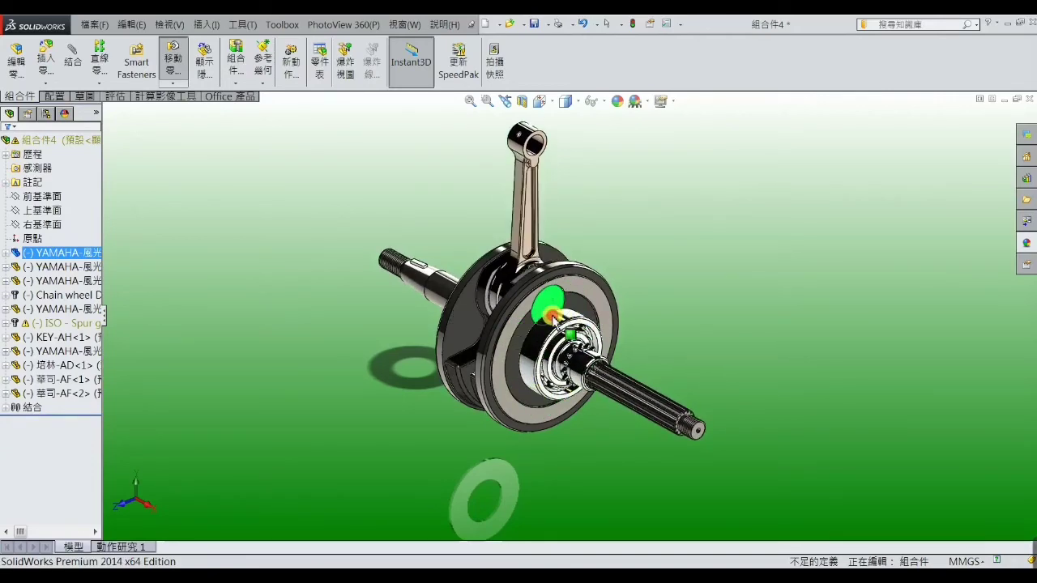
pyautogui.press('Escape')
# Step: Fit the model in view, then rotate the crank web once more so the rod swings down
pyautogui.press('f')
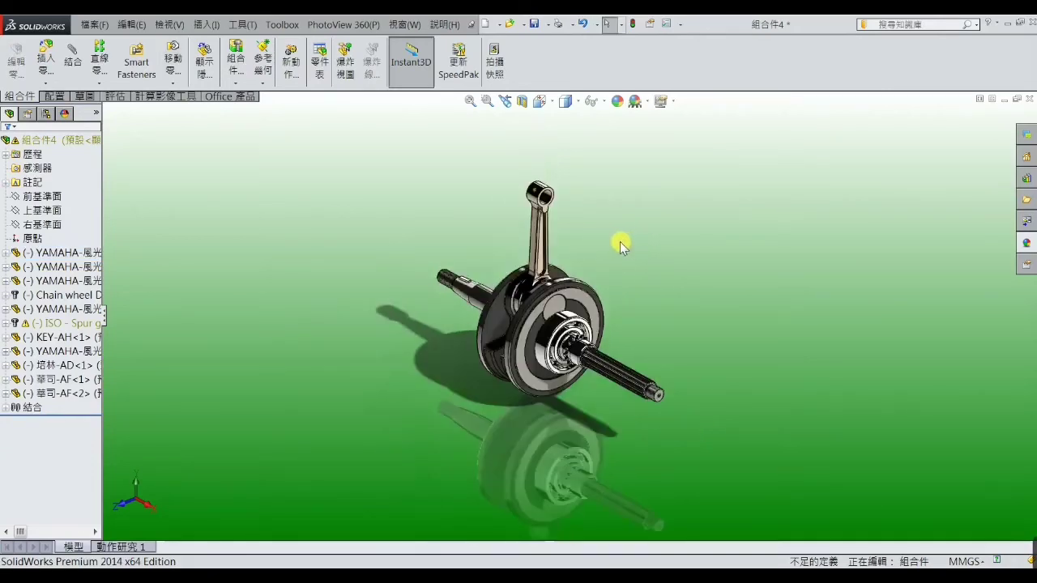
pyautogui.scroll(-2, 620, 245)
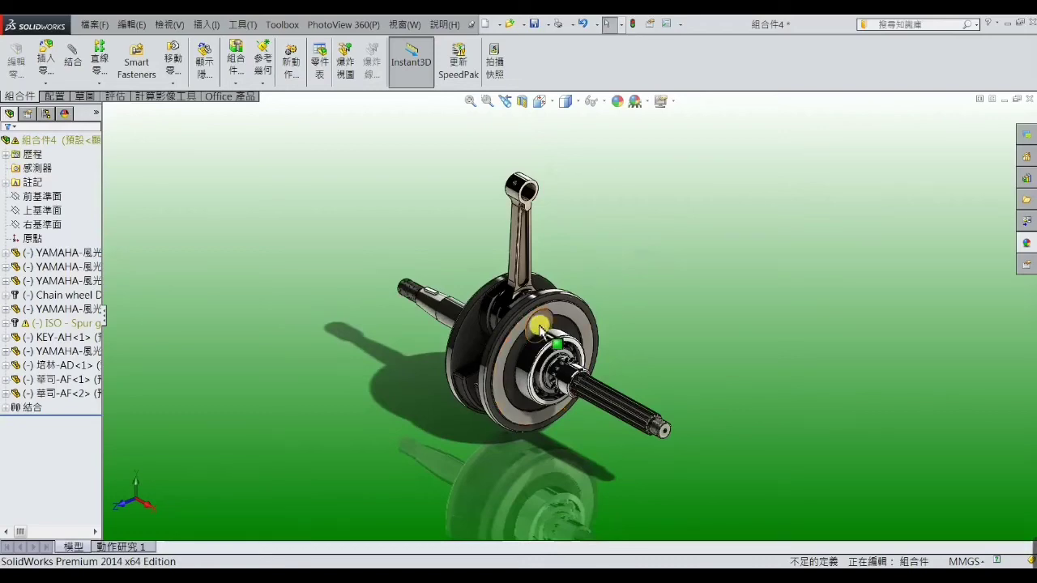
pyautogui.scroll(-3, 538, 324)
pyautogui.scroll(4, 579, 312)
pyautogui.scroll(-2, 574, 243)
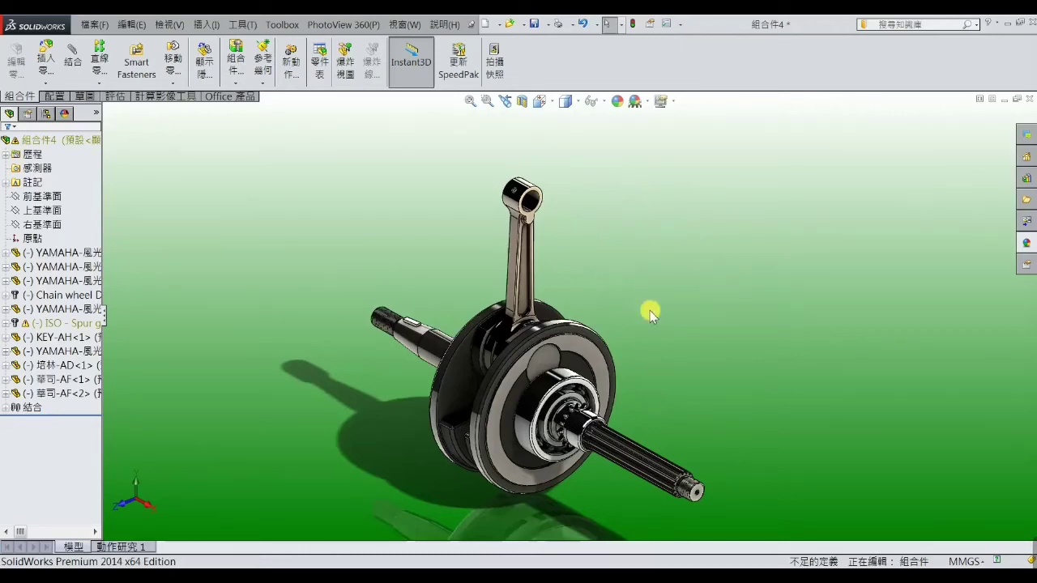
pyautogui.click(551, 360)
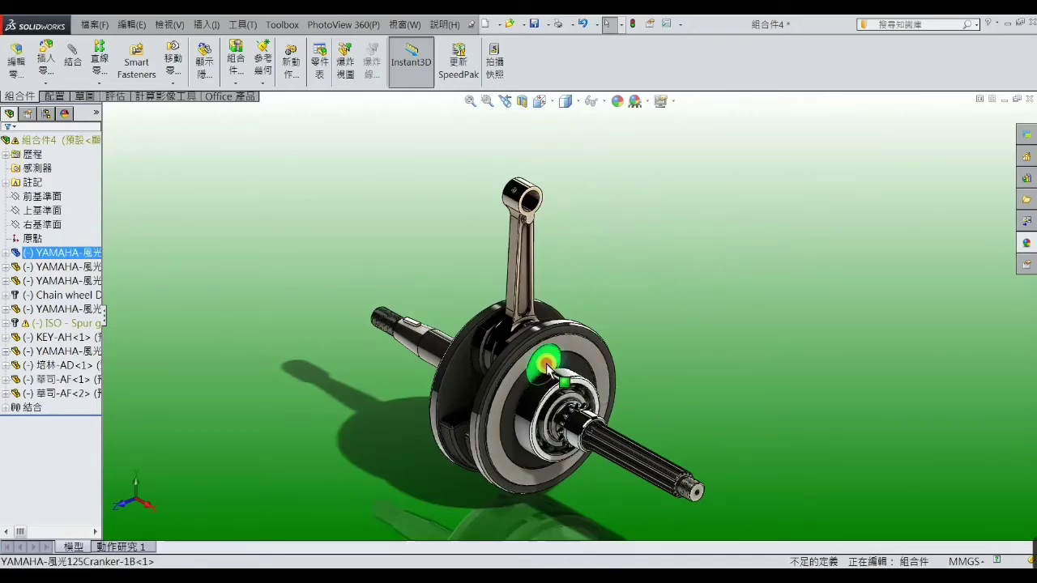
pyautogui.moveTo(551, 359)
pyautogui.mouseDown()
pyautogui.moveTo(517, 451)
pyautogui.moveTo(588, 369)
pyautogui.moveTo(521, 398)
pyautogui.moveTo(551, 362)
pyautogui.moveTo(556, 301)
pyautogui.moveTo(591, 371)
pyautogui.moveTo(548, 456)
pyautogui.moveTo(514, 405)
pyautogui.moveTo(551, 362)
pyautogui.mouseUp()
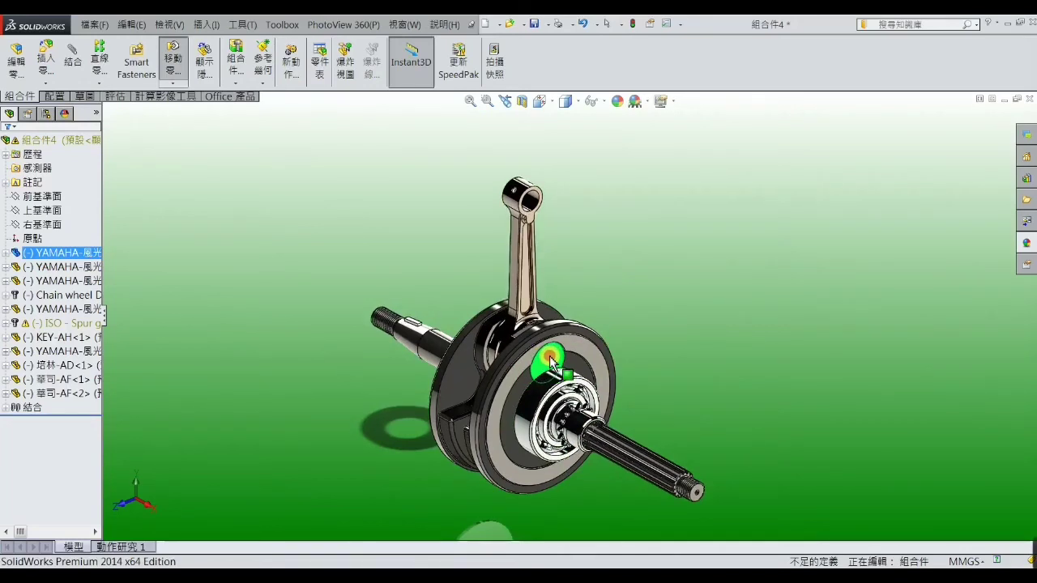
pyautogui.press('Escape')
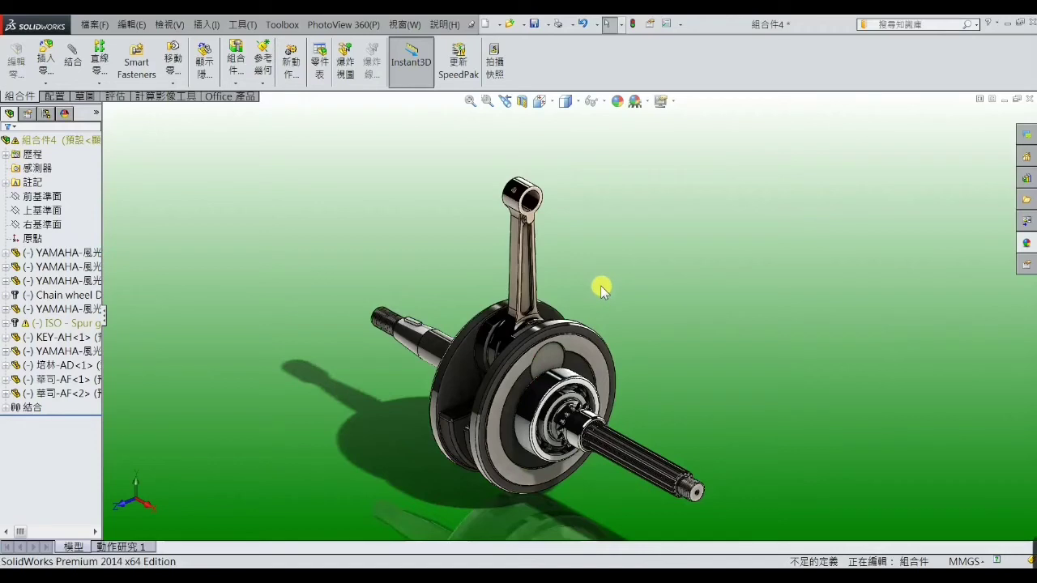
# Step: Turn the crank web again about the shaft axis, then orbit to inspect the assembly
pyautogui.click(552, 357)
pyautogui.moveTo(552, 356)
pyautogui.mouseDown()
pyautogui.moveTo(523, 387)
pyautogui.moveTo(509, 444)
pyautogui.moveTo(559, 452)
pyautogui.moveTo(577, 367)
pyautogui.moveTo(535, 394)
pyautogui.moveTo(527, 451)
pyautogui.moveTo(579, 417)
pyautogui.moveTo(575, 359)
pyautogui.moveTo(548, 371)
pyautogui.moveTo(551, 324)
pyautogui.moveTo(571, 341)
pyautogui.moveTo(527, 429)
pyautogui.moveTo(531, 369)
pyautogui.moveTo(549, 363)
pyautogui.moveTo(512, 382)
pyautogui.moveTo(502, 442)
pyautogui.moveTo(583, 425)
pyautogui.moveTo(555, 359)
pyautogui.moveTo(555, 369)
pyautogui.mouseUp()
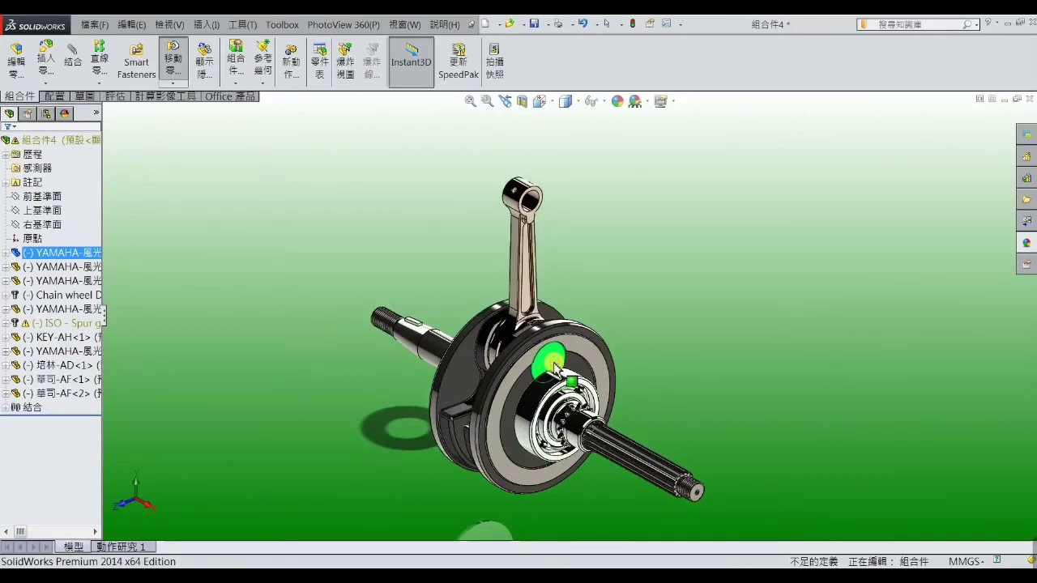
pyautogui.press('Escape')
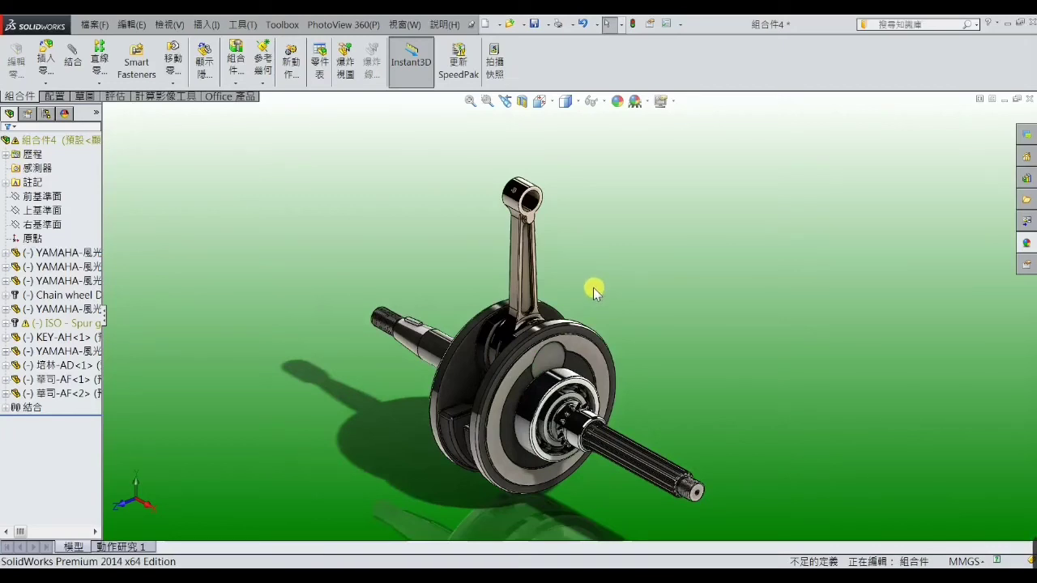
pyautogui.moveTo(593, 290)
pyautogui.mouseDown(button='middle')
pyautogui.moveTo(702, 272)
pyautogui.moveTo(559, 283)
pyautogui.moveTo(565, 266)
pyautogui.moveTo(627, 313)
pyautogui.mouseUp(button='middle')
pyautogui.scroll(2, 621, 324)
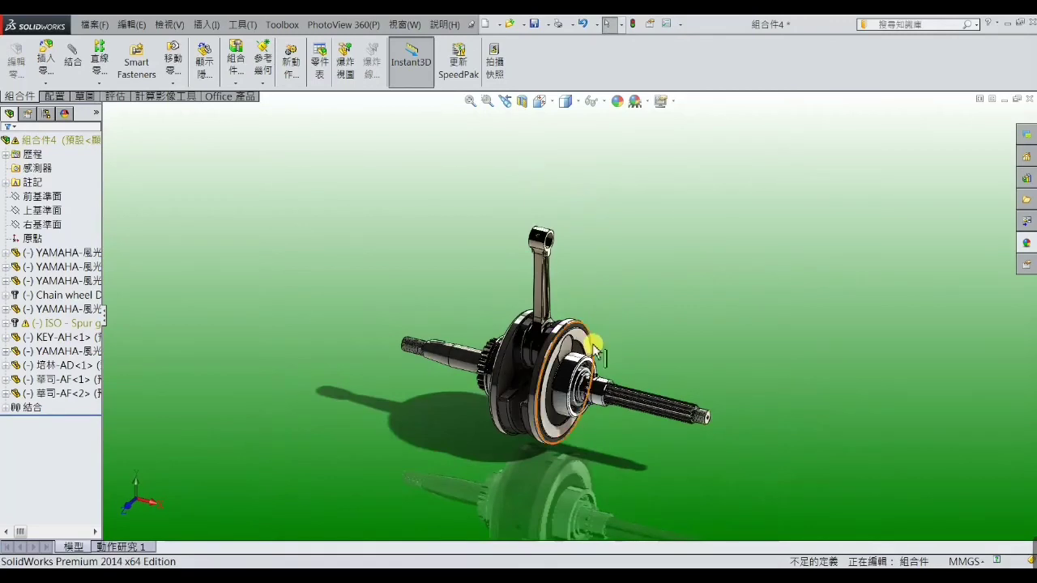
pyautogui.scroll(2, 590, 340)
pyautogui.scroll(-3, 579, 363)
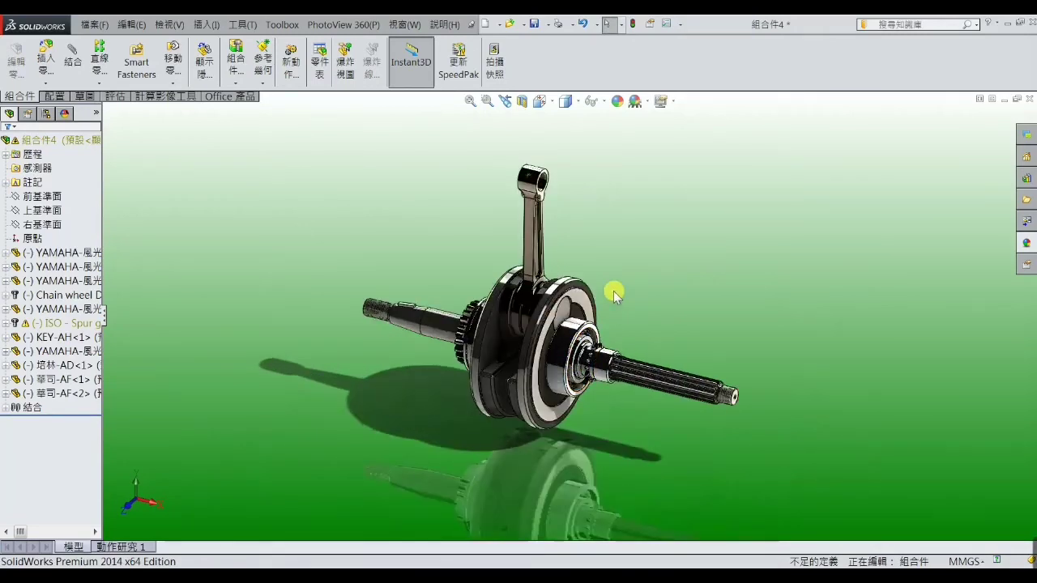